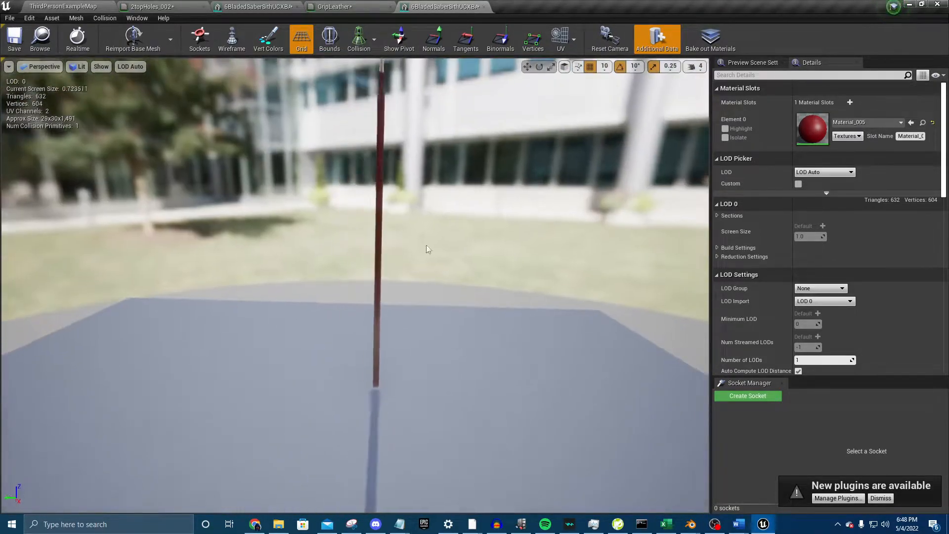
# - Open the yellow-striped hilt static mesh from the ThirdPersonBP folder and examine the handle model
pyautogui.click(49, 6)
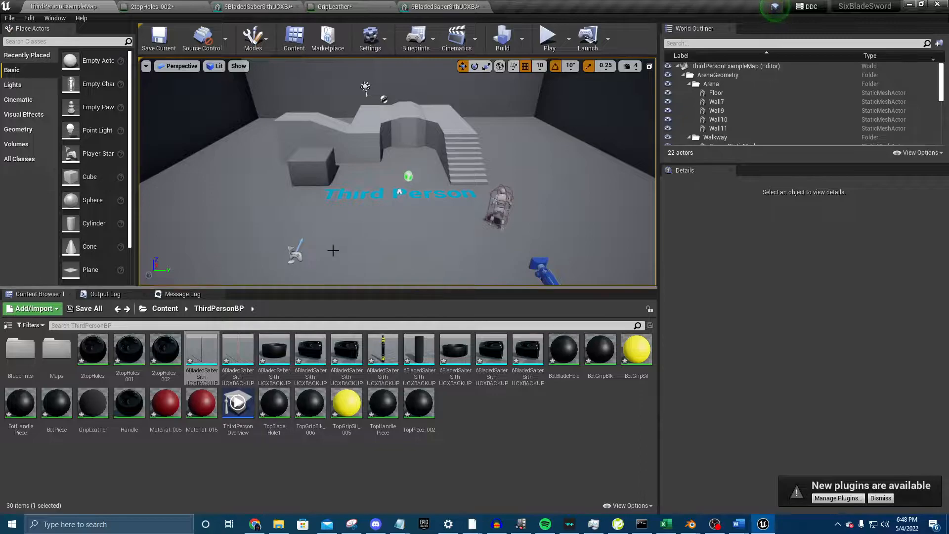
pyautogui.doubleClick(383, 349)
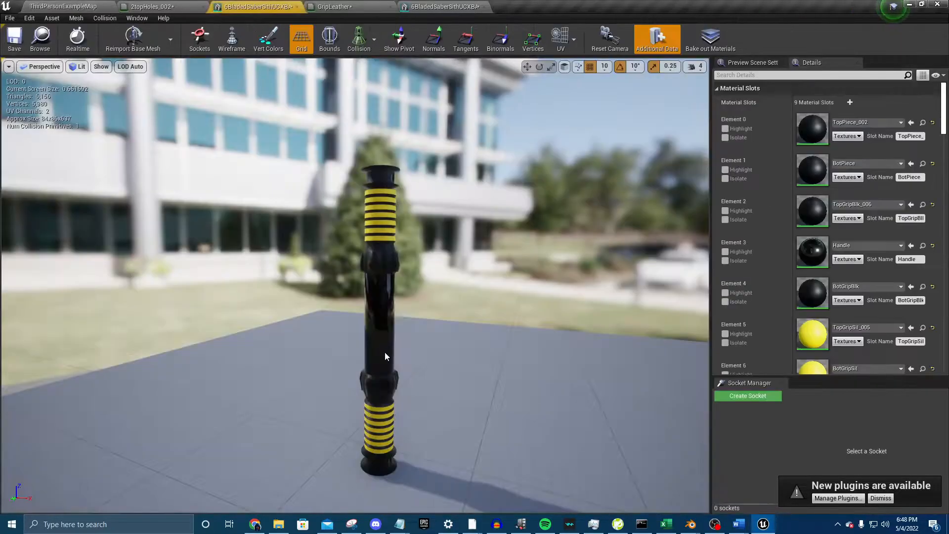
pyautogui.moveTo(355, 286)
pyautogui.mouseDown(button='right')
pyautogui.moveTo(316, 232)
pyautogui.moveTo(276, 296)
pyautogui.moveTo(336, 297)
pyautogui.moveTo(360, 274)
pyautogui.moveTo(341, 274)
pyautogui.mouseUp(button='right')
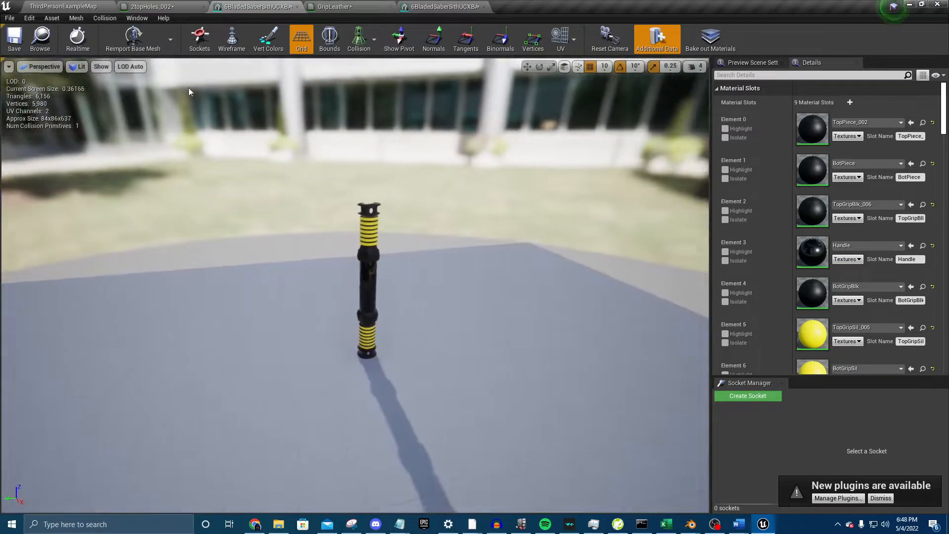
# - Create a Blueprint from the hilt static mesh in the Blueprints folder, named 6BladedSaberSithUCXBACKUP_Hilt_1_BP
pyautogui.click(53, 11)
pyautogui.rightClick(372, 352)
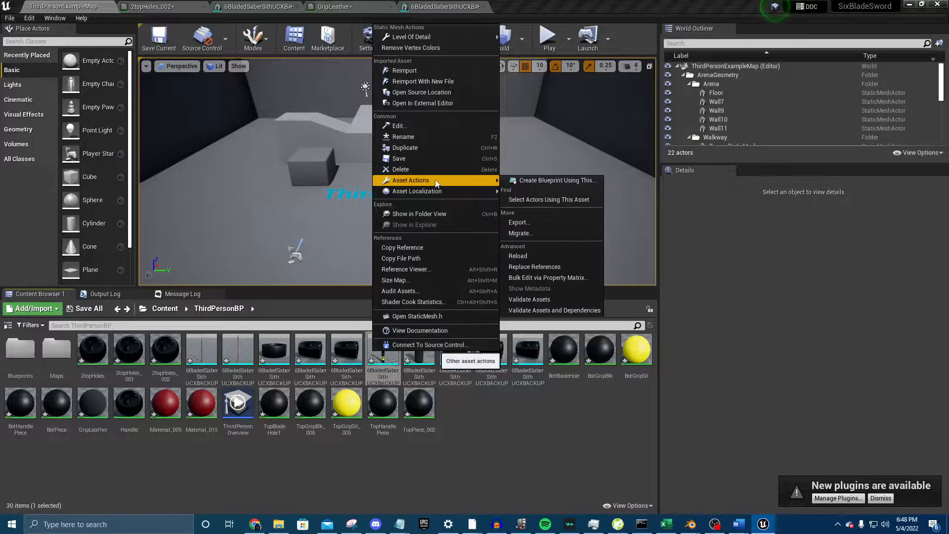
pyautogui.click(548, 180)
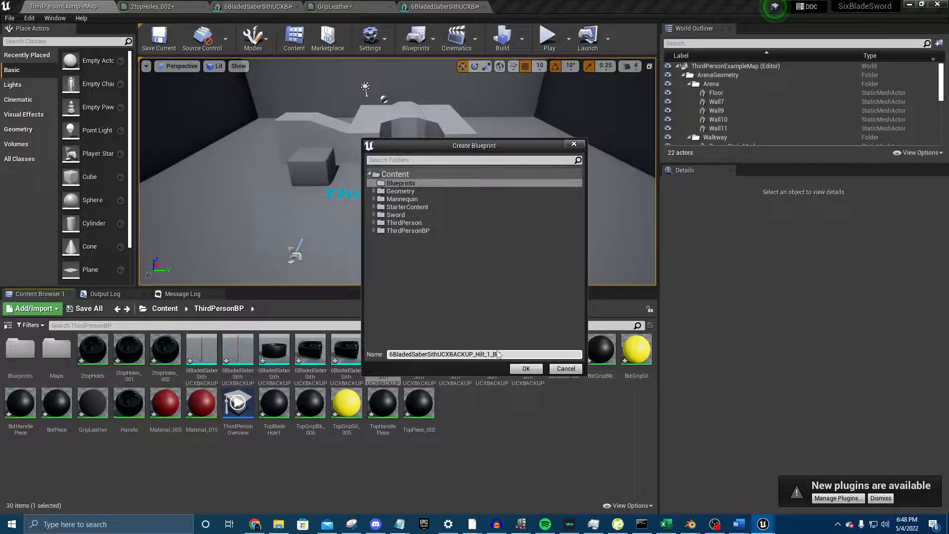
pyautogui.click(526, 368)
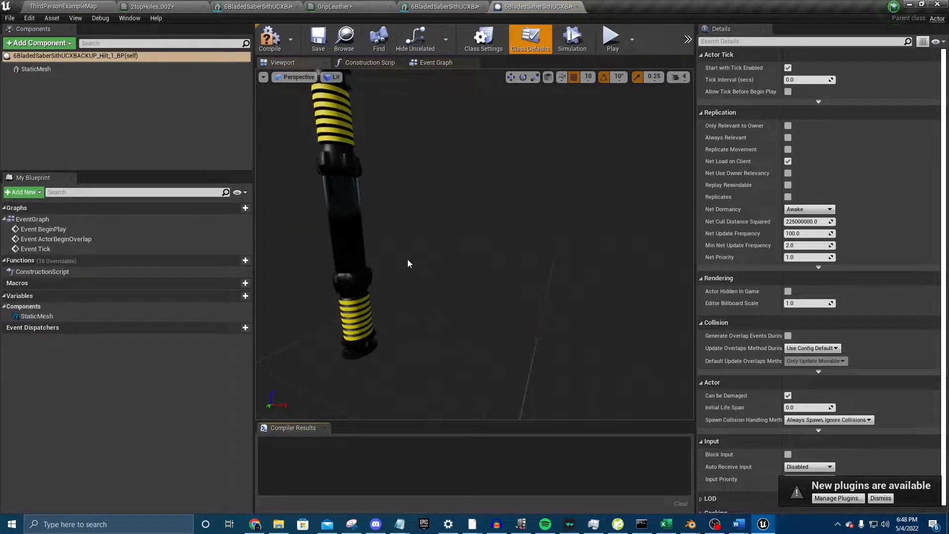
pyautogui.moveTo(407, 262); pyautogui.dragTo(452, 262)
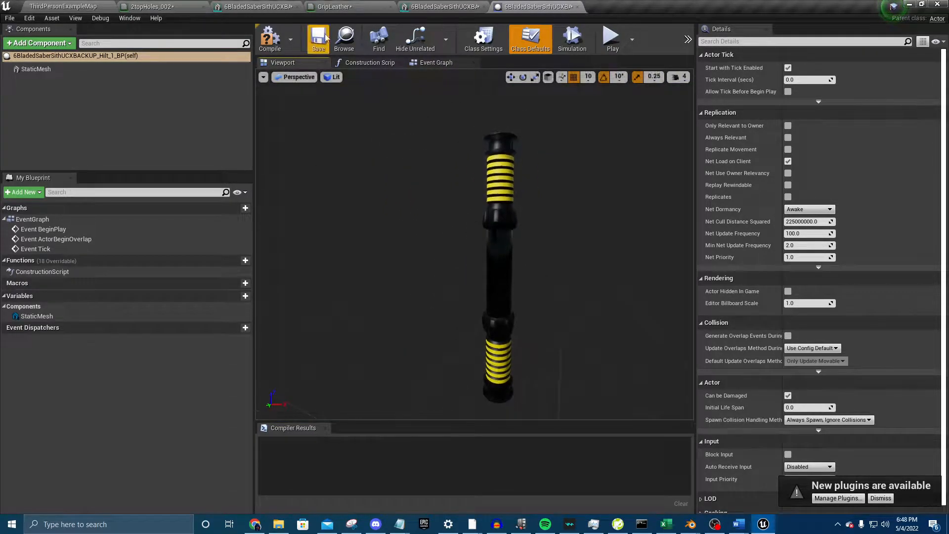
pyautogui.click(458, 63)
pyautogui.click(370, 62)
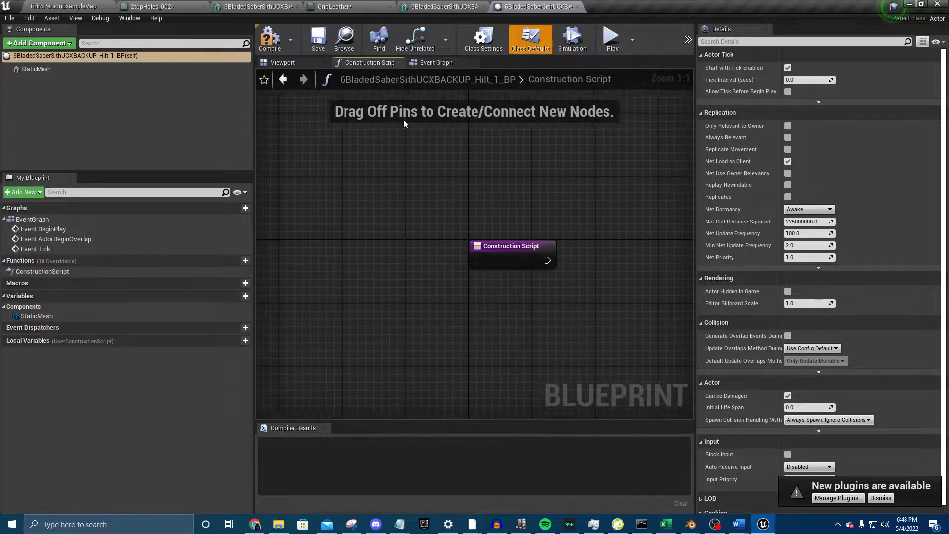
pyautogui.click(303, 64)
# - Set the collision preset of the hilt Blueprint's StaticMesh component to NoCollision
pyautogui.click(35, 69)
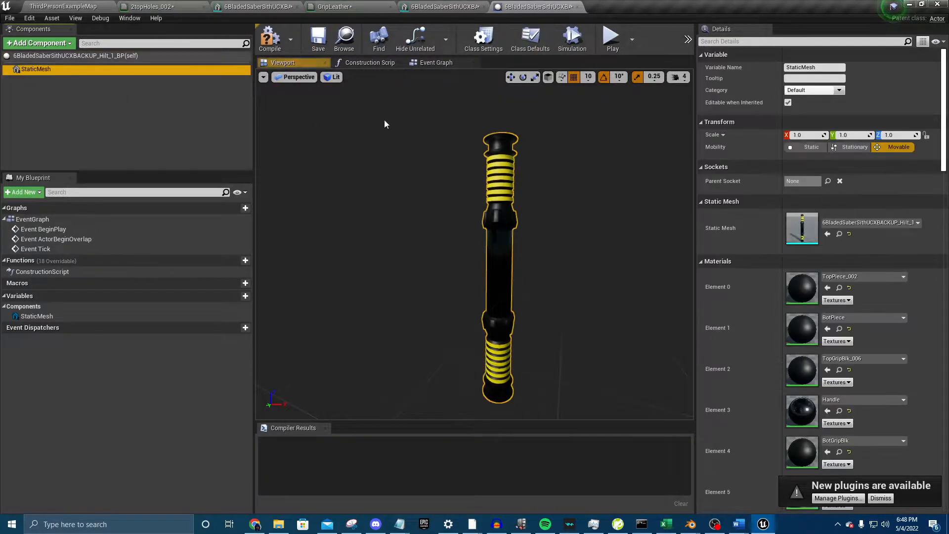
pyautogui.scroll(-10, 761, 278)
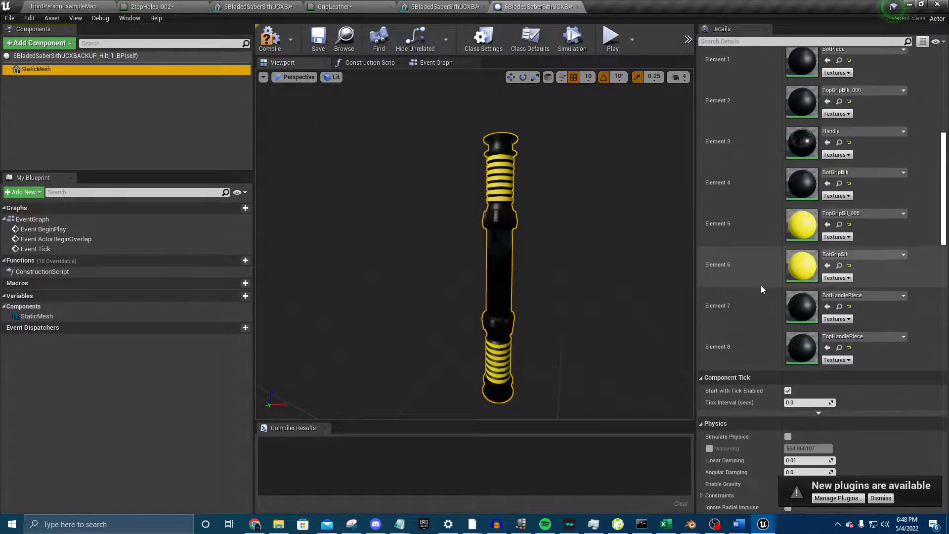
pyautogui.scroll(-5, 769, 346)
pyautogui.click(811, 400)
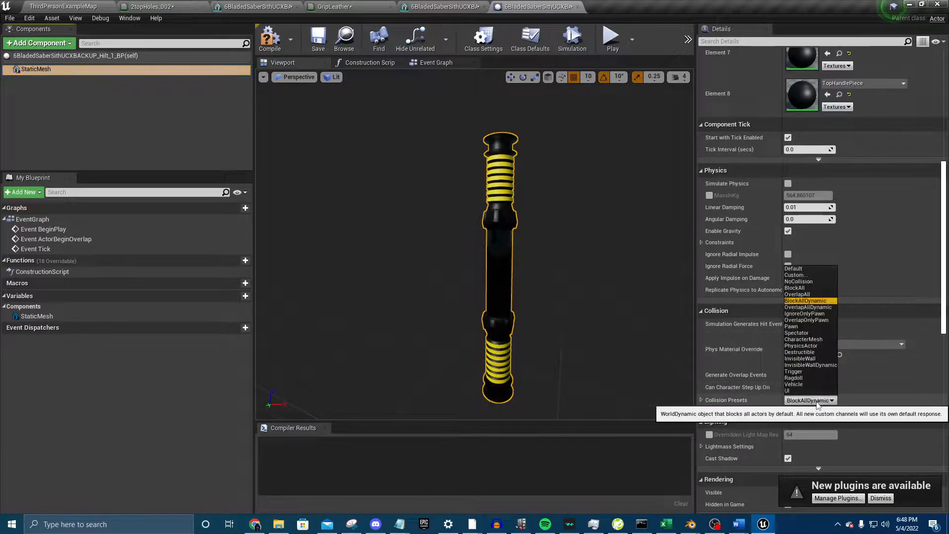
pyautogui.click(810, 281)
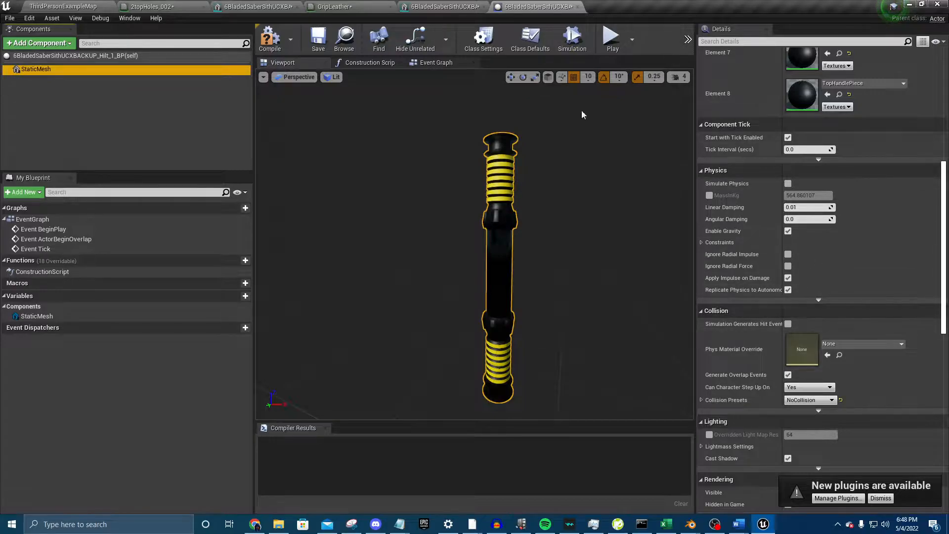
pyautogui.click(271, 39)
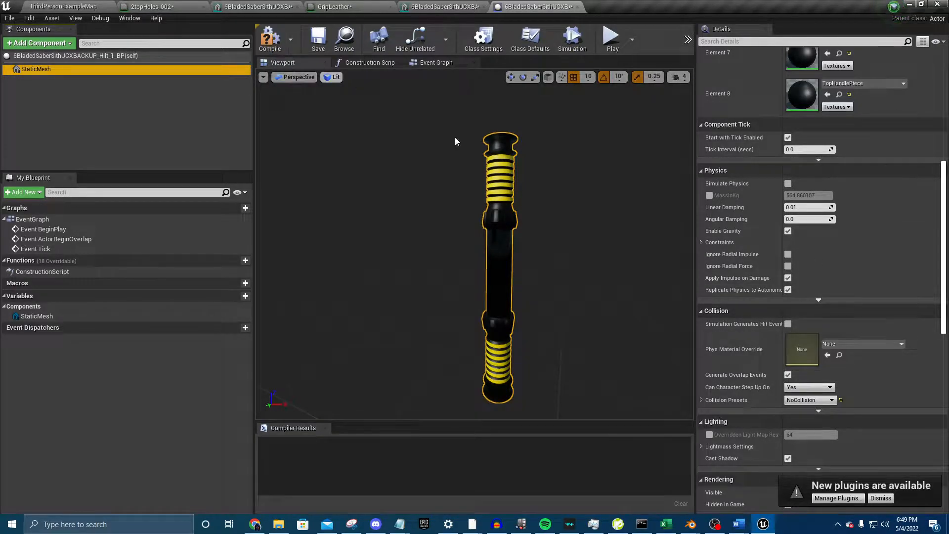
# - Switch the hilt StaticMesh's collision preset to Custom with collision disabled, compile the Blueprint and return to the level
pyautogui.click(819, 403)
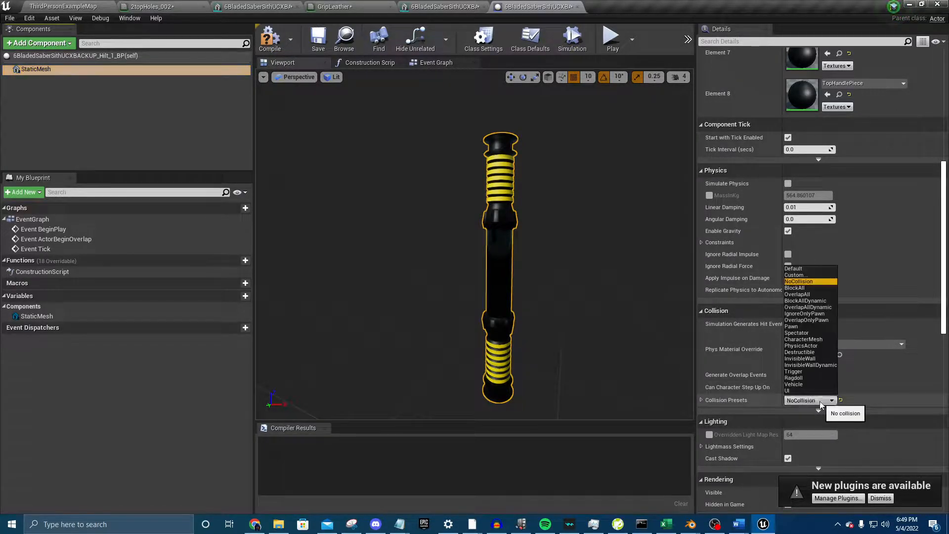
pyautogui.click(801, 276)
pyautogui.scroll(-4, 750, 402)
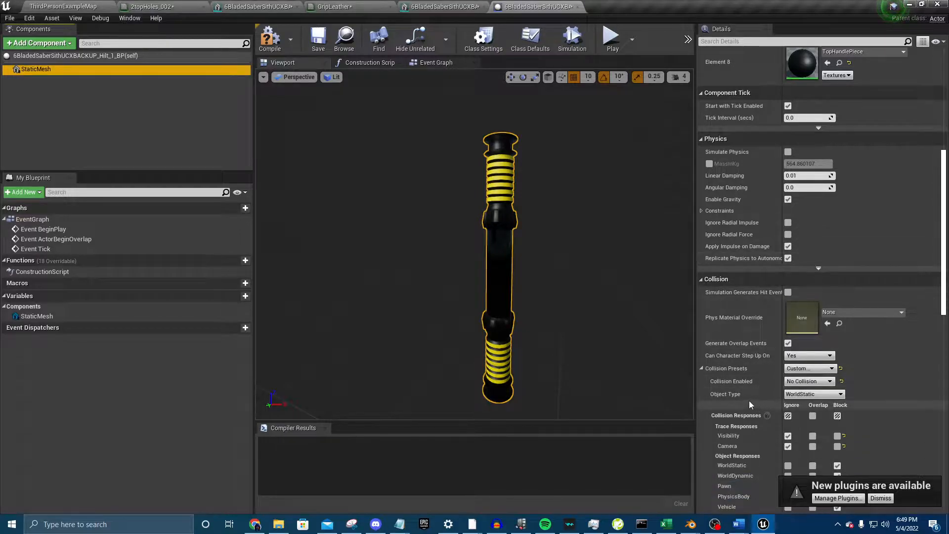
pyautogui.scroll(-1, 858, 358)
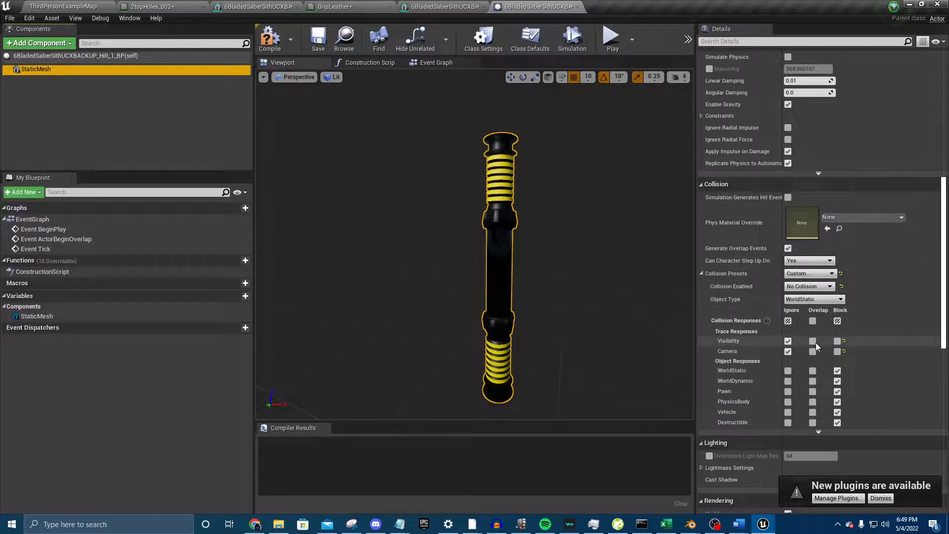
pyautogui.click(788, 342)
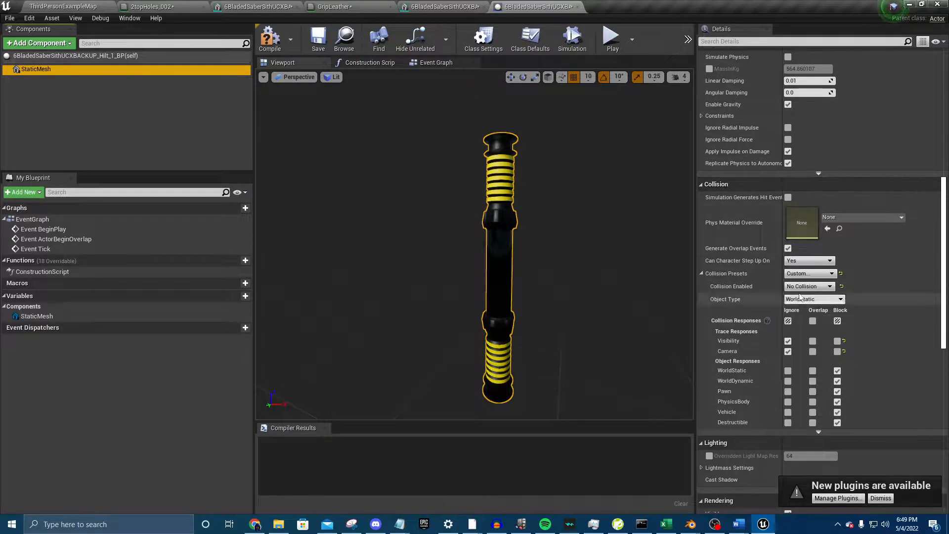
pyautogui.click(270, 38)
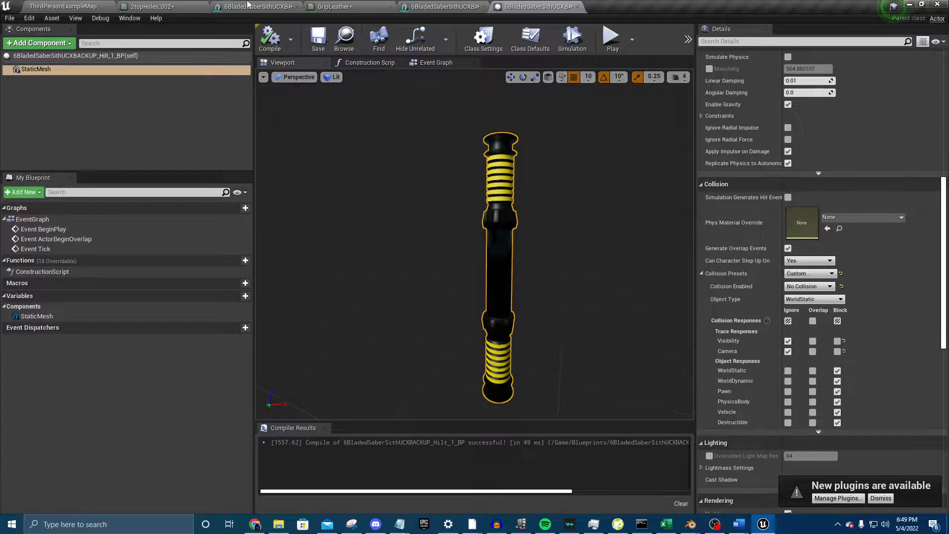
pyautogui.click(59, 6)
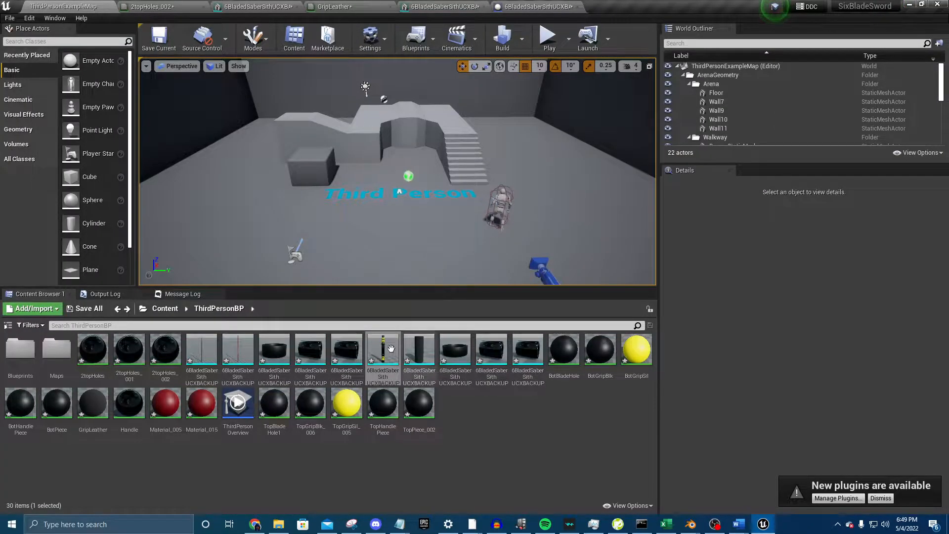
pyautogui.click(165, 308)
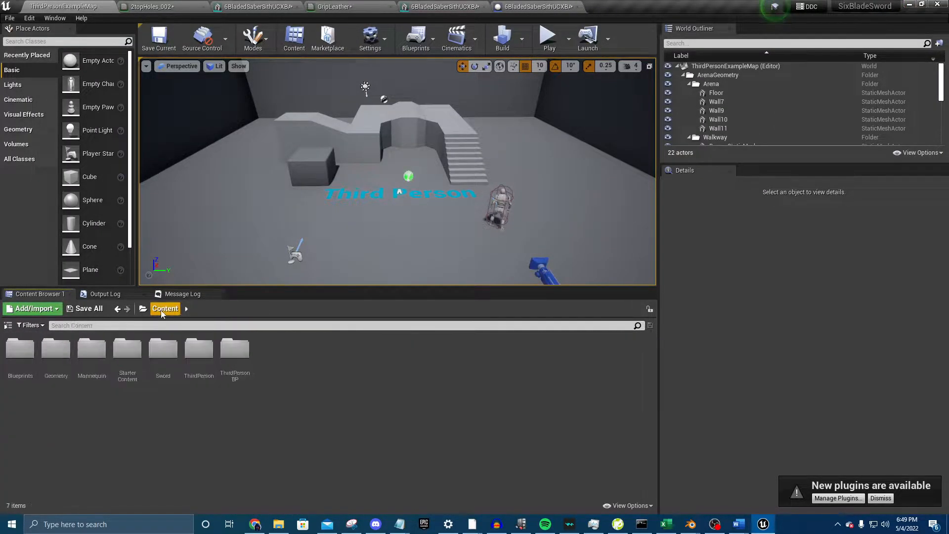
pyautogui.doubleClick(199, 350)
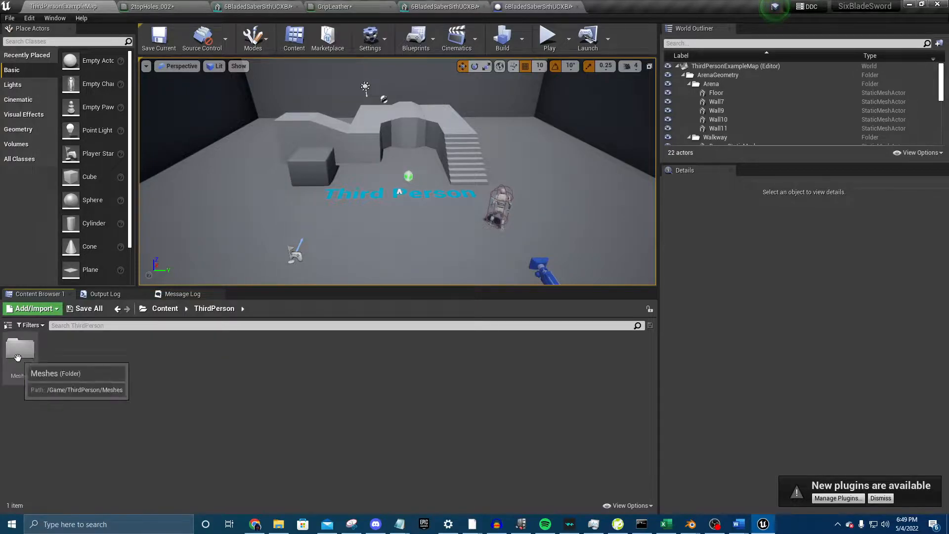
pyautogui.doubleClick(19, 348)
pyautogui.hotkey('alt', 'Left')
pyautogui.hotkey('alt', 'Left')
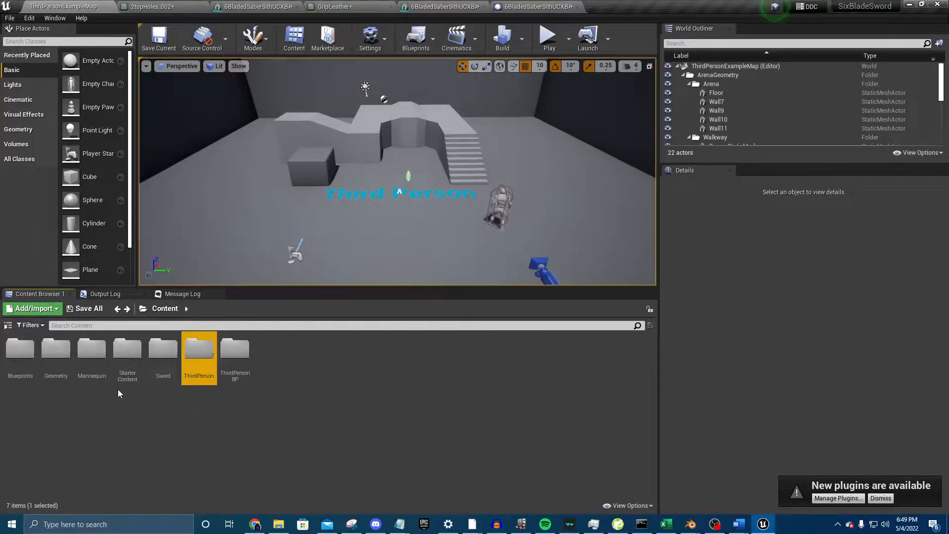
pyautogui.hotkey('alt', 'Left')
# - Open the ThirdPersonCharacter Blueprint from the ThirdPersonBP Blueprints folder and view the character in its viewport
pyautogui.doubleClick(17, 354)
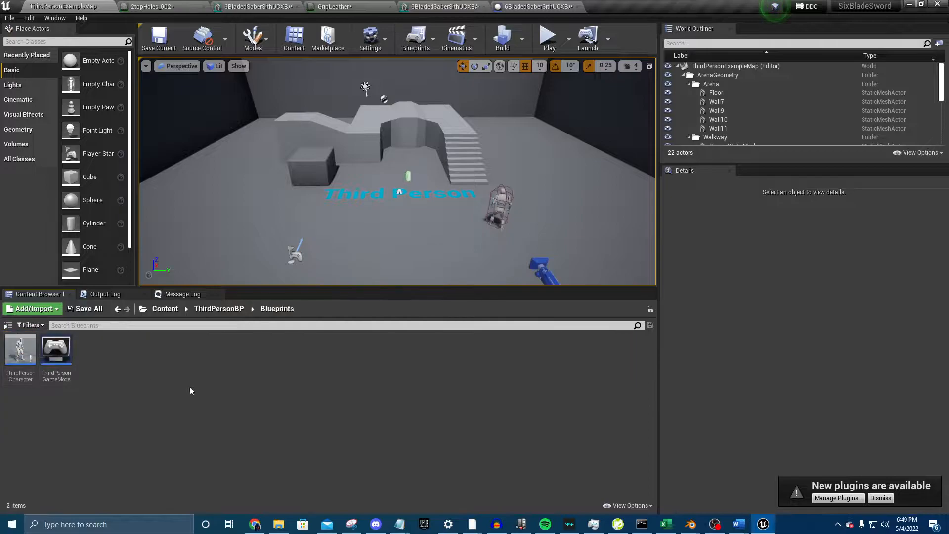
pyautogui.doubleClick(22, 349)
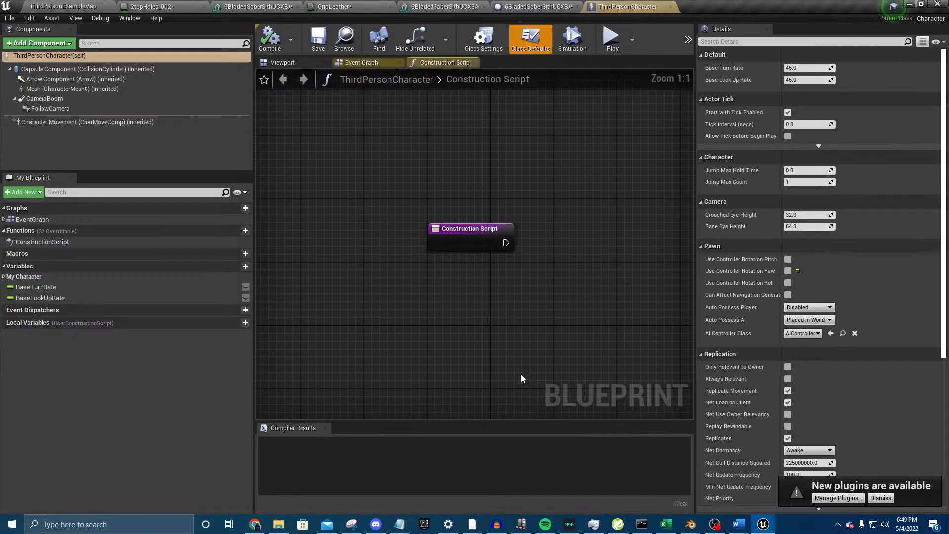
pyautogui.click(328, 64)
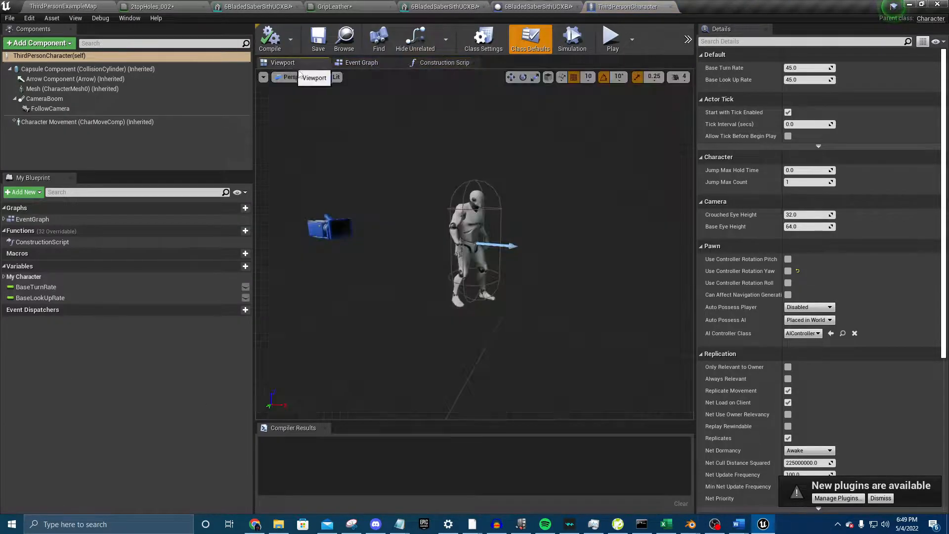
# - Return to the level and open the DualSidedSaber folder inside the Sword content folder
pyautogui.click(71, 7)
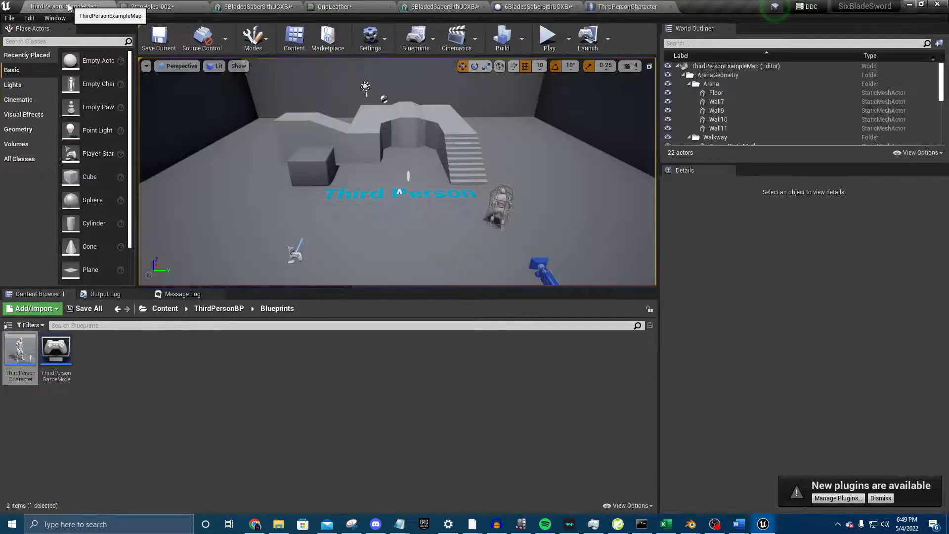
pyautogui.click(168, 311)
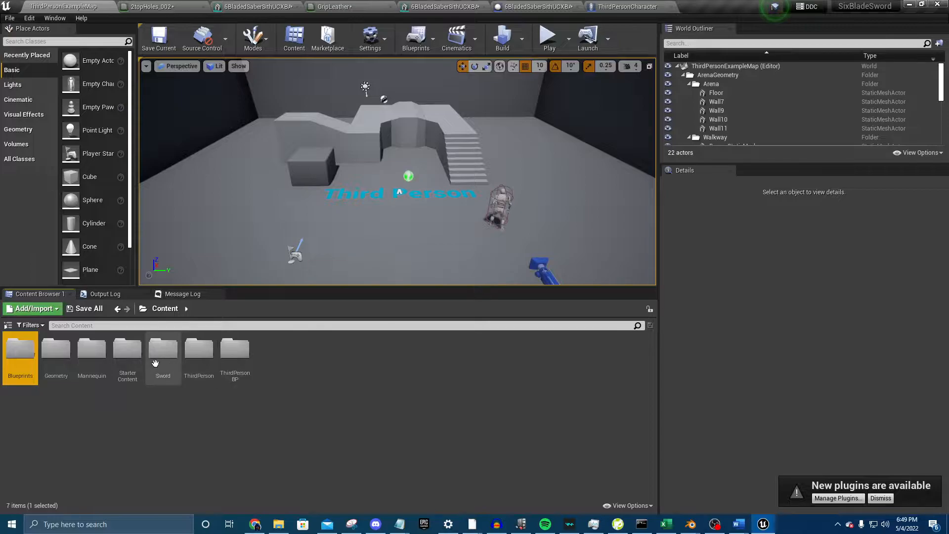
pyautogui.doubleClick(155, 363)
pyautogui.doubleClick(20, 348)
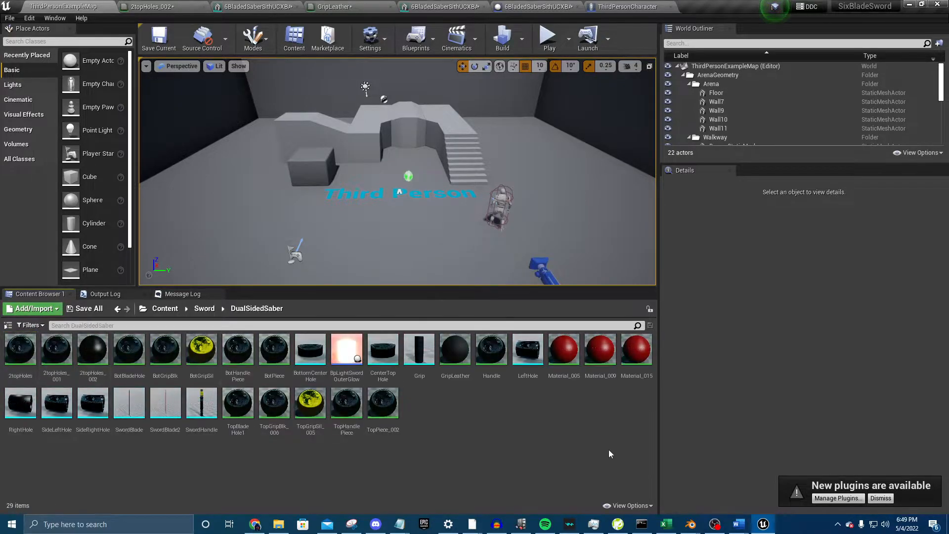
pyautogui.moveTo(348, 352); pyautogui.dragTo(190, 394)
pyautogui.click(250, 487)
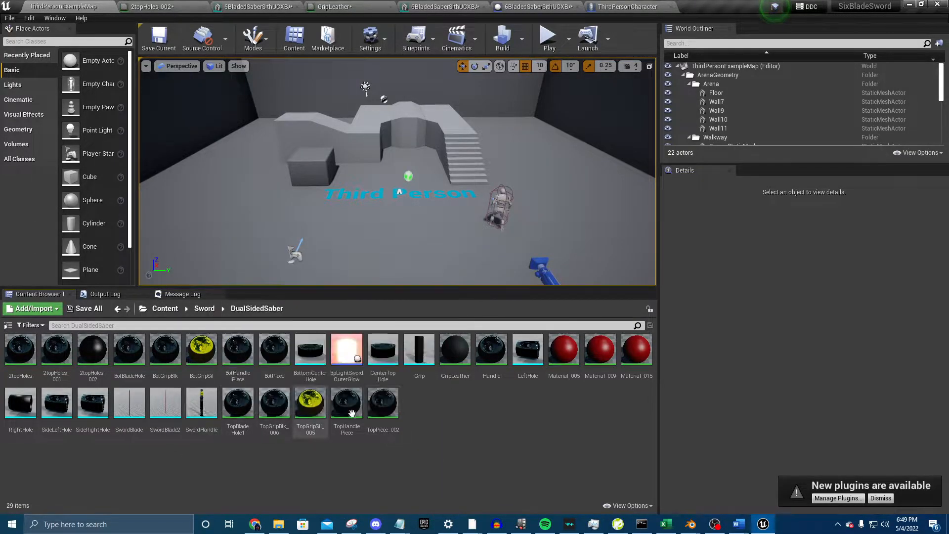
# - Create a Blueprint named SwordBlade2_BP from the SwordBlade2 mesh in the Blueprints folder, and compile it with the mesh component selected
pyautogui.rightClick(162, 403)
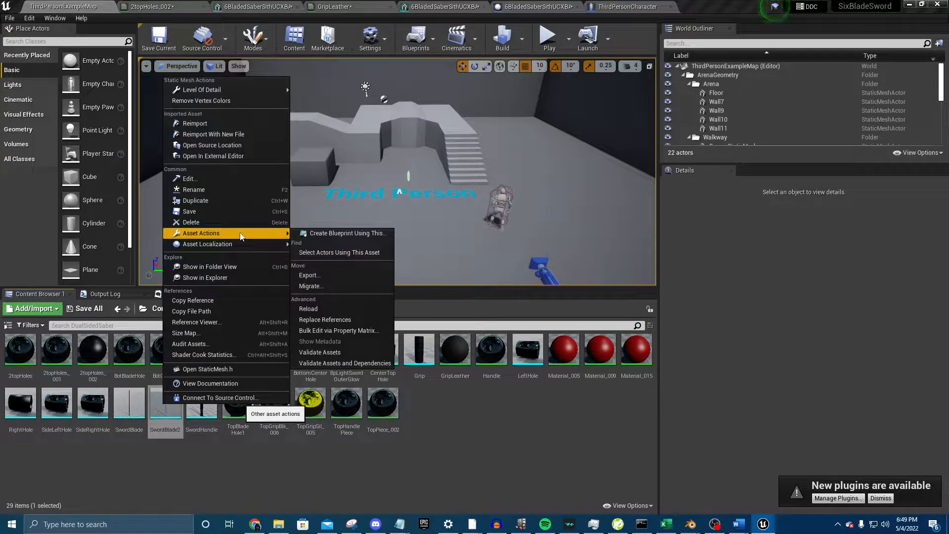
pyautogui.click(346, 233)
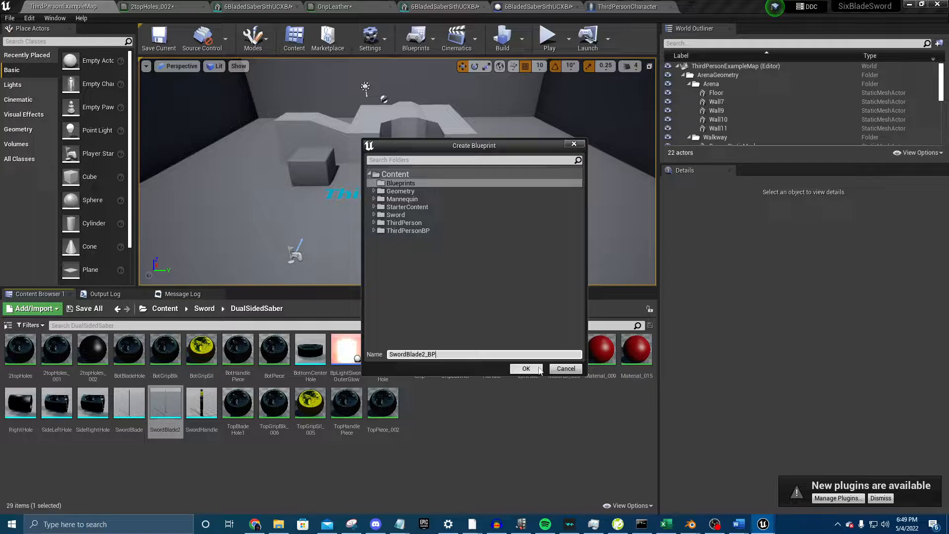
pyautogui.click(540, 370)
pyautogui.moveTo(475, 247); pyautogui.dragTo(450, 267, button='right')
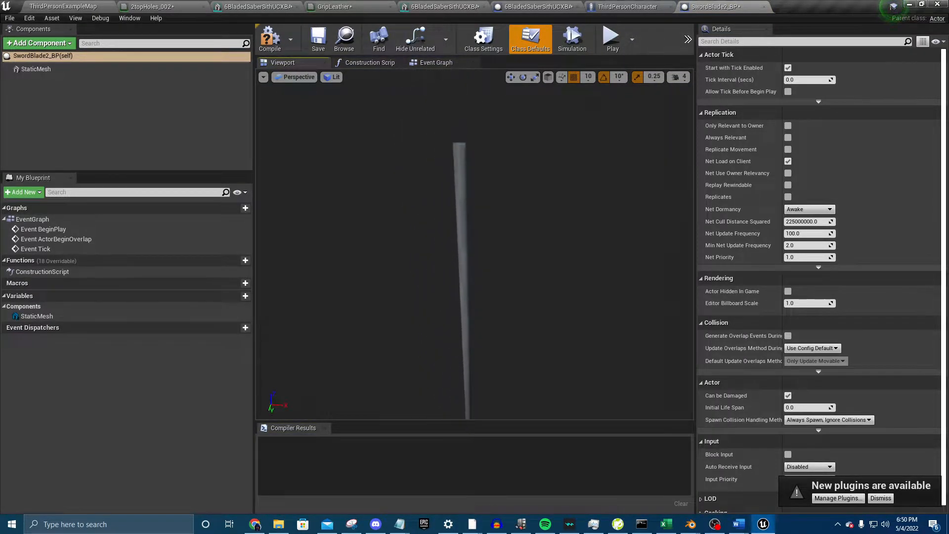
pyautogui.click(460, 183)
pyautogui.moveTo(529, 205); pyautogui.dragTo(539, 262, button='right')
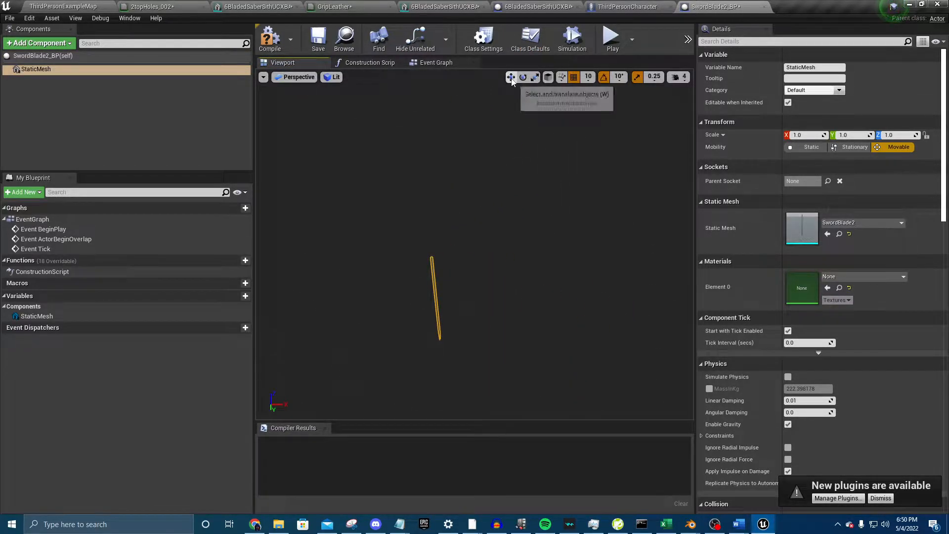
pyautogui.click(270, 39)
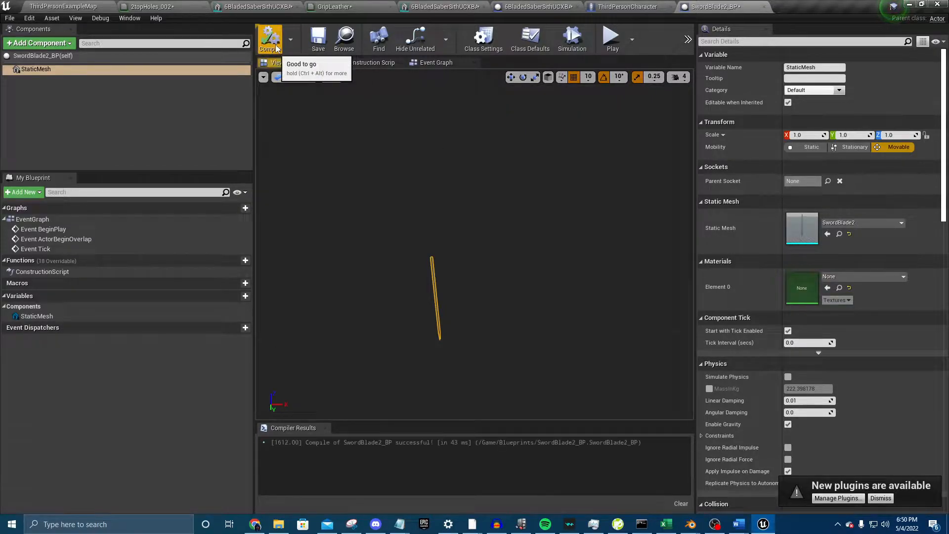
# - Switch the blade StaticMesh's collision preset to Custom, set its Visibility and Camera responses to Ignore, and compile the Blueprint
pyautogui.scroll(-3, 779, 358)
pyautogui.scroll(-3, 754, 354)
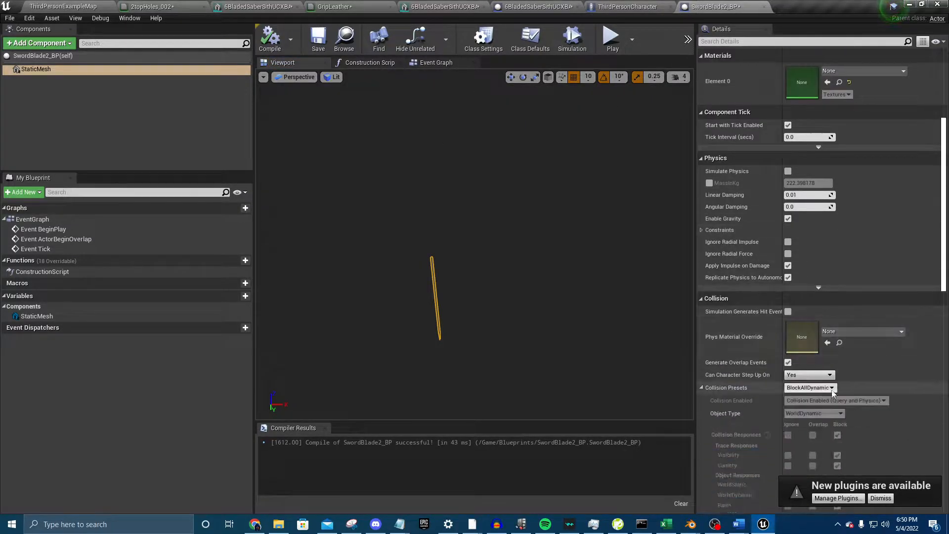
pyautogui.click(819, 388)
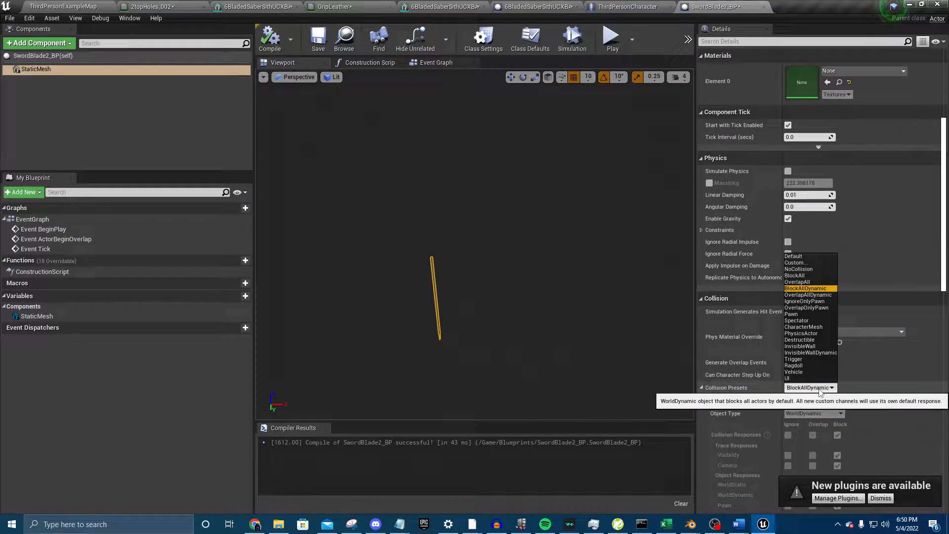
pyautogui.click(800, 263)
pyautogui.scroll(-2, 748, 375)
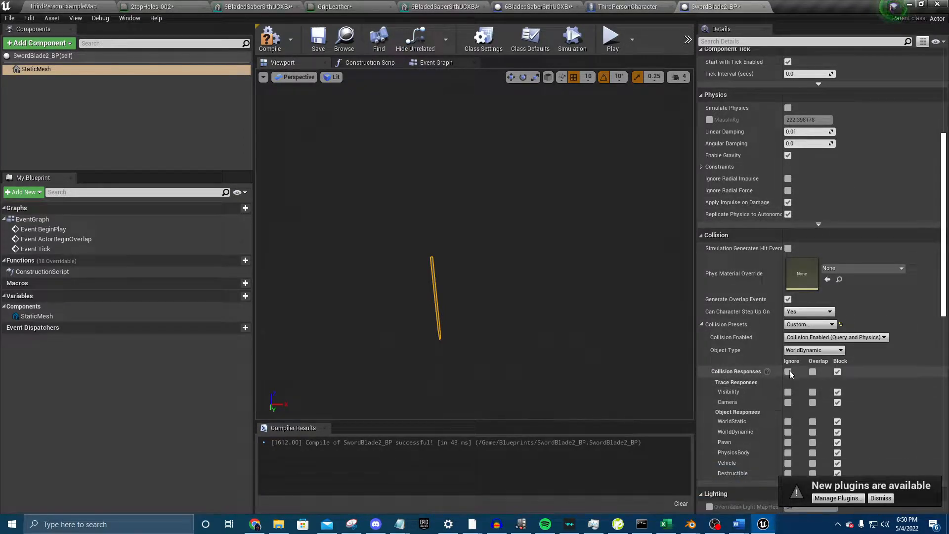
pyautogui.scroll(-1, 802, 393)
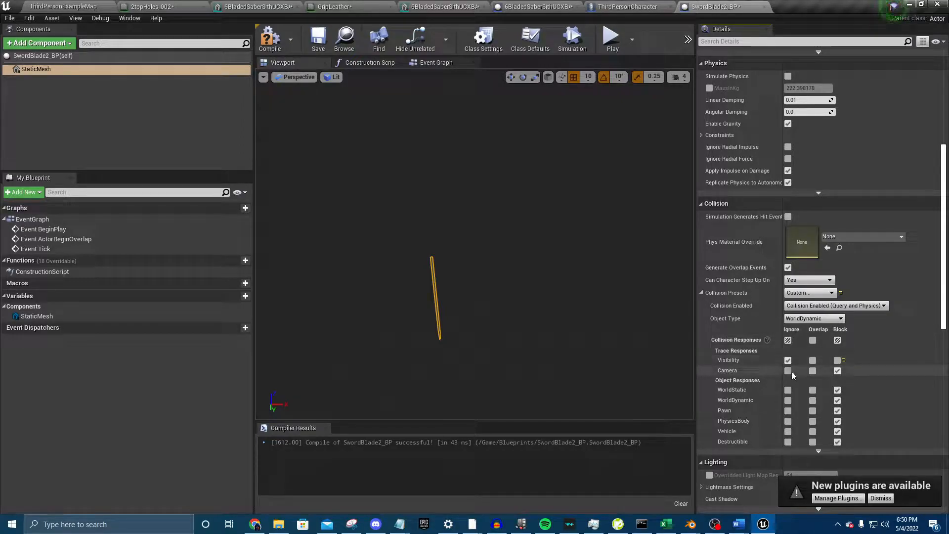
pyautogui.click(270, 39)
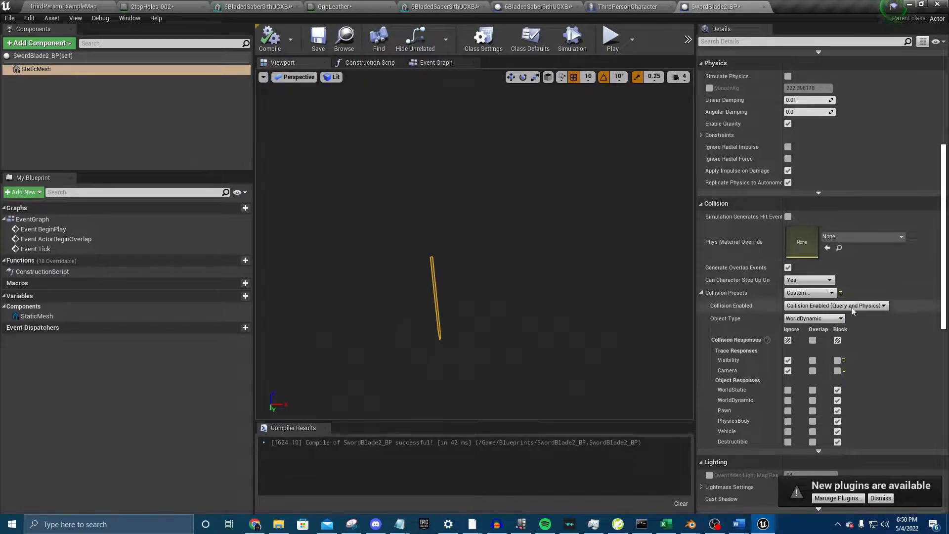
# - Try Pawn as the blade StaticMesh's collision object type with a compile, and restore WorldDynamic with another compile
pyautogui.click(821, 319)
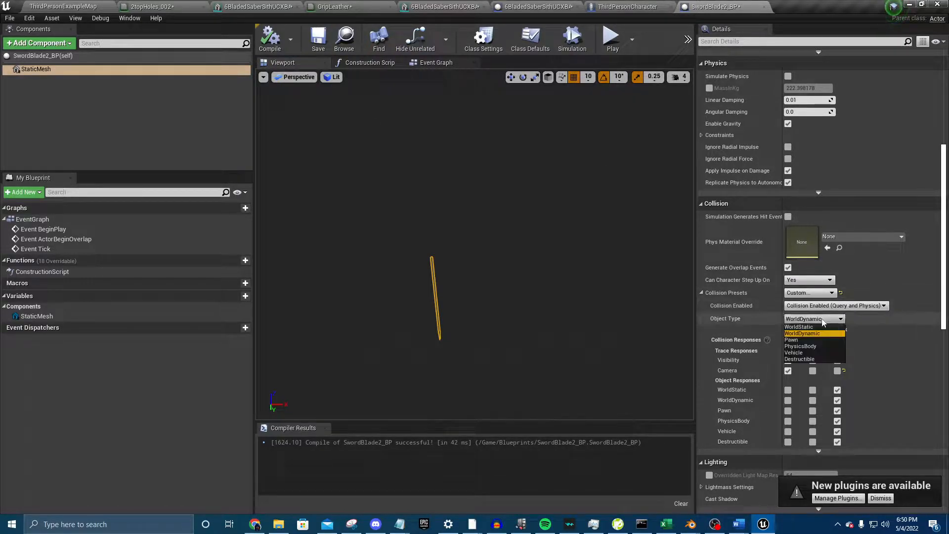
pyautogui.click(804, 341)
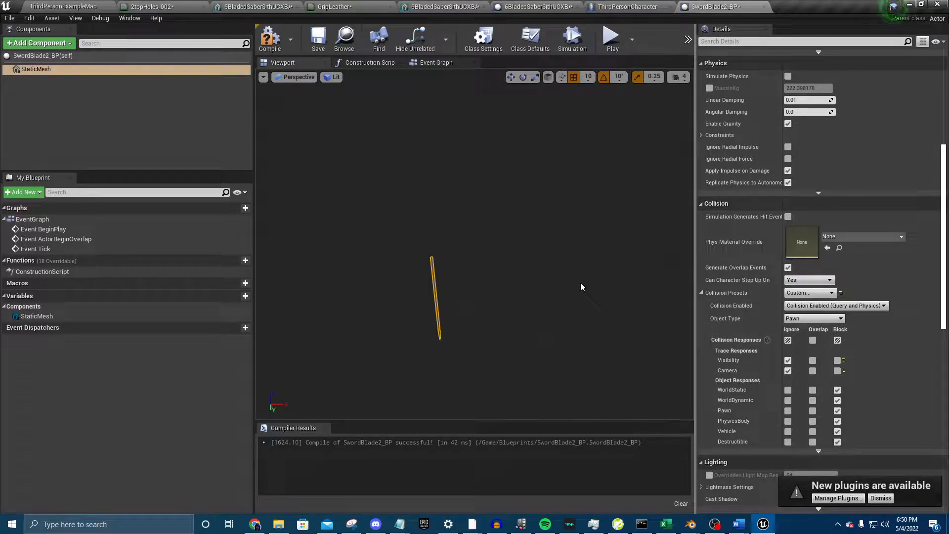
pyautogui.click(269, 39)
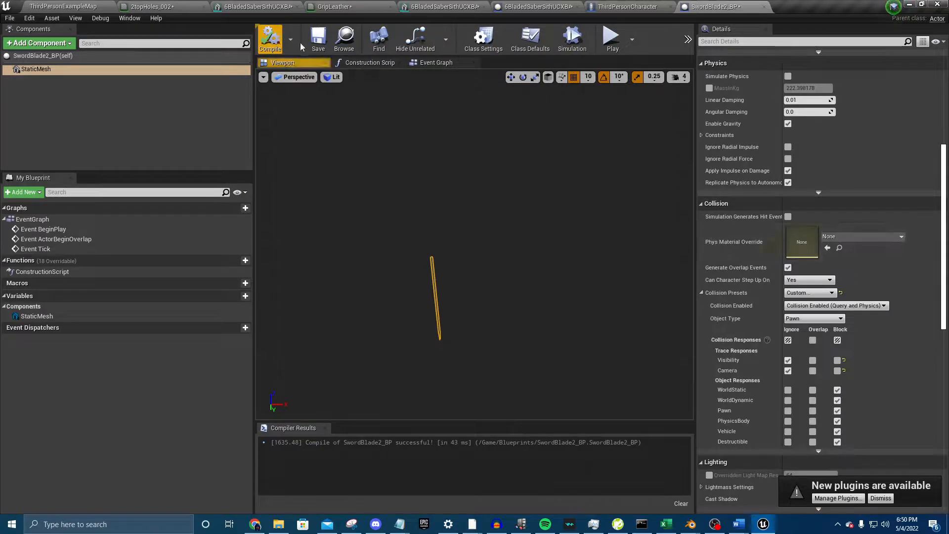
pyautogui.click(825, 318)
pyautogui.click(827, 333)
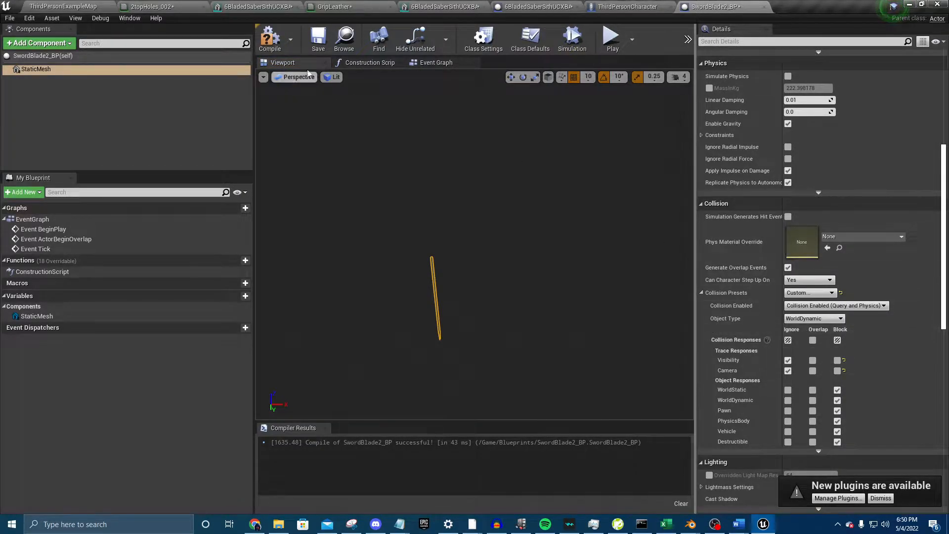
pyautogui.click(274, 46)
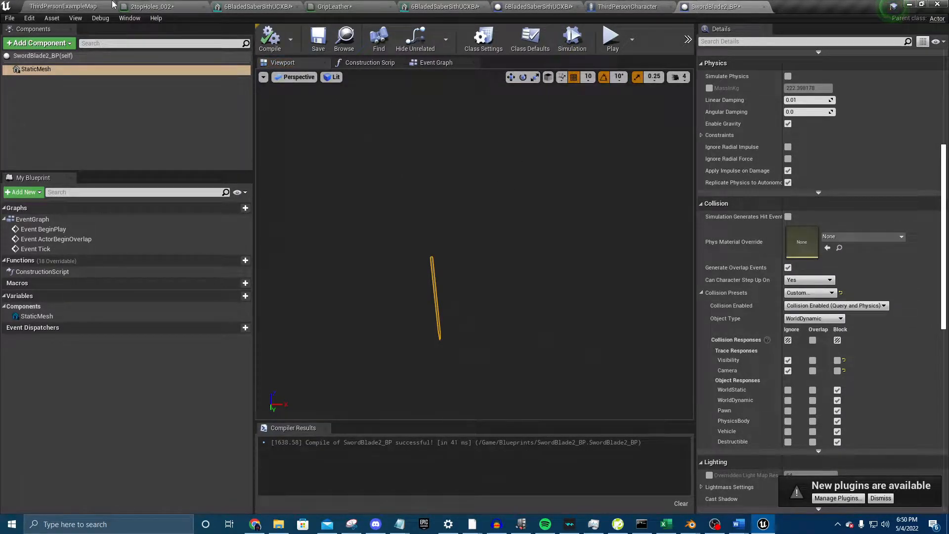
# - Reorder the open editors so ThirdPersonCharacter sits directly beside the ThirdPersonExampleMap level, and return to the level
pyautogui.click(45, 9)
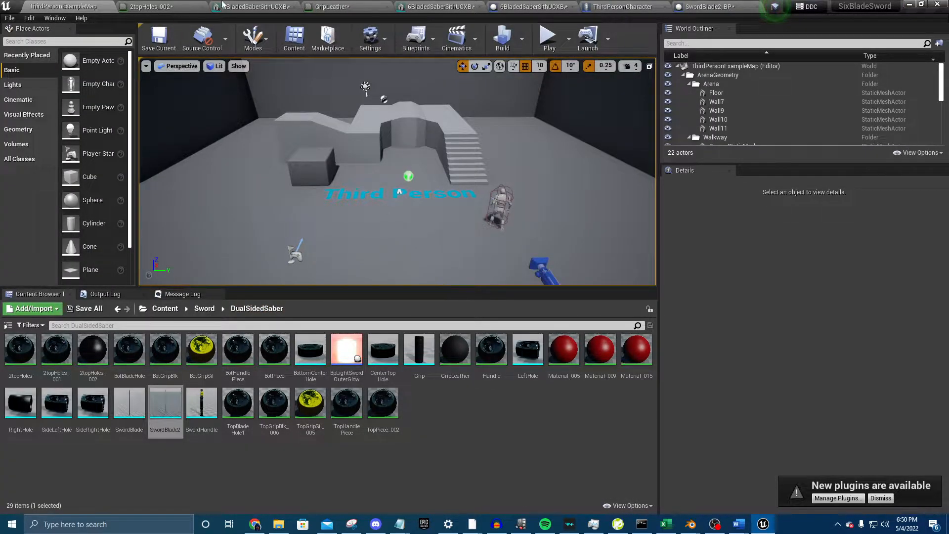
pyautogui.moveTo(649, 15); pyautogui.dragTo(145, 10)
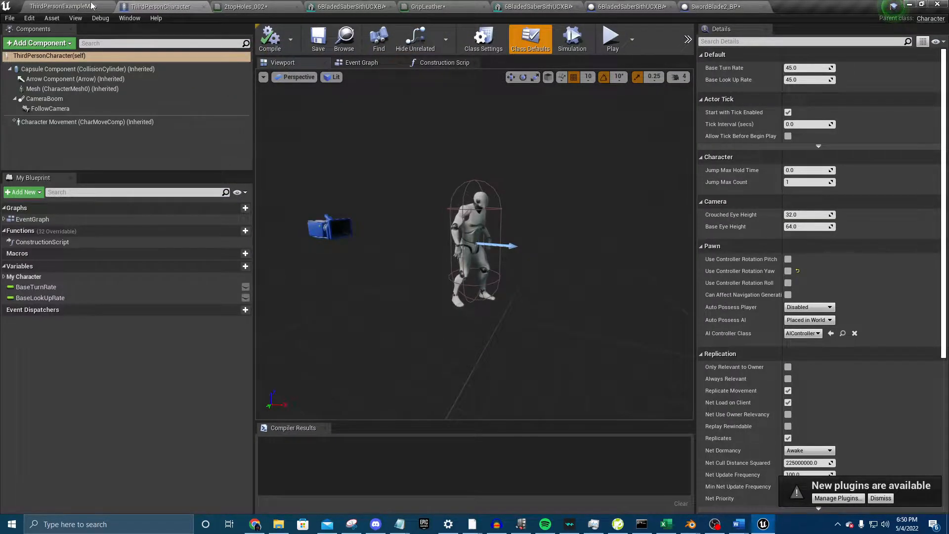
pyautogui.click(63, 7)
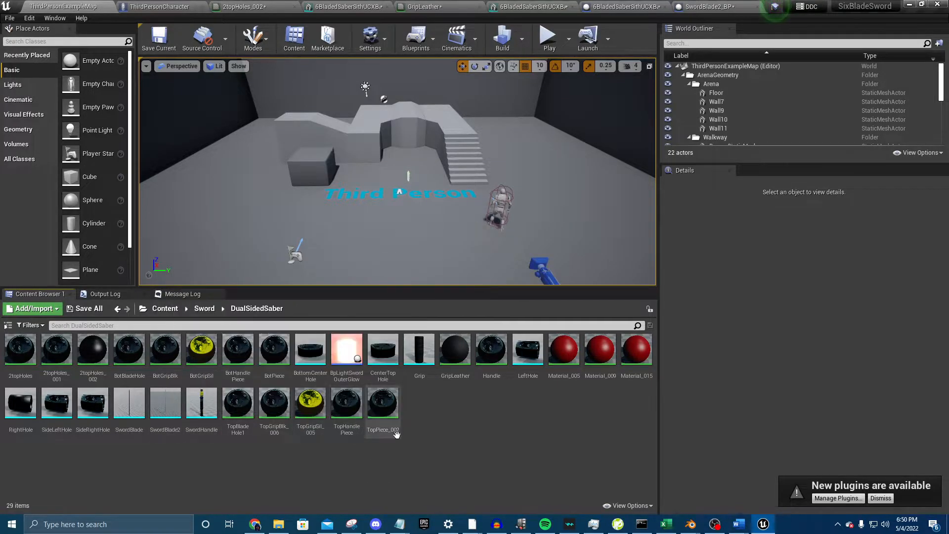
# - Add SwordBlade2_BP from the Blueprints content folder to the ThirdPersonCharacter's components, keeping its default name
pyautogui.hotkey('alt', 'Left')
pyautogui.hotkey('alt', 'Left')
pyautogui.doubleClick(19, 355)
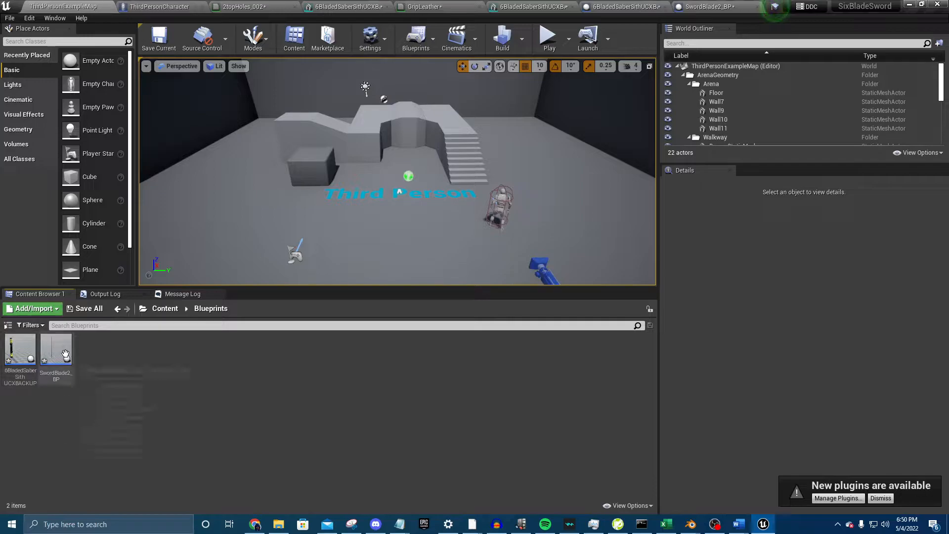
pyautogui.moveTo(65, 354); pyautogui.dragTo(94, 144)
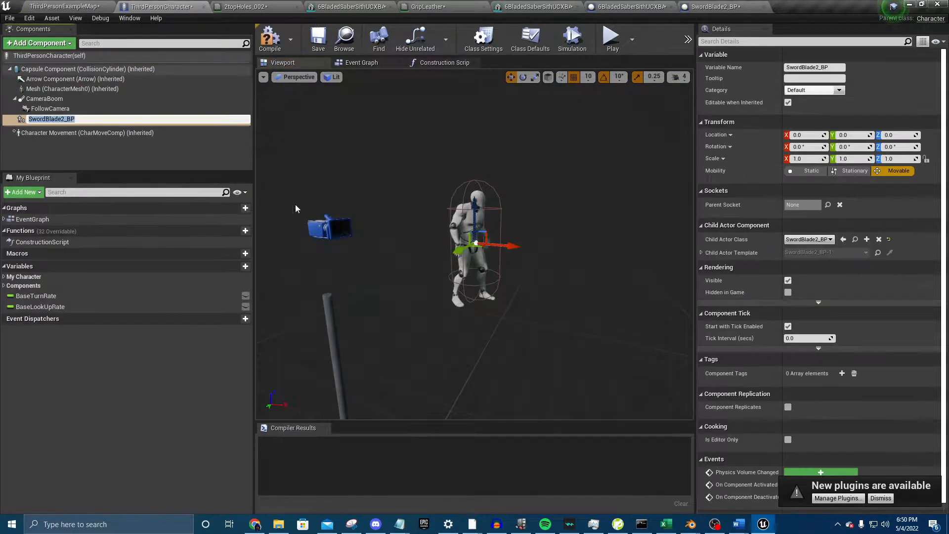
pyautogui.press('Return')
# - Move the SwordBlade2_BP component to location X 220, Z 180 relative to the character
pyautogui.keyDown('alt'); pyautogui.moveTo(521, 309); pyautogui.dragTo(551, 312); pyautogui.keyUp('alt')
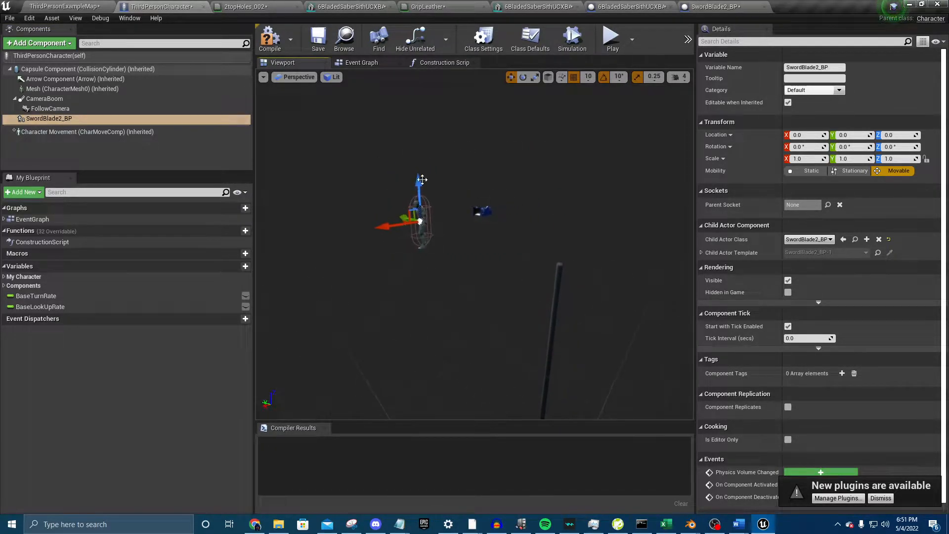
pyautogui.moveTo(383, 170); pyautogui.dragTo(310, 168)
pyautogui.press('w')
pyautogui.moveTo(310, 168); pyautogui.dragTo(288, 157, button='right')
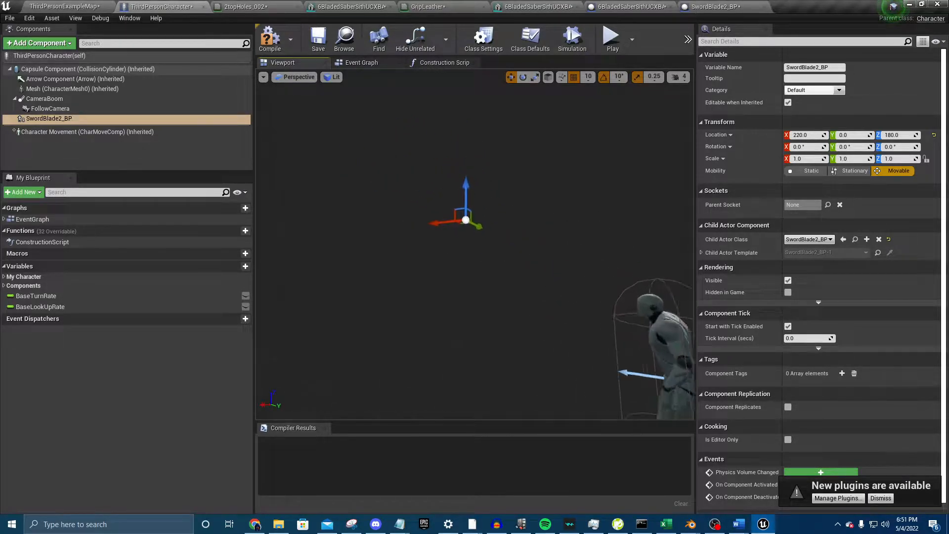
# - Examine the end face of the blade up close and compile the ThirdPersonCharacter Blueprint
pyautogui.moveTo(474, 244); pyautogui.dragTo(442, 275, button='right')
pyautogui.press('w')
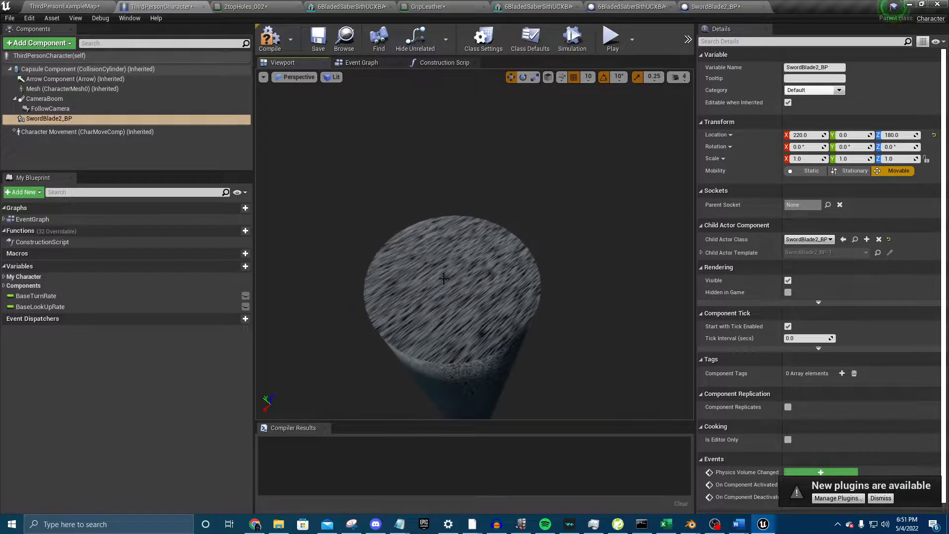
pyautogui.moveTo(449, 275)
pyautogui.mouseDown()
pyautogui.moveTo(452, 307)
pyautogui.moveTo(458, 272)
pyautogui.mouseUp()
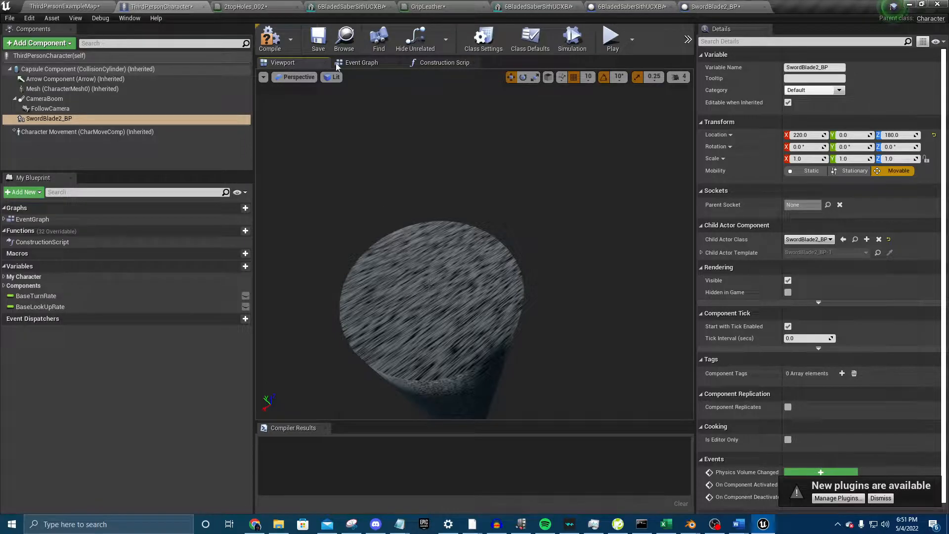
pyautogui.click(270, 37)
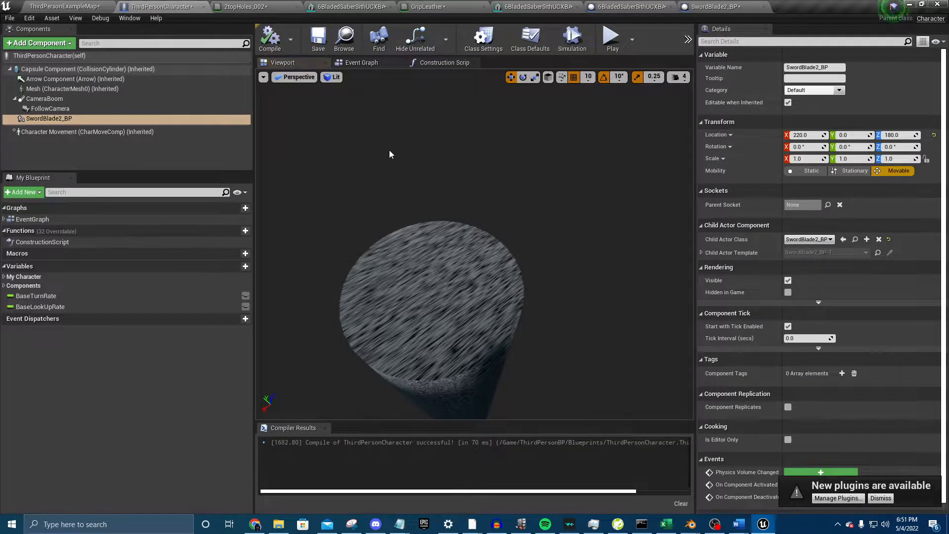
pyautogui.scroll(-5, 390, 150)
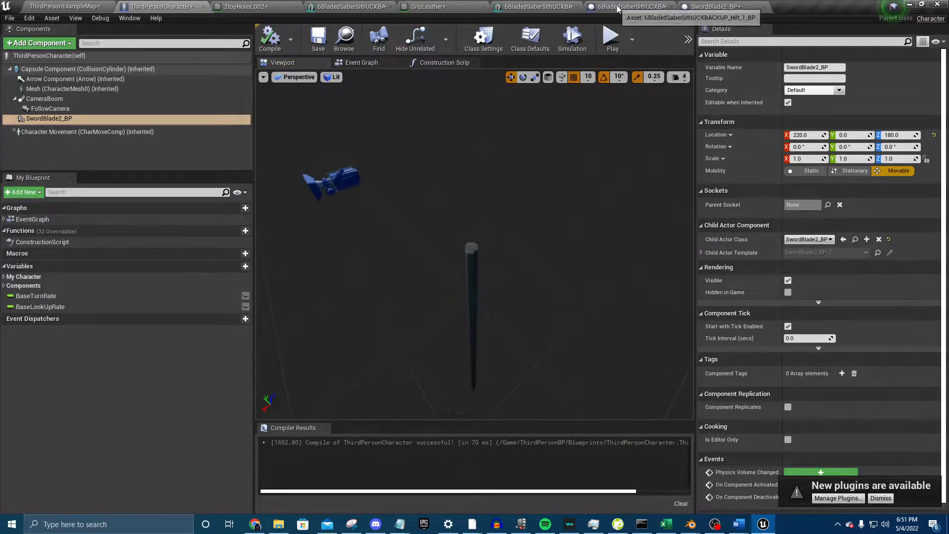
# - Open the red blade's static mesh, turn on its pivot display and compare the pivot's position with the blade
pyautogui.click(613, 8)
pyautogui.click(532, 8)
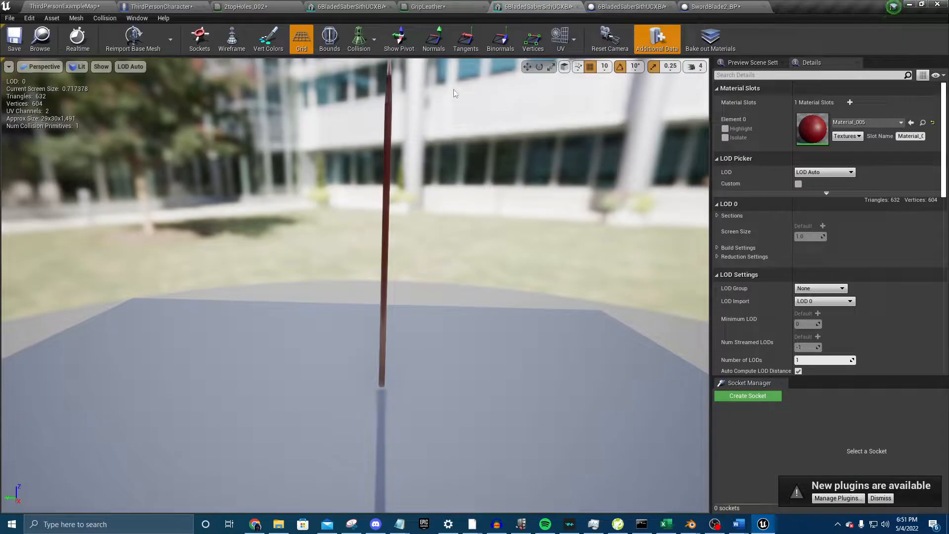
pyautogui.click(399, 38)
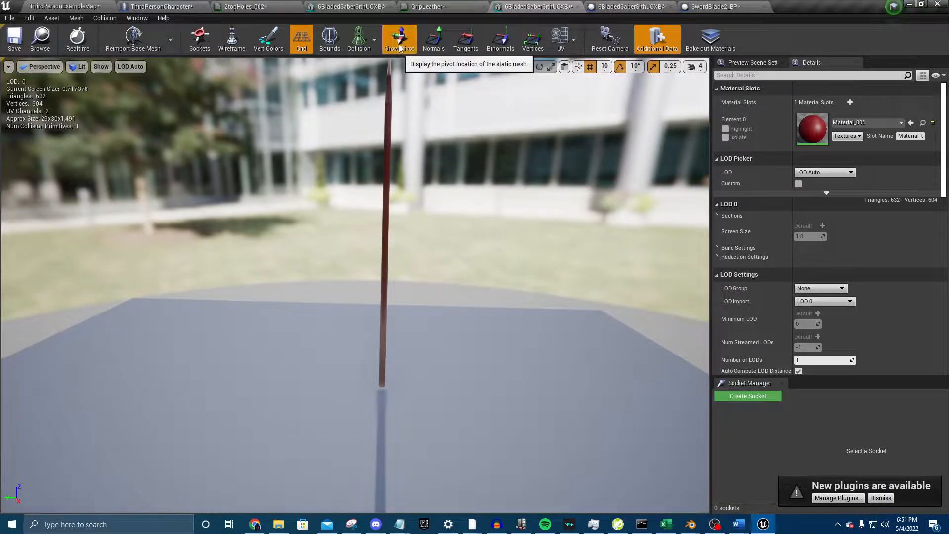
pyautogui.moveTo(441, 262); pyautogui.dragTo(430, 346, button='right')
pyautogui.keyDown('alt'); pyautogui.moveTo(430, 347); pyautogui.dragTo(549, 287); pyautogui.keyUp('alt')
pyautogui.moveTo(355, 284); pyautogui.dragTo(329, 173, button='right')
pyautogui.moveTo(233, 245); pyautogui.dragTo(443, 267)
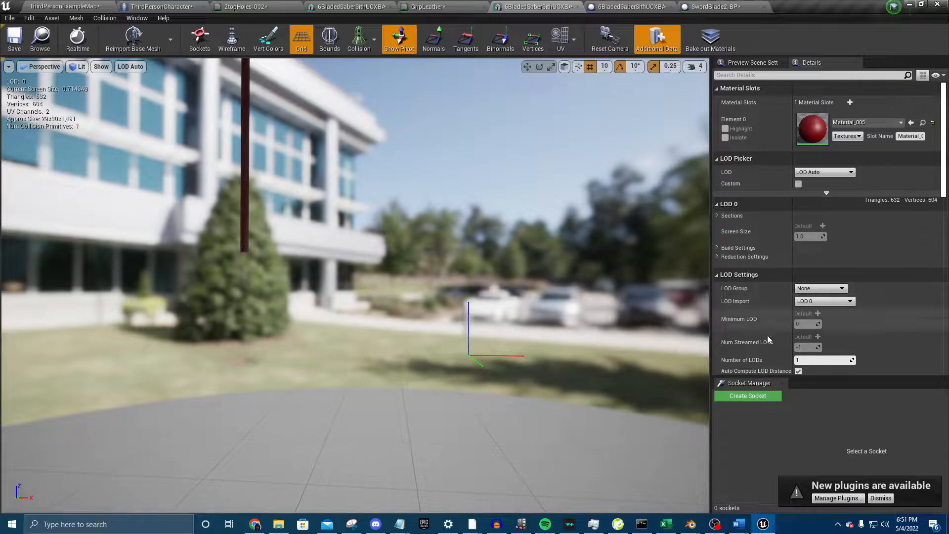
# - Look through the blade mesh's LOD, build, collision and import settings, including the material and transform import options
pyautogui.click(811, 196)
pyautogui.click(718, 265)
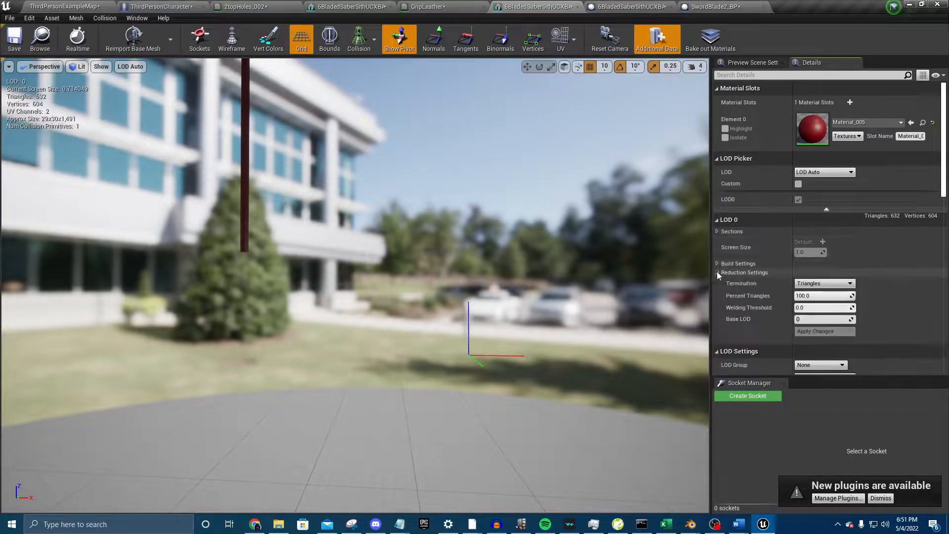
pyautogui.click(718, 231)
pyautogui.scroll(-5, 746, 257)
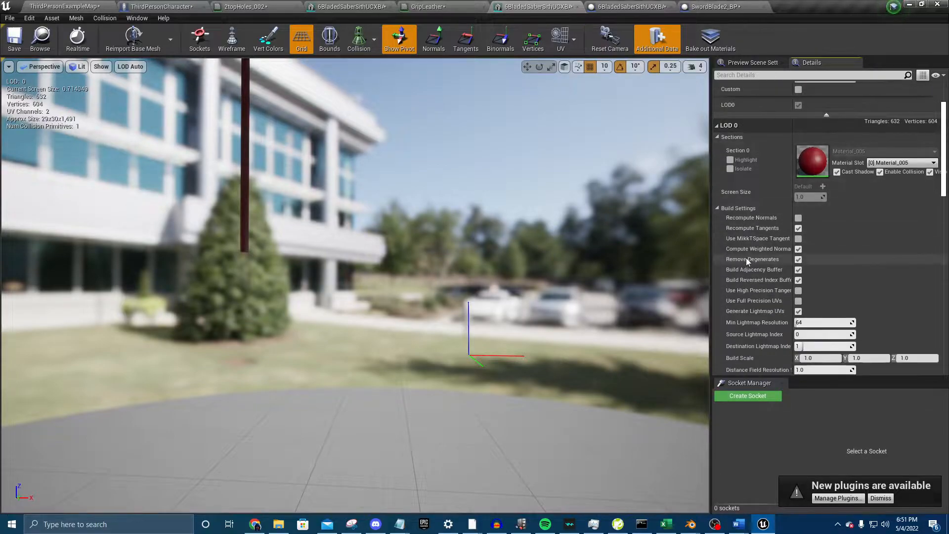
pyautogui.scroll(-10, 747, 259)
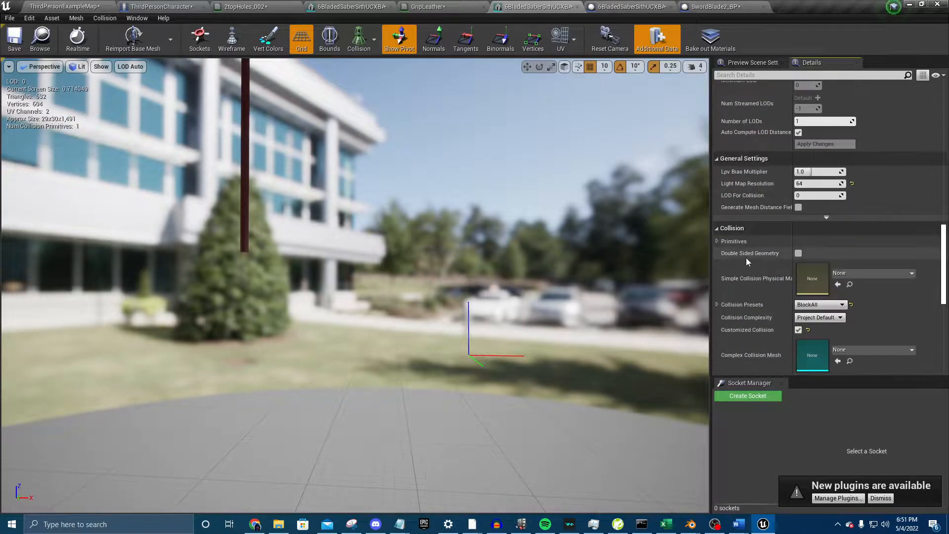
pyautogui.scroll(-6, 746, 258)
pyautogui.click(717, 228)
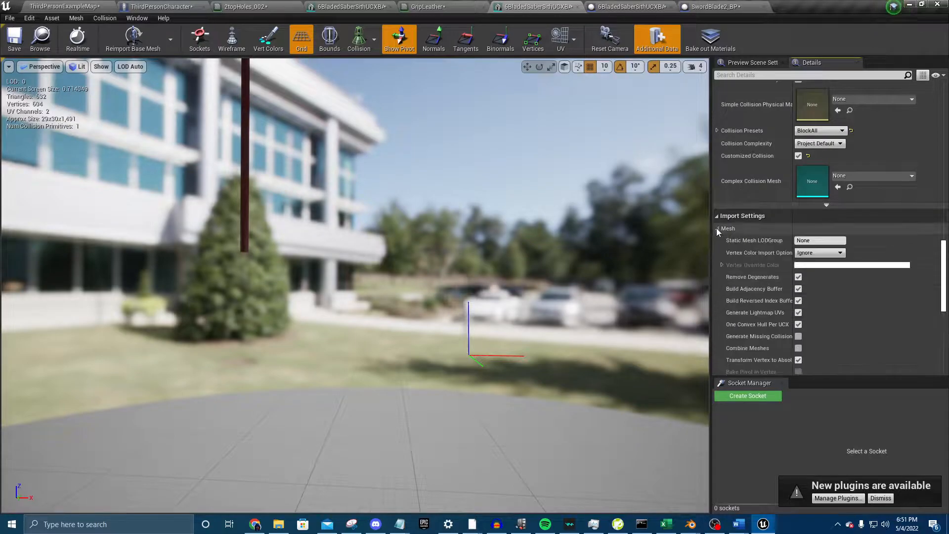
pyautogui.scroll(-1, 761, 269)
pyautogui.scroll(-5, 761, 269)
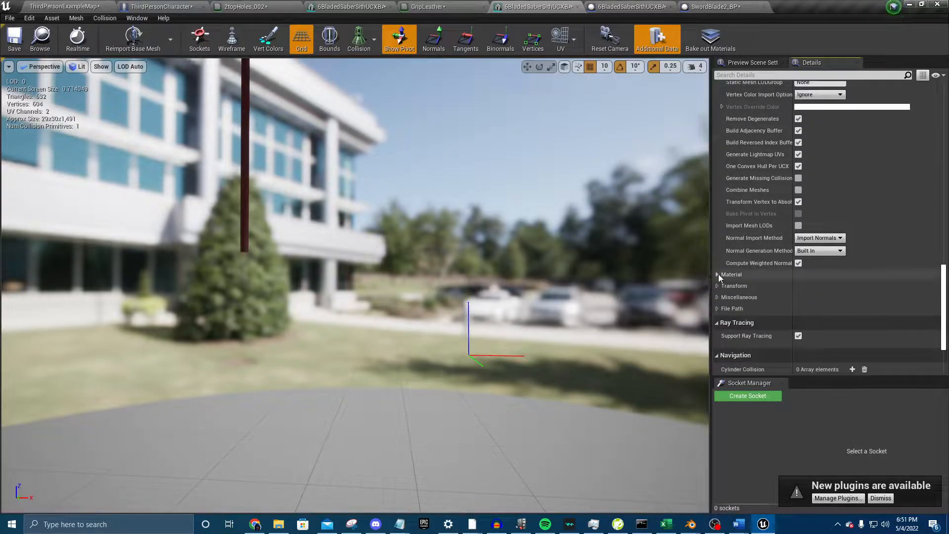
pyautogui.click(717, 297)
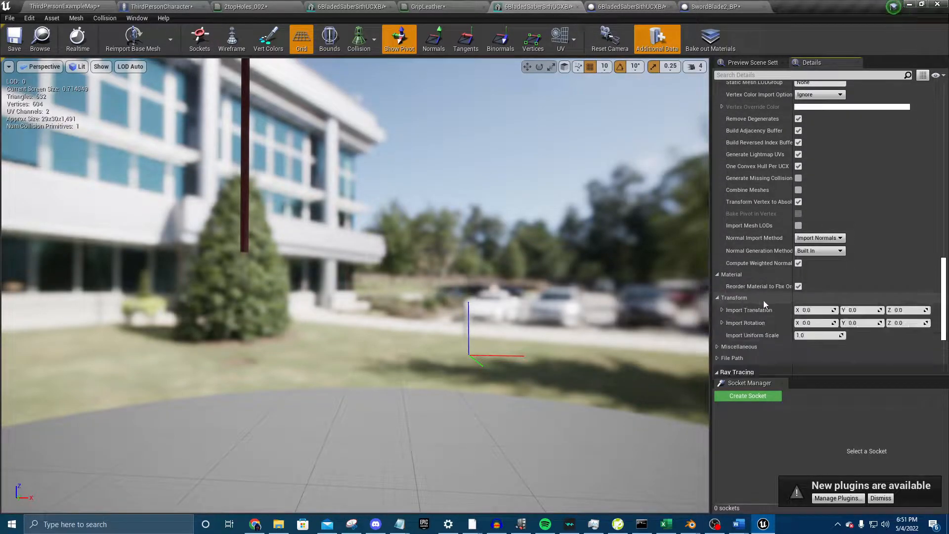
pyautogui.scroll(-2, 766, 292)
# - Re-examine the blade's offset from its pivot and the mesh's import translation and rotation settings
pyautogui.moveTo(355, 285); pyautogui.dragTo(304, 285, button='right')
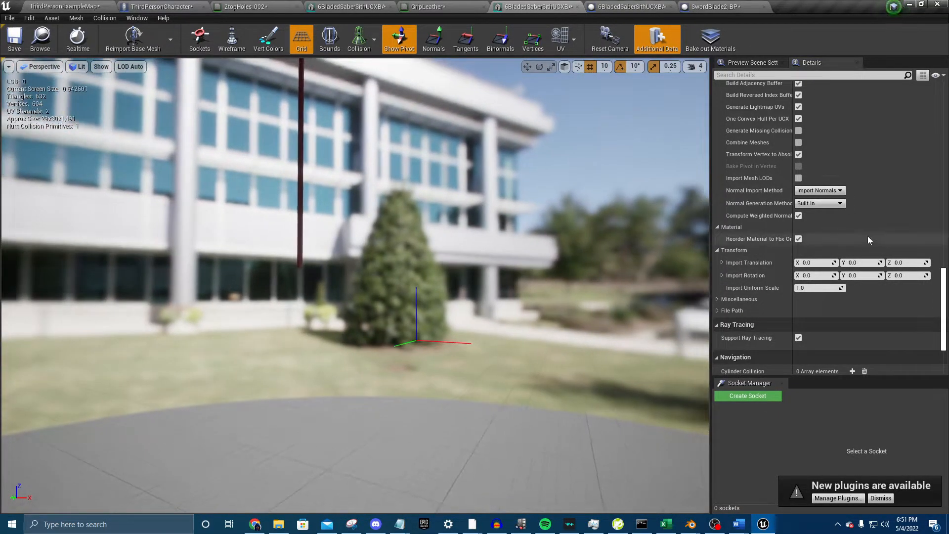
pyautogui.scroll(5, 852, 233)
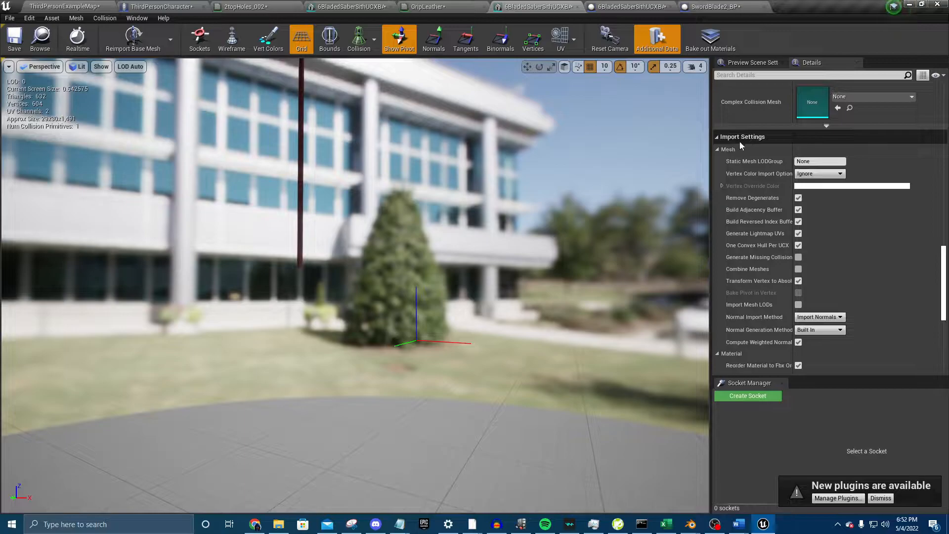
pyautogui.click(722, 139)
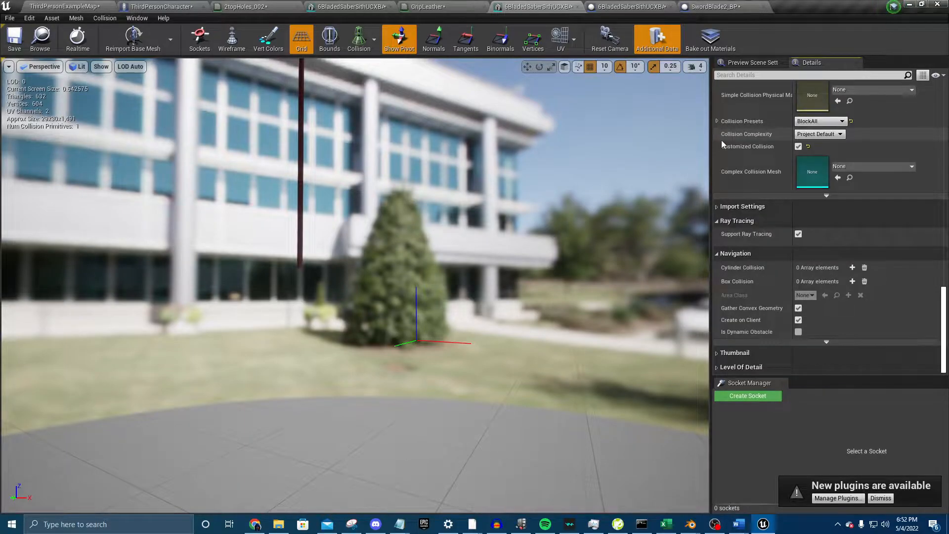
pyautogui.click(719, 209)
pyautogui.scroll(-5, 764, 229)
pyautogui.scroll(-3, 763, 229)
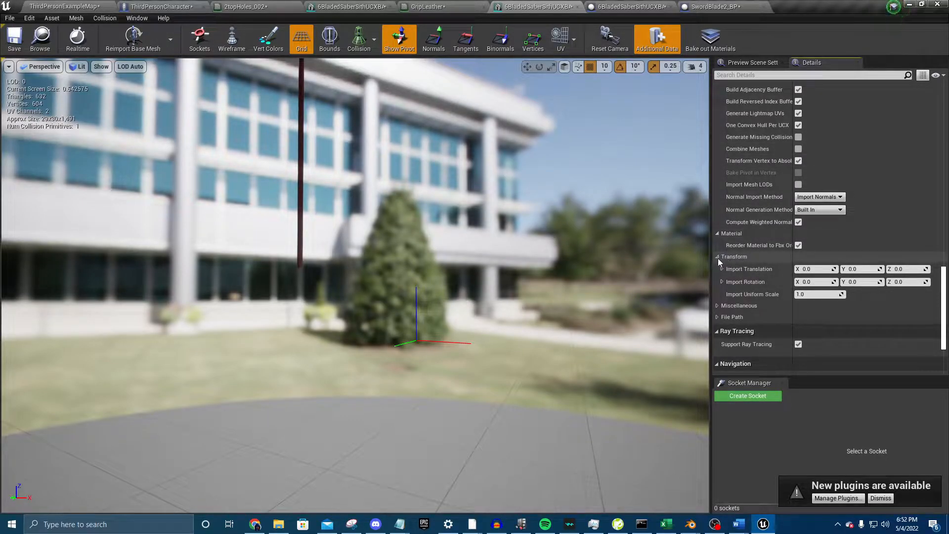
pyautogui.moveTo(587, 272); pyautogui.dragTo(569, 129, button='right')
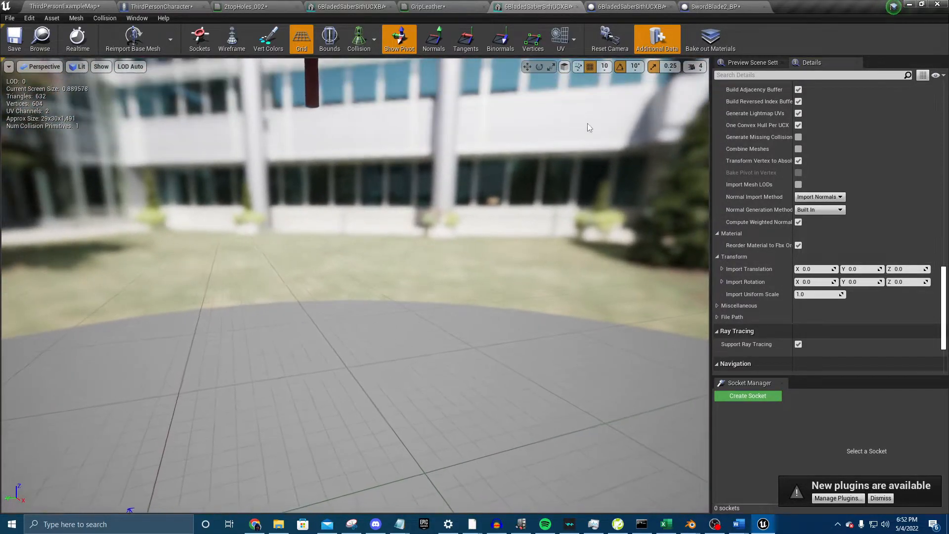
# - Set the blade mesh's import translation to Z -100, save the mesh and reimport it
pyautogui.click(695, 70)
pyautogui.moveTo(677, 102); pyautogui.dragTo(435, 193, button='right')
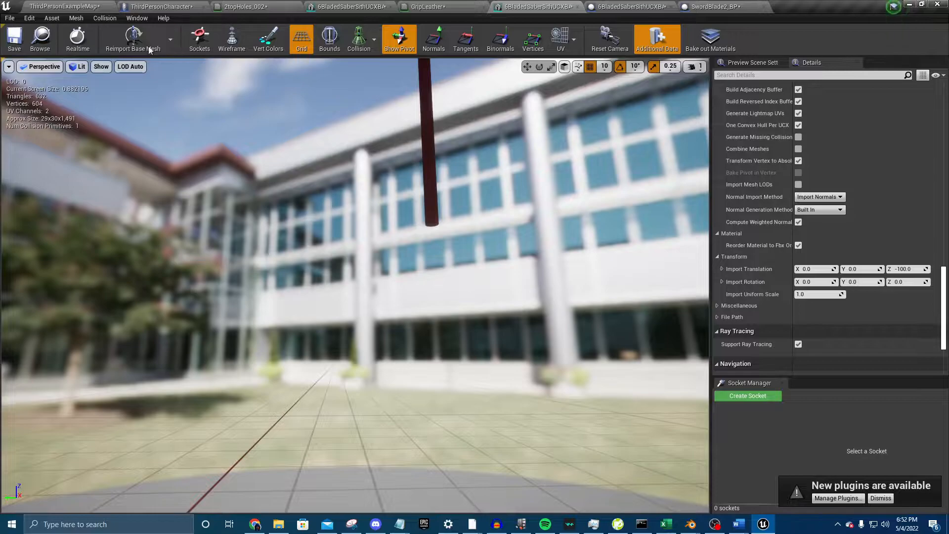
pyautogui.click(13, 44)
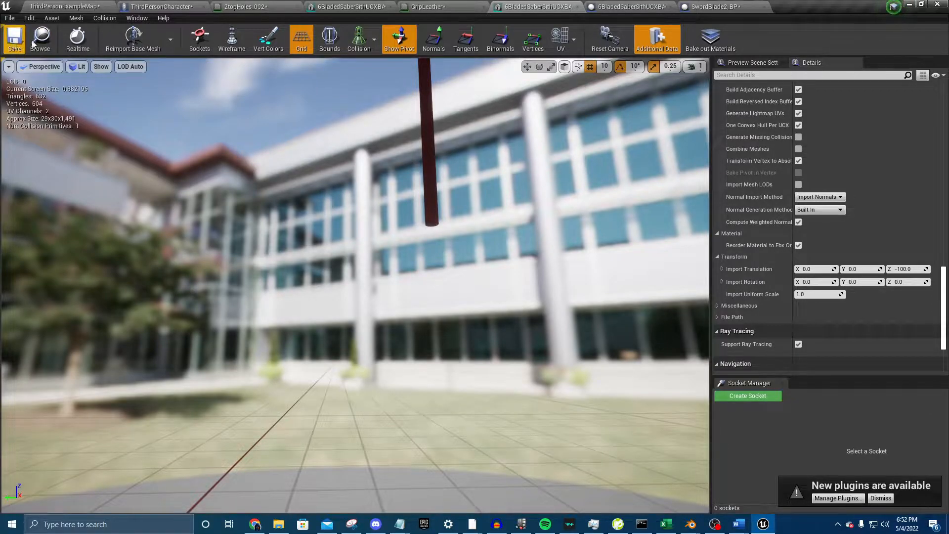
pyautogui.click(132, 45)
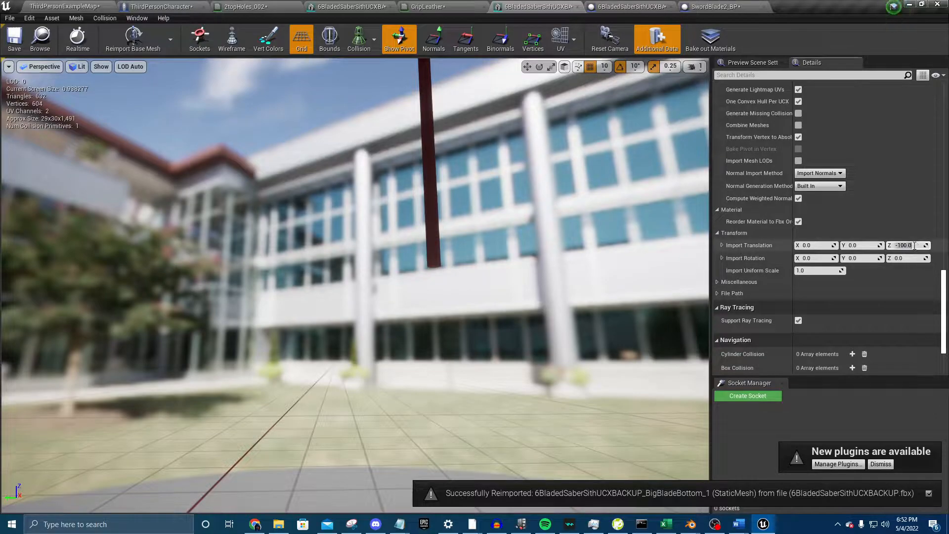
# - Set the blade mesh's import translation to Z -1000, reimport it and compare the blade with its pivot
pyautogui.write('-')
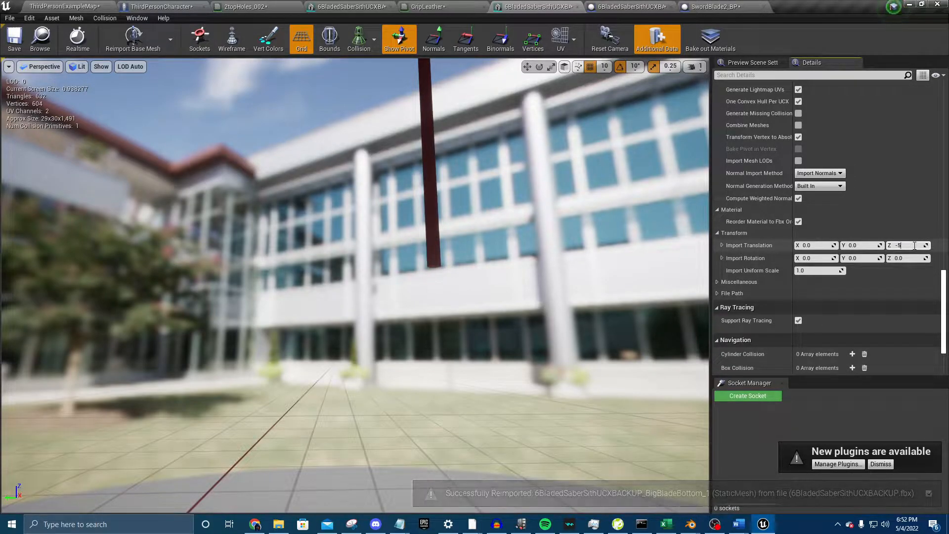
pyautogui.write('1000.0')
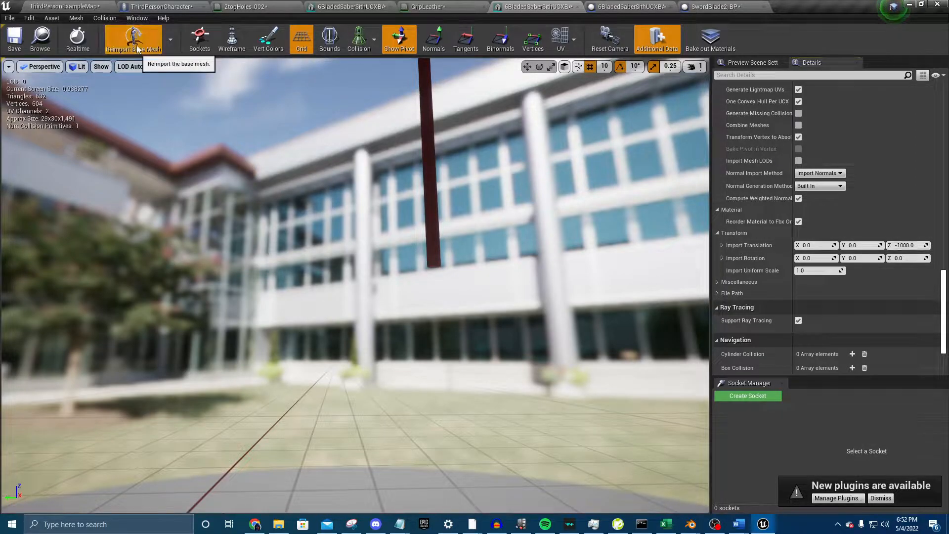
pyautogui.click(133, 43)
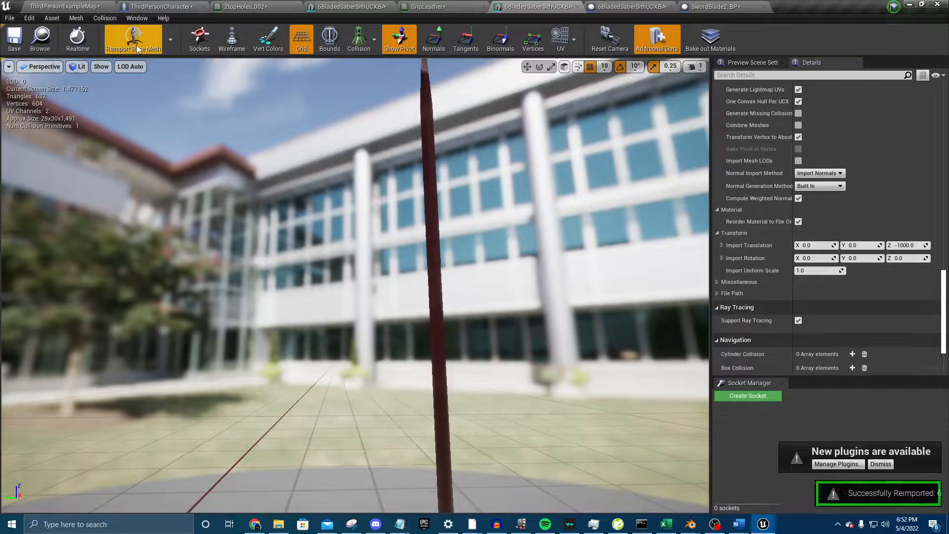
pyautogui.moveTo(515, 307)
pyautogui.mouseDown(button='right')
pyautogui.moveTo(531, 379)
pyautogui.moveTo(435, 375)
pyautogui.moveTo(539, 358)
pyautogui.moveTo(515, 307)
pyautogui.mouseUp(button='right')
# - Set the blade mesh's import translation to Z -800 and reimport the base mesh
pyautogui.click(915, 246)
pyautogui.write('-')
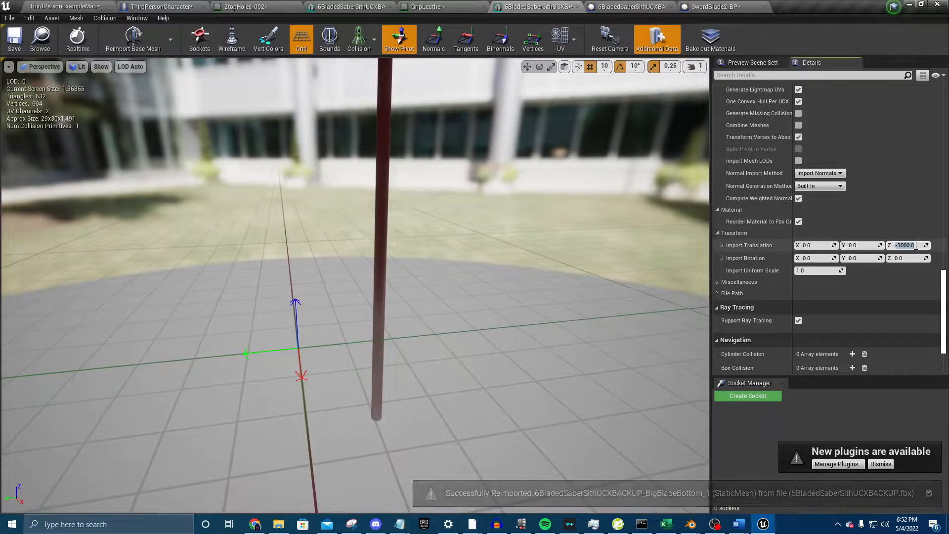
pyautogui.write('80')
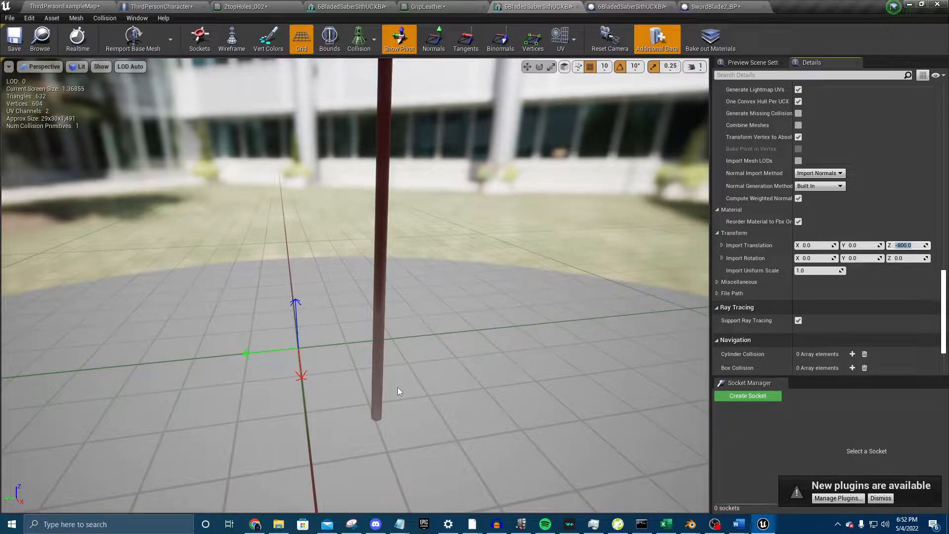
pyautogui.click(79, 37)
pyautogui.click(120, 34)
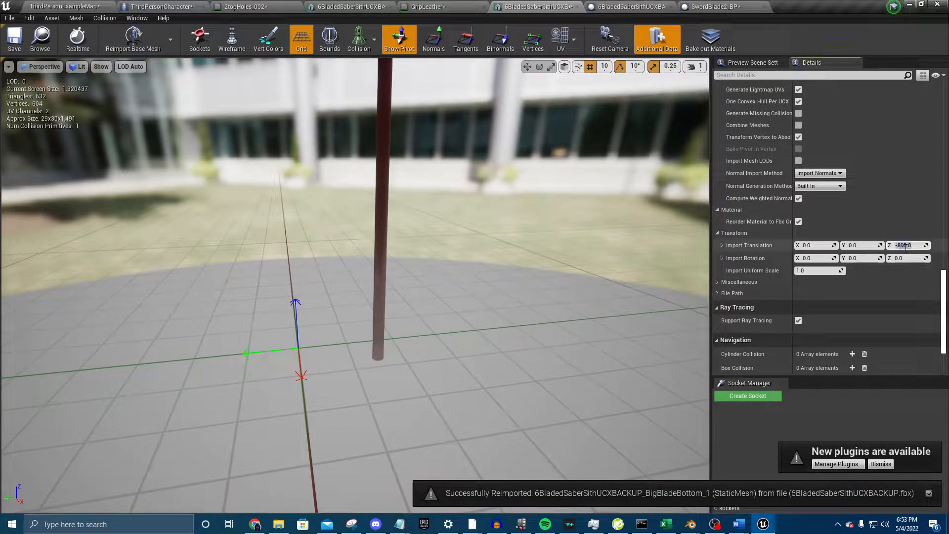
# - Set the blade mesh's import translation to Z -500, reimport it and examine the blade's lower end up close
pyautogui.write('-500')
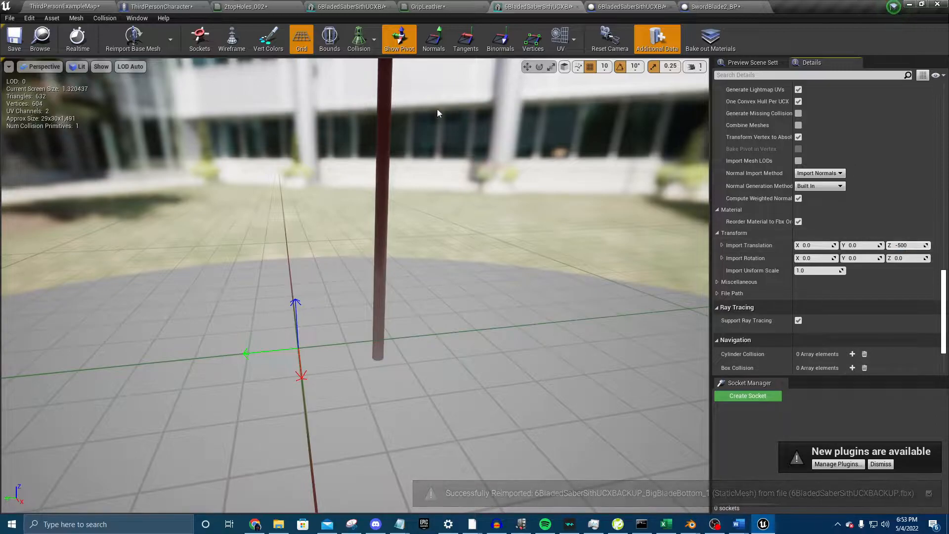
pyautogui.click(144, 45)
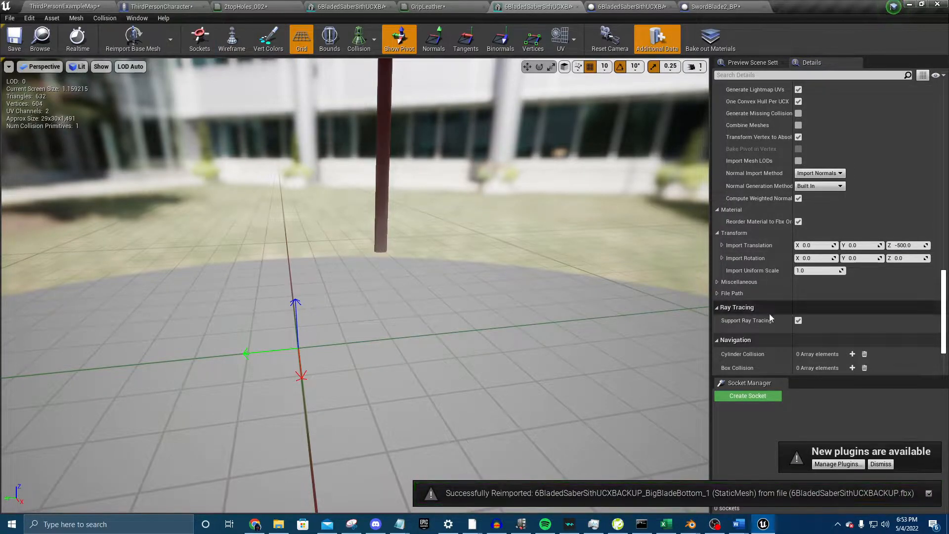
pyautogui.moveTo(667, 125); pyautogui.dragTo(669, 100, button='right')
pyautogui.press('w')
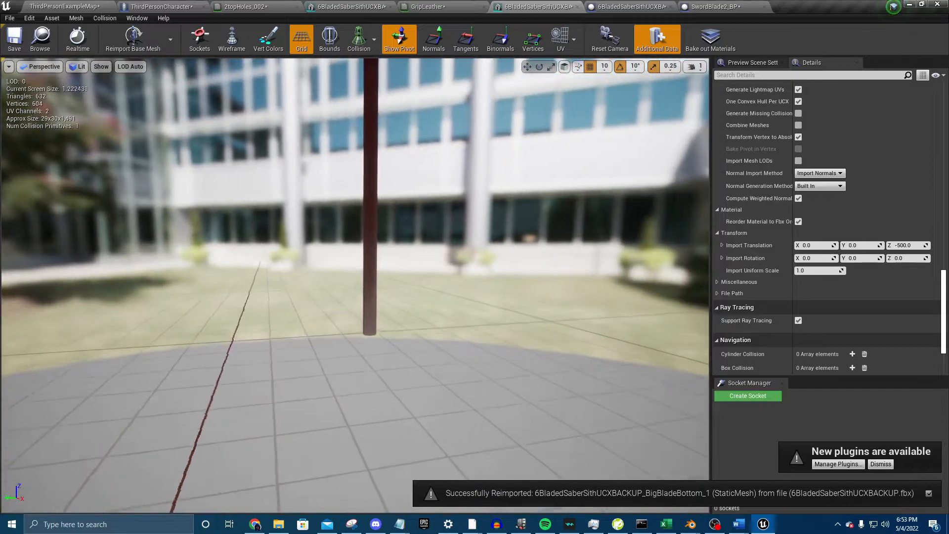
pyautogui.click(695, 67)
pyautogui.moveTo(691, 91); pyautogui.dragTo(712, 91)
pyautogui.moveTo(662, 123)
pyautogui.mouseDown(button='right')
pyautogui.moveTo(660, 131)
pyautogui.moveTo(668, 64)
pyautogui.moveTo(675, 149)
pyautogui.moveTo(665, 119)
pyautogui.mouseUp(button='right')
pyautogui.press('w')
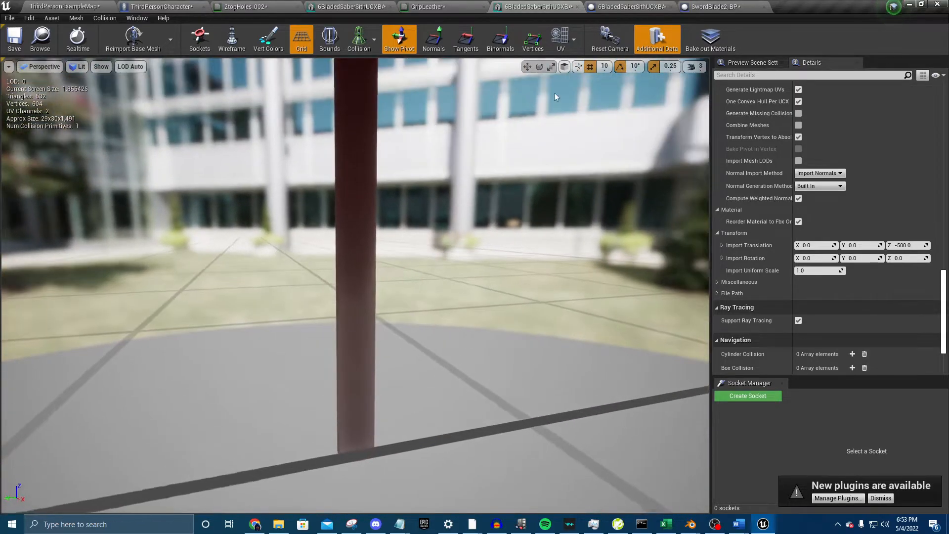
# - Set the blade mesh's import translation to Z -450 and reimport the base mesh
pyautogui.click(695, 69)
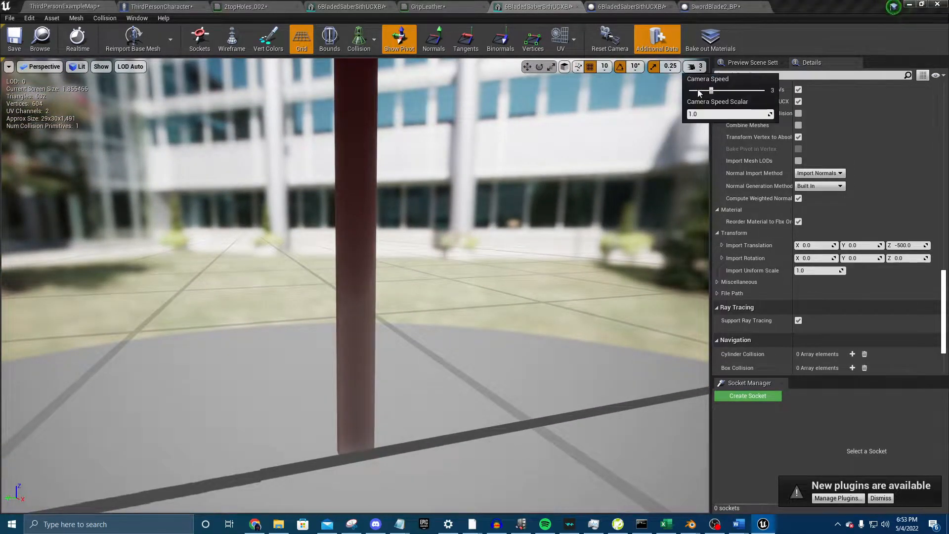
pyautogui.click(628, 165)
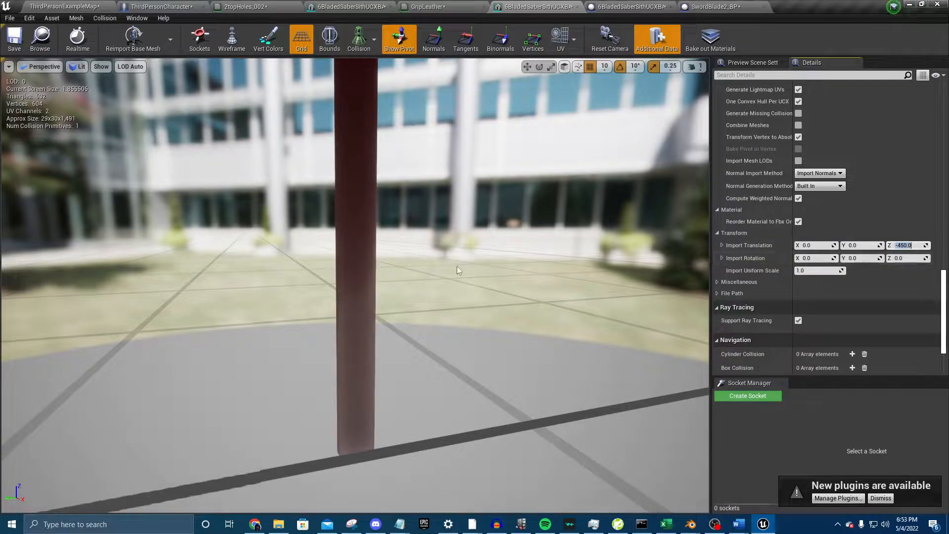
pyautogui.click(133, 37)
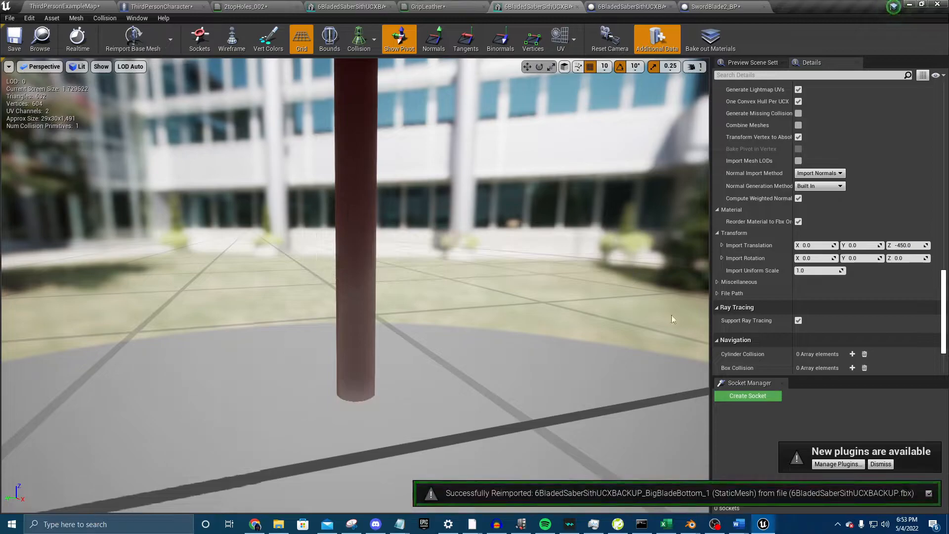
# - Try a positive import translation of Z 300 on the blade mesh, reimporting it and checking its position
pyautogui.click(912, 246)
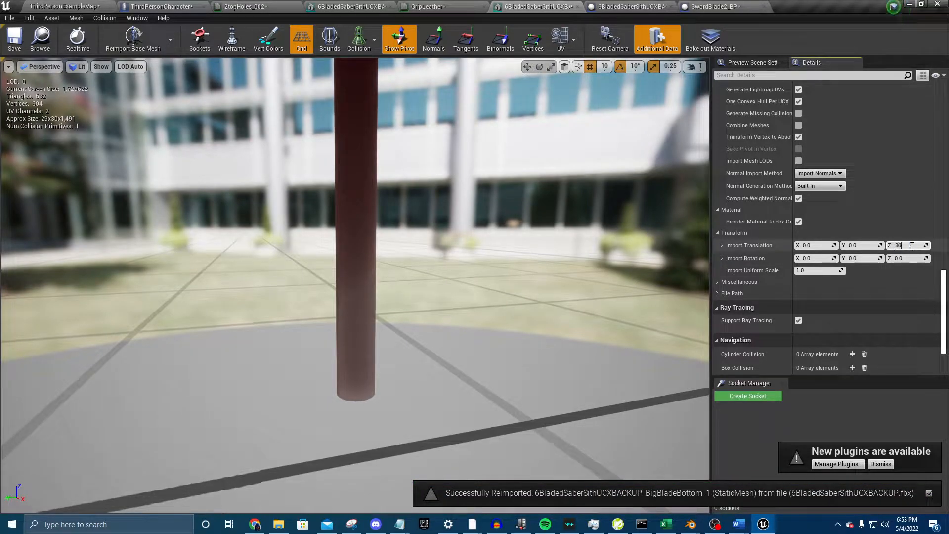
pyautogui.press('Return')
pyautogui.click(126, 50)
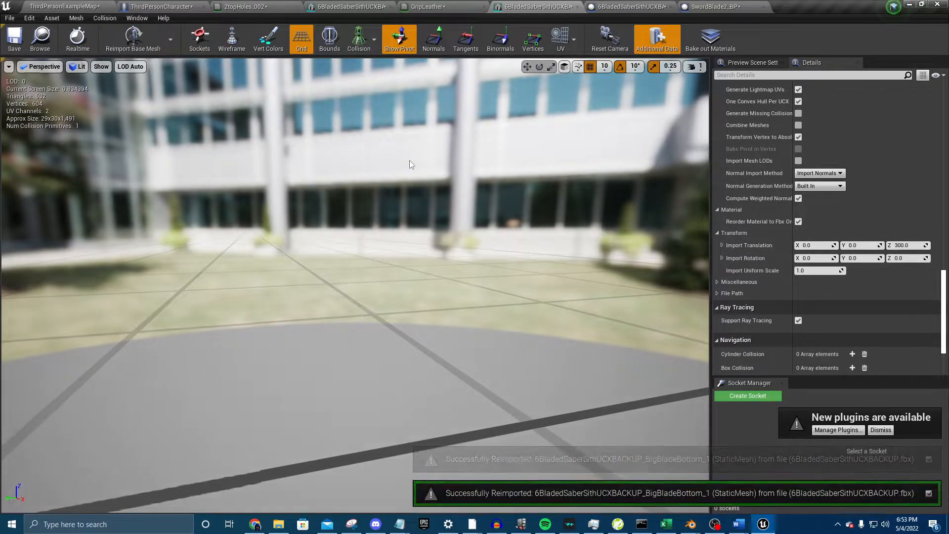
pyautogui.moveTo(408, 157); pyautogui.dragTo(408, 188)
pyautogui.moveTo(546, 193); pyautogui.dragTo(547, 267, button='right')
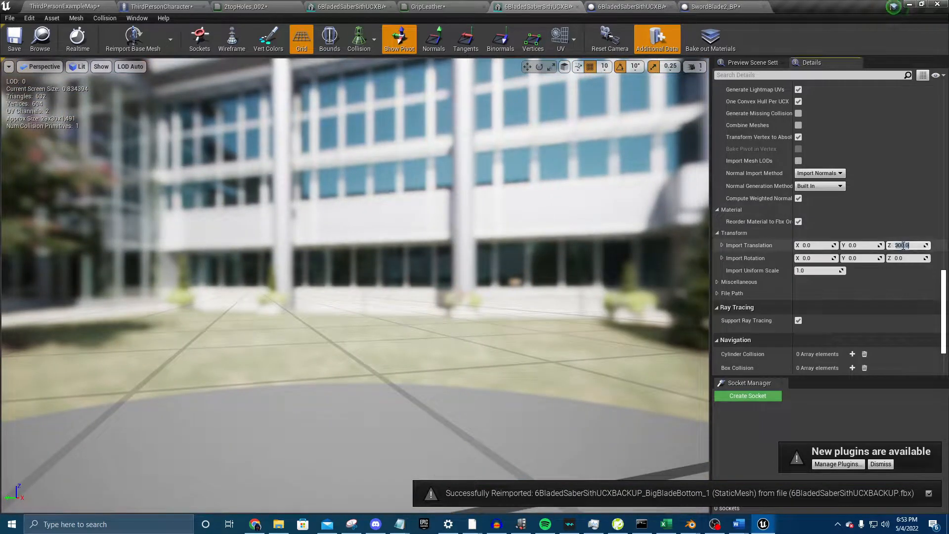
# - Set the blade mesh's import translation to Z -300 and reimport the base mesh
pyautogui.write('-300')
pyautogui.press('Return')
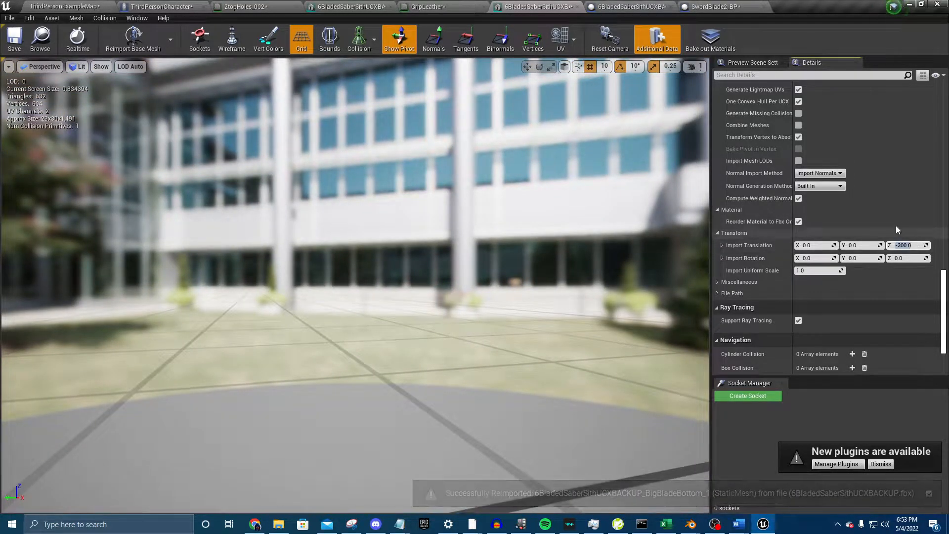
pyautogui.click(134, 49)
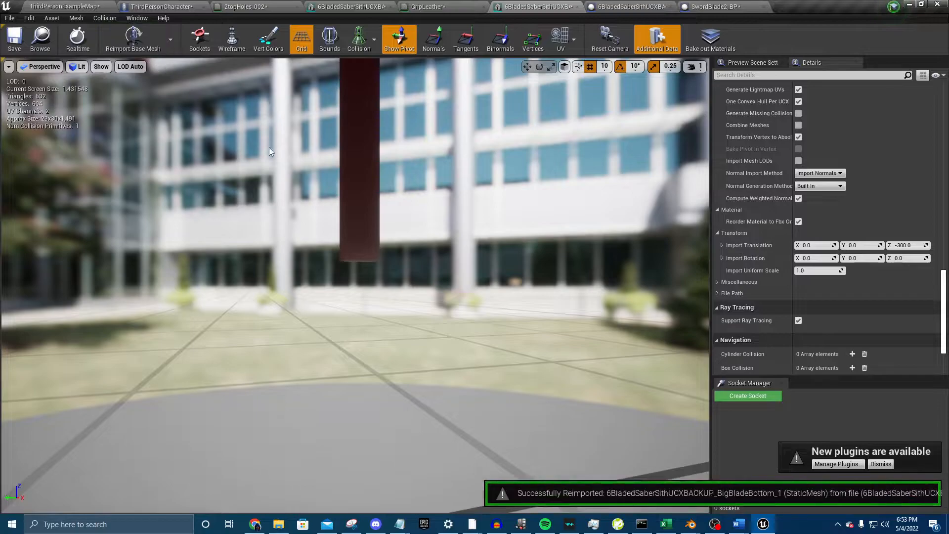
# - Set the blade mesh's import translation back to Z -100, reimport it and check the blade's height
pyautogui.click(913, 244)
pyautogui.write('-100')
pyautogui.press('Return')
pyautogui.click(117, 41)
pyautogui.click(119, 41)
pyautogui.moveTo(351, 229); pyautogui.dragTo(366, 249)
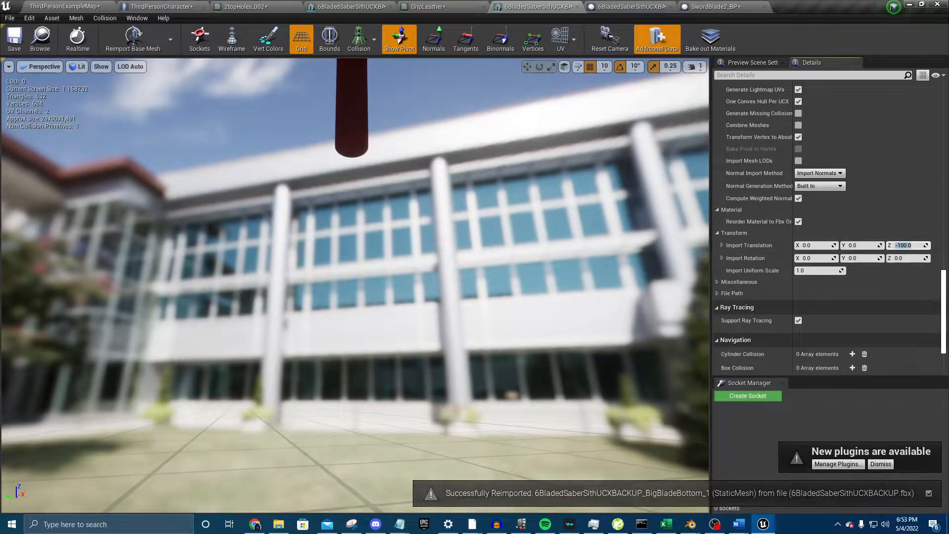
# - Set the blade mesh's import translation to Z -200, reimport it and check the blade's height
pyautogui.write('-200')
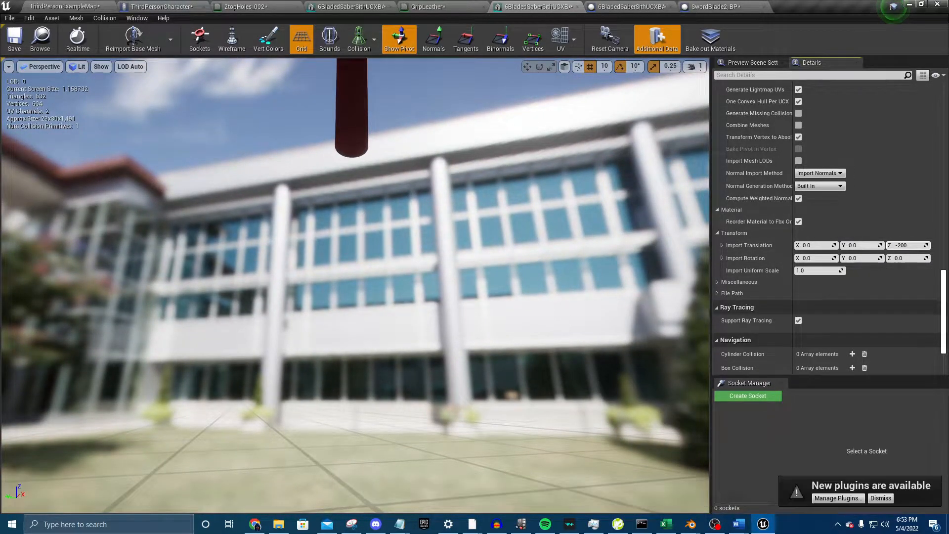
pyautogui.click(146, 51)
pyautogui.moveTo(390, 271); pyautogui.dragTo(379, 321, button='right')
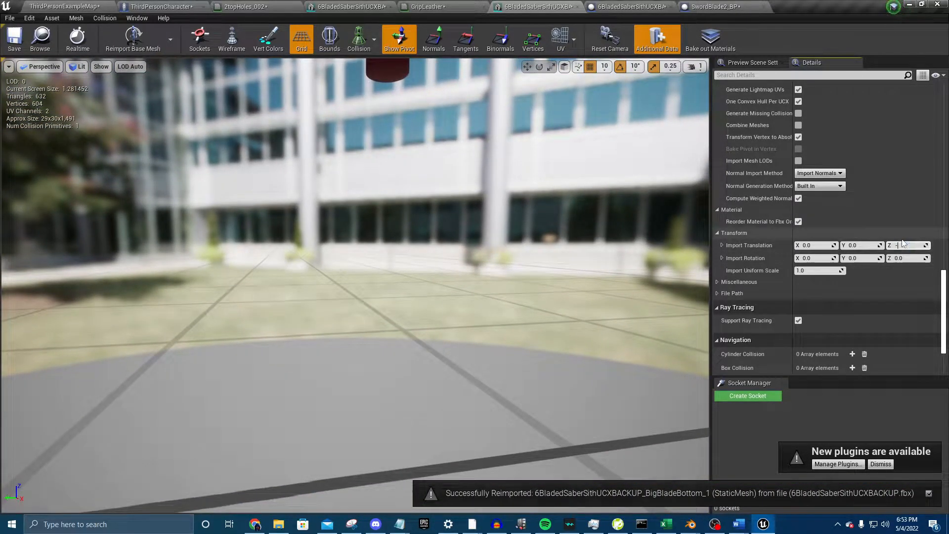
# - Set the blade mesh's import translation to Z -400, reimport it and check the blade's lower end
pyautogui.click(126, 47)
pyautogui.moveTo(387, 198); pyautogui.dragTo(388, 188)
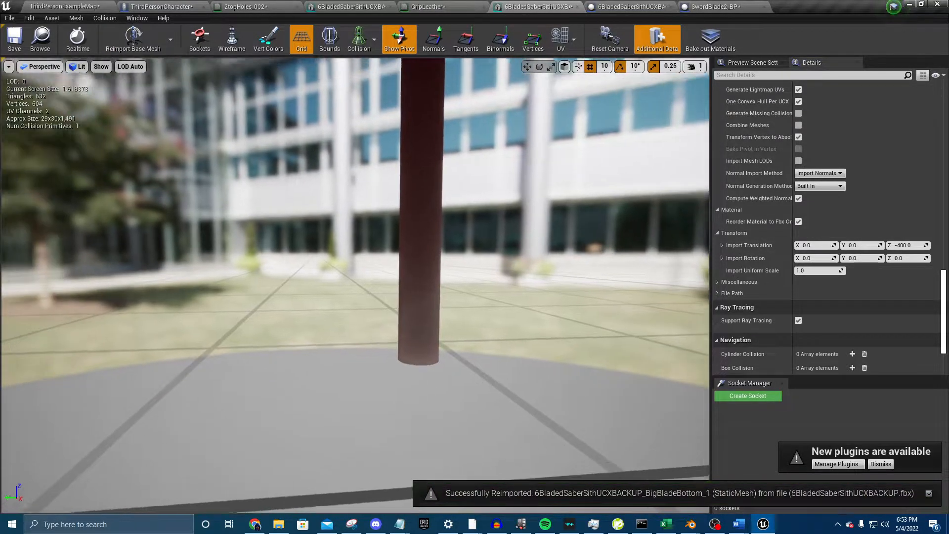
pyautogui.moveTo(554, 265); pyautogui.dragTo(599, 278, button='right')
# - Set the blade mesh's import translation to Z -350, reimport it and look along the blade from below
pyautogui.write('-350')
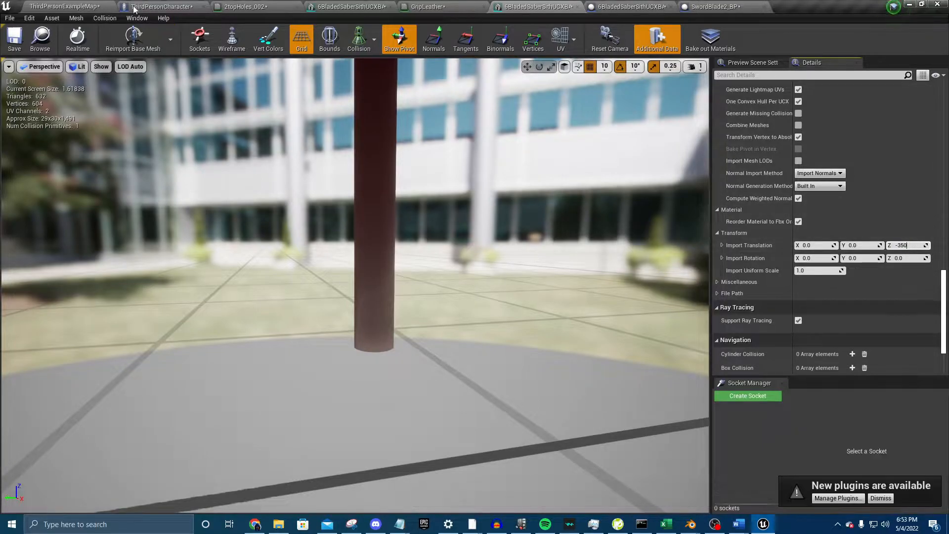
pyautogui.click(127, 40)
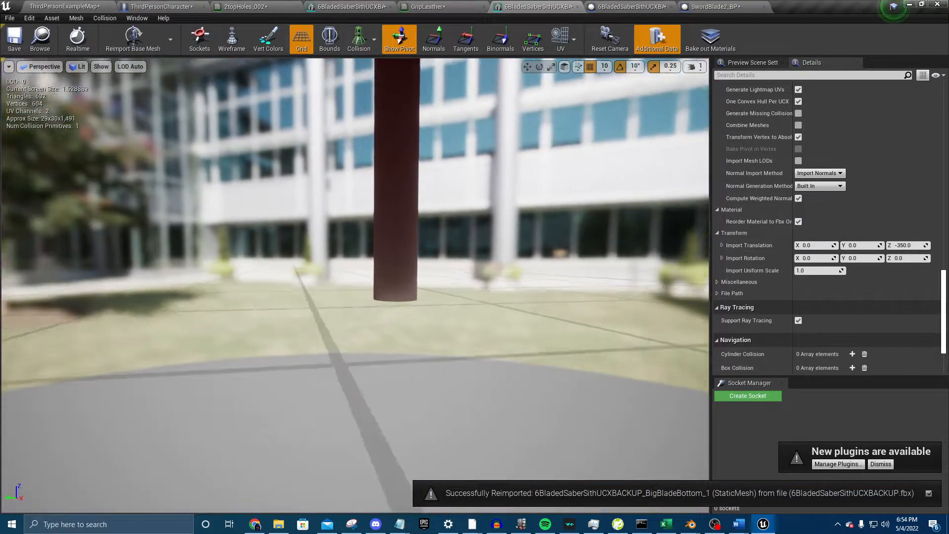
pyautogui.moveTo(356, 286); pyautogui.dragTo(358, 73, button='right')
pyautogui.press('w')
pyautogui.press('w')
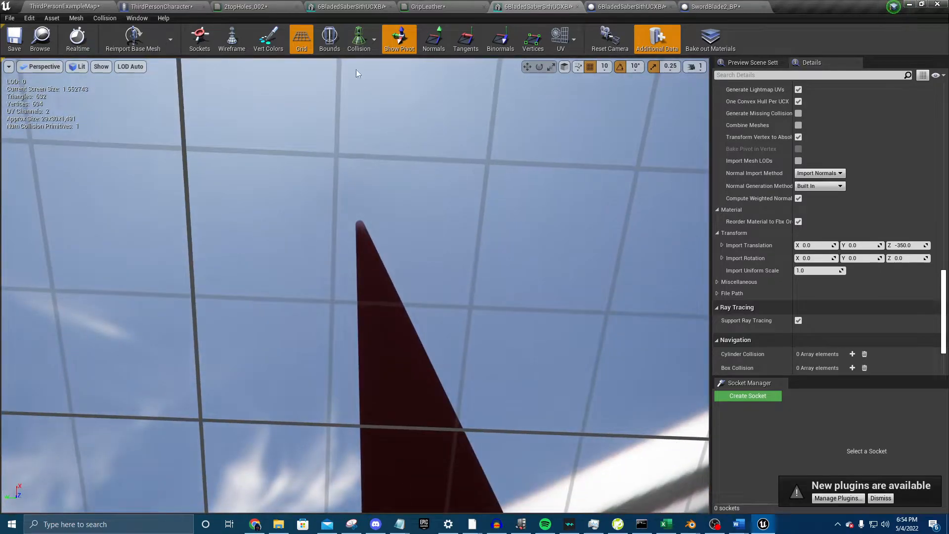
# - Go back to the ThirdPersonExampleMap level and show the project's top-level Content folder
pyautogui.click(168, 6)
pyautogui.click(92, 7)
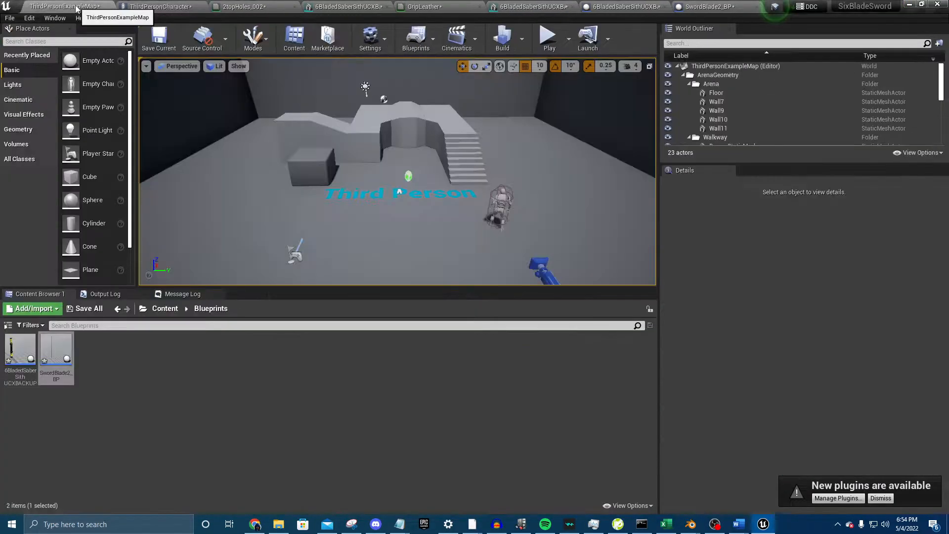
pyautogui.click(166, 308)
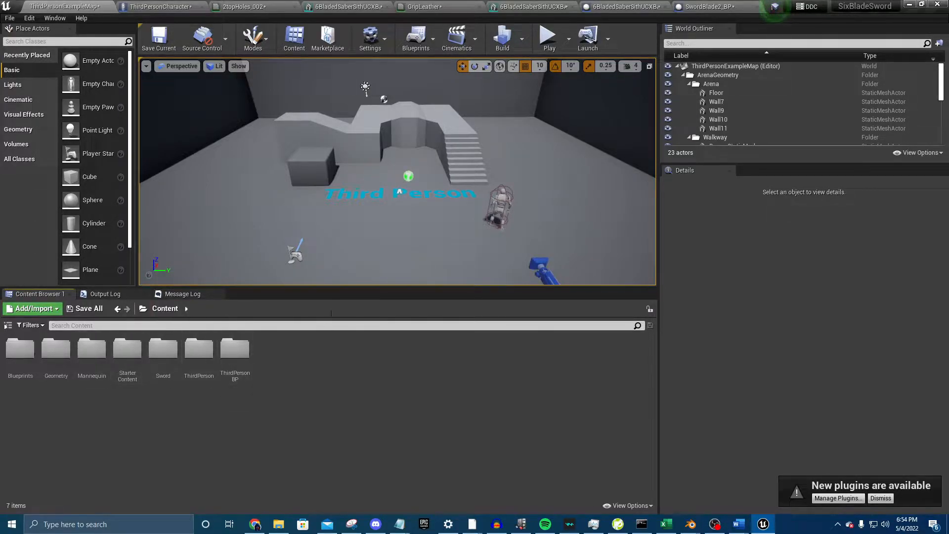
# - Examine the blade mesh's pivot axes at the grid origin from several angles and return to the ThirdPersonCharacter Blueprint
pyautogui.click(525, 9)
pyautogui.moveTo(355, 286); pyautogui.dragTo(197, 416, button='right')
pyautogui.moveTo(247, 291); pyautogui.dragTo(240, 292)
pyautogui.click(695, 67)
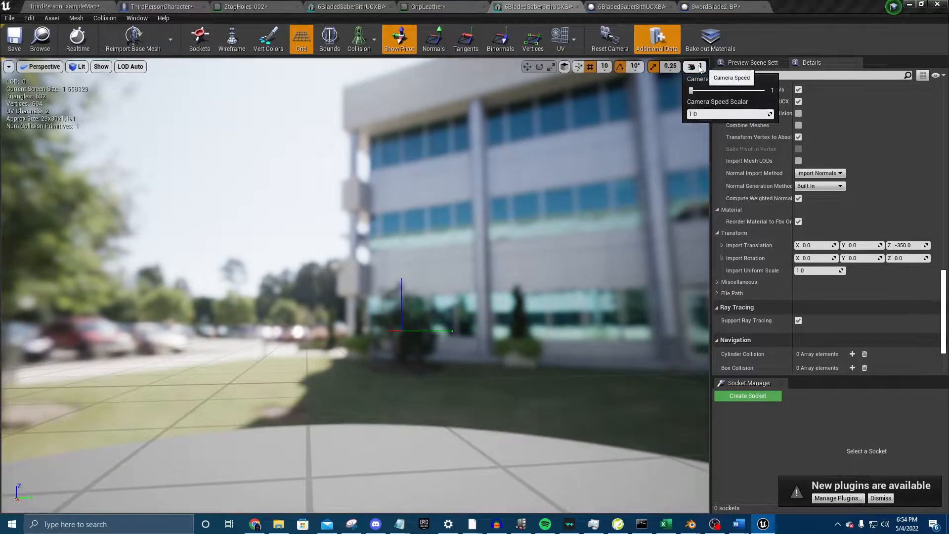
pyautogui.moveTo(692, 91); pyautogui.dragTo(703, 91)
pyautogui.moveTo(495, 207); pyautogui.dragTo(504, 291, button='right')
pyautogui.click(698, 67)
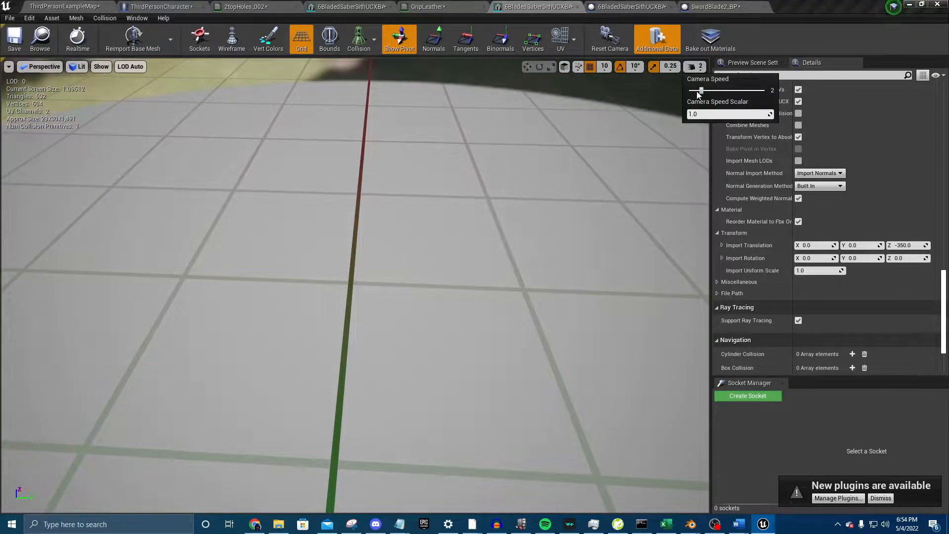
pyautogui.moveTo(595, 125); pyautogui.dragTo(425, 252, button='right')
pyautogui.moveTo(627, 129); pyautogui.dragTo(643, 212, button='right')
pyautogui.moveTo(643, 212); pyautogui.dragTo(682, 168, button='middle')
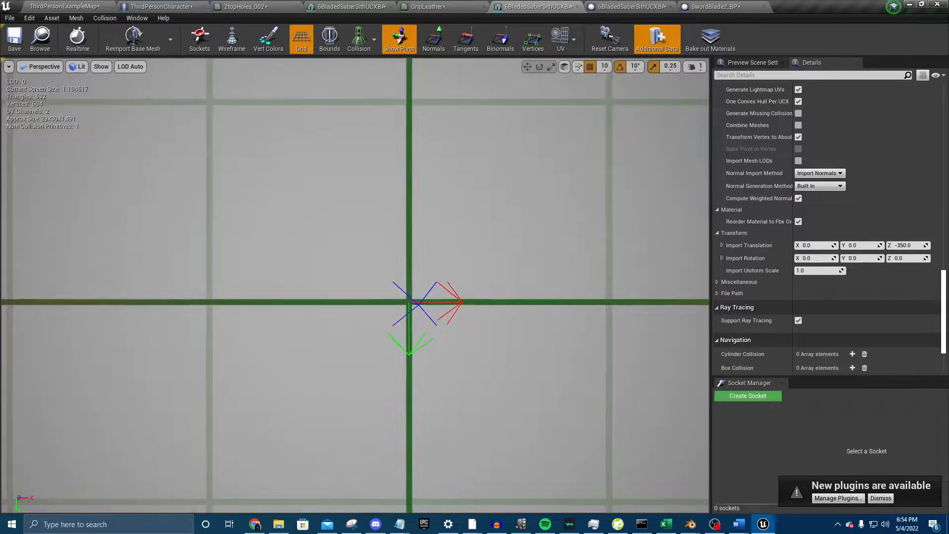
pyautogui.moveTo(655, 153); pyautogui.dragTo(695, 104, button='right')
pyautogui.moveTo(638, 132); pyautogui.dragTo(638, 163, button='right')
pyautogui.moveTo(355, 285); pyautogui.dragTo(292, 293, button='right')
pyautogui.moveTo(554, 310); pyautogui.dragTo(568, 311)
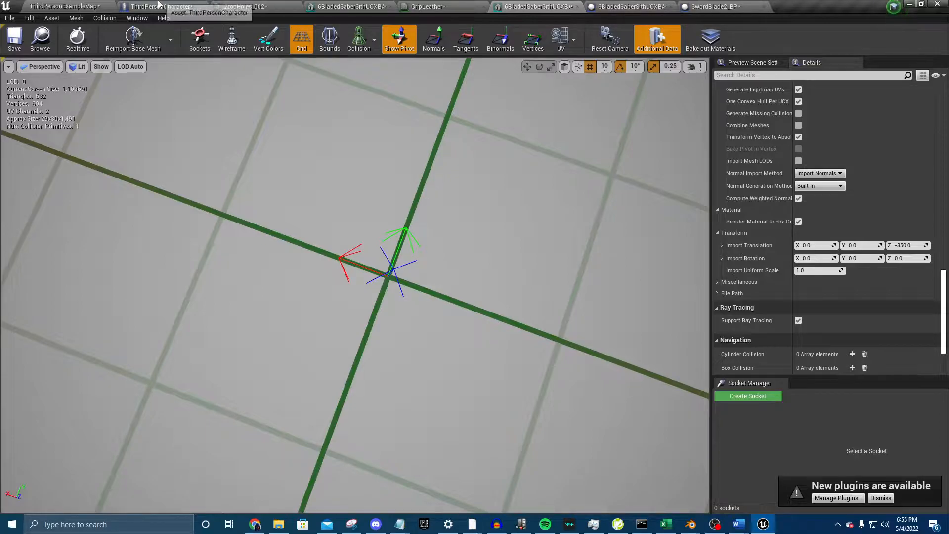
pyautogui.click(160, 6)
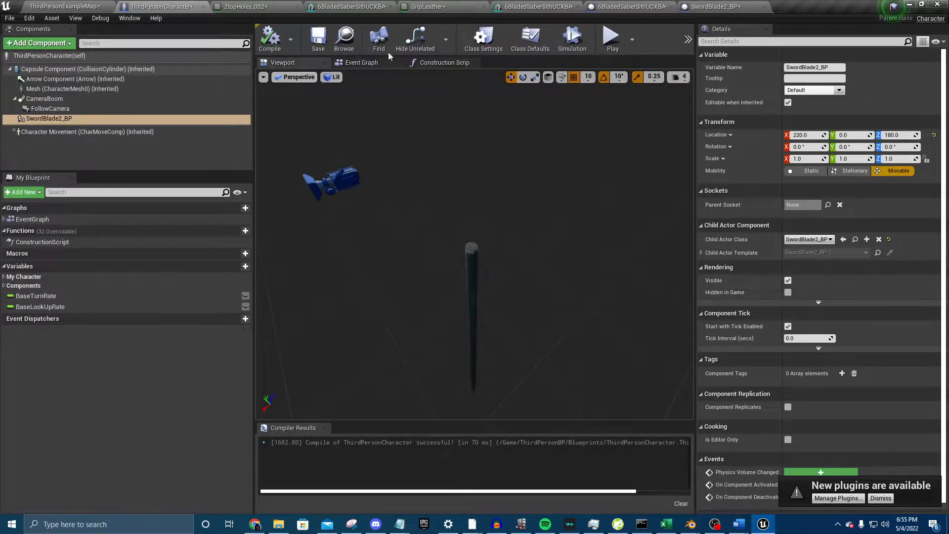
# - Open the SwordHandle mesh from the Sword/DualSidedSaber folder and examine the handle's shape and surface from several angles
pyautogui.click(58, 9)
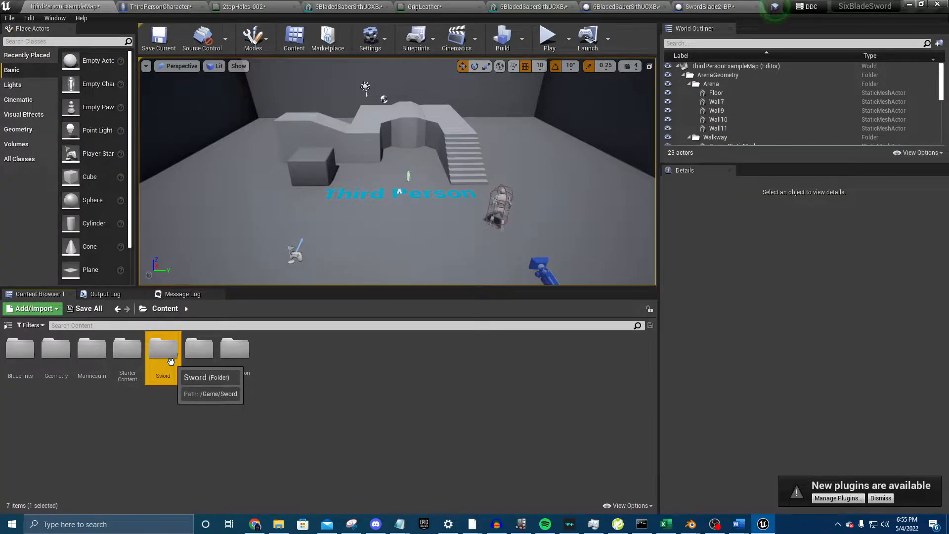
pyautogui.doubleClick(171, 362)
pyautogui.doubleClick(20, 349)
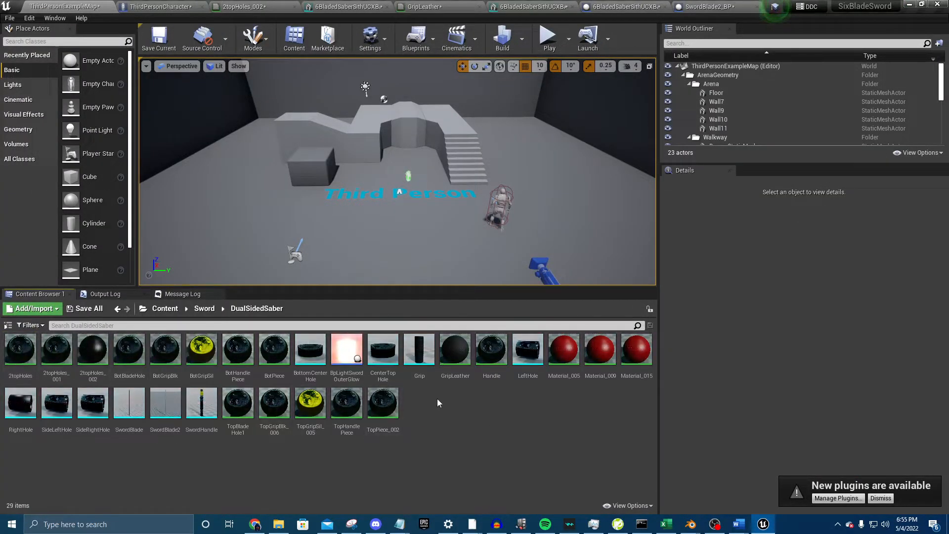
pyautogui.doubleClick(202, 403)
pyautogui.moveTo(390, 216); pyautogui.dragTo(223, 186, button='right')
pyautogui.press('w')
pyautogui.press('s')
pyautogui.press('w')
pyautogui.press('s')
pyautogui.press('d')
pyautogui.press('w')
pyautogui.press('d')
pyautogui.press('s')
pyautogui.moveTo(387, 233); pyautogui.dragTo(376, 269, button='right')
pyautogui.moveTo(385, 208); pyautogui.dragTo(370, 239)
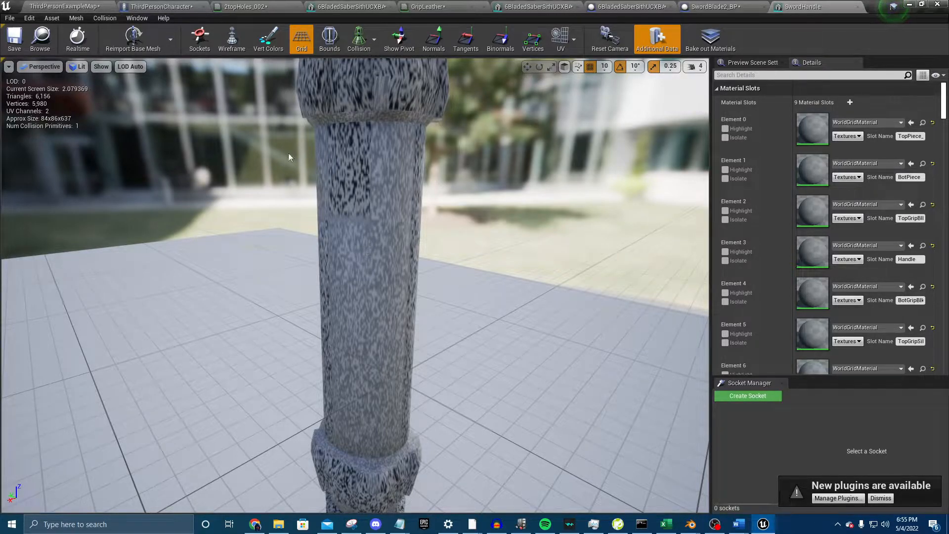
# - Open the BottomCenterHole mesh from the DualSidedSaber folder, set the camera speed to 1 and examine the ring from above and the side
pyautogui.click(64, 6)
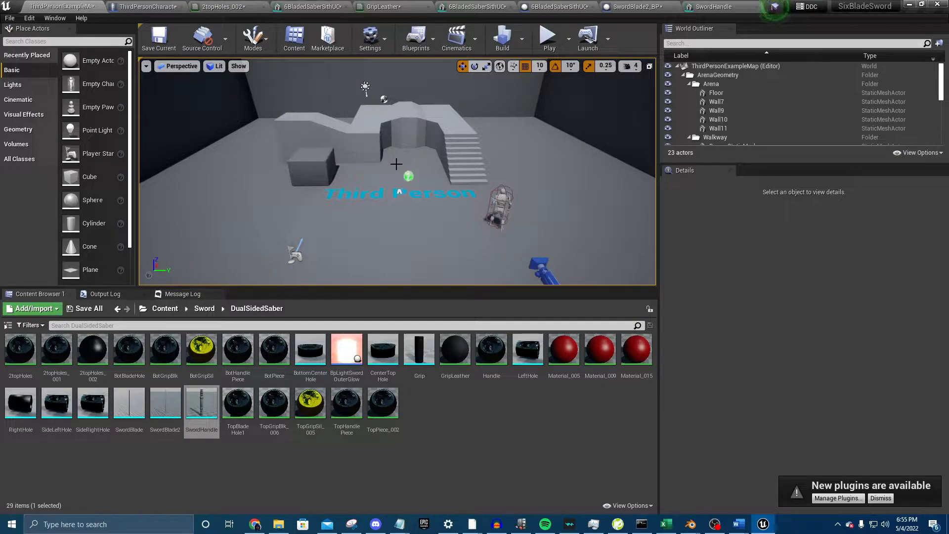
pyautogui.moveTo(404, 214); pyautogui.dragTo(442, 200, button='right')
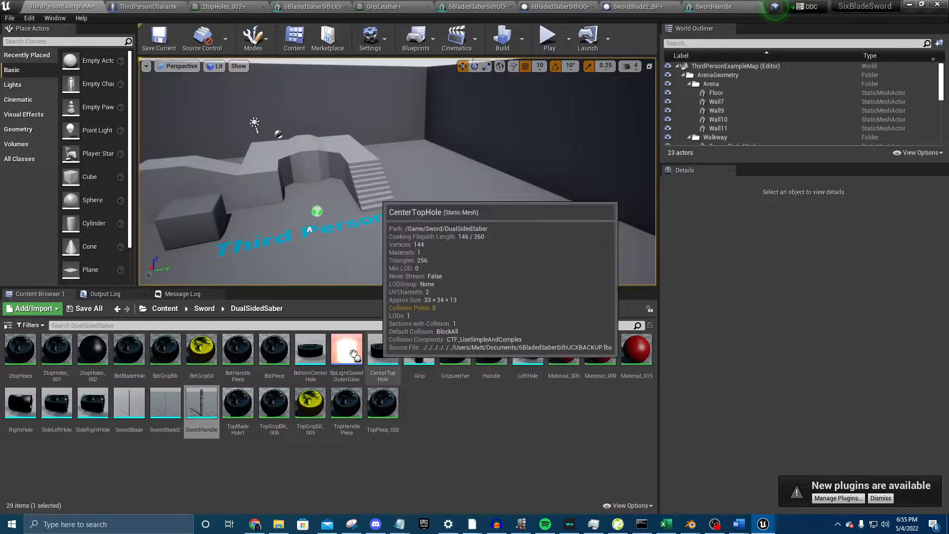
pyautogui.doubleClick(310, 350)
pyautogui.moveTo(346, 282)
pyautogui.mouseDown(button='right')
pyautogui.moveTo(342, 252)
pyautogui.moveTo(357, 301)
pyautogui.moveTo(344, 292)
pyautogui.moveTo(348, 370)
pyautogui.moveTo(345, 292)
pyautogui.mouseUp(button='right')
pyautogui.press('w')
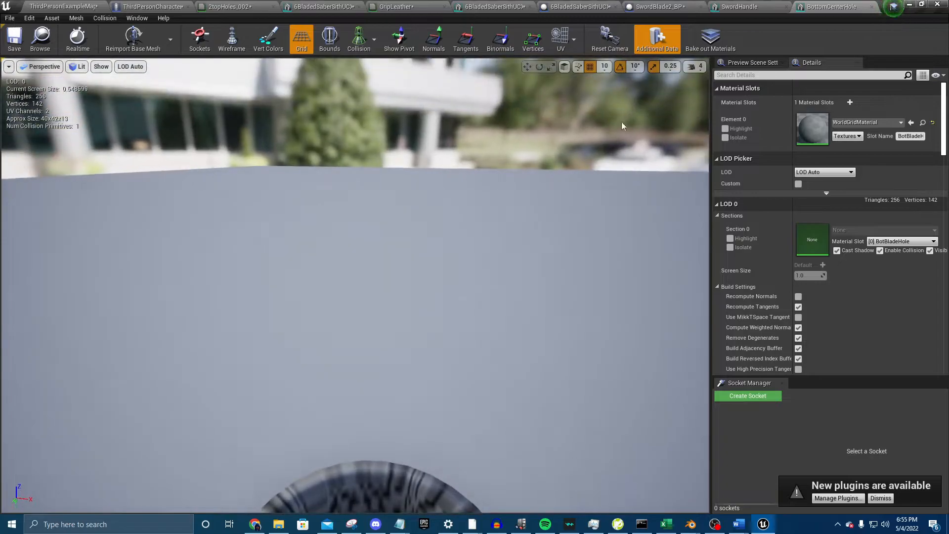
pyautogui.click(692, 67)
pyautogui.moveTo(512, 181); pyautogui.dragTo(512, 277, button='right')
pyautogui.press('w')
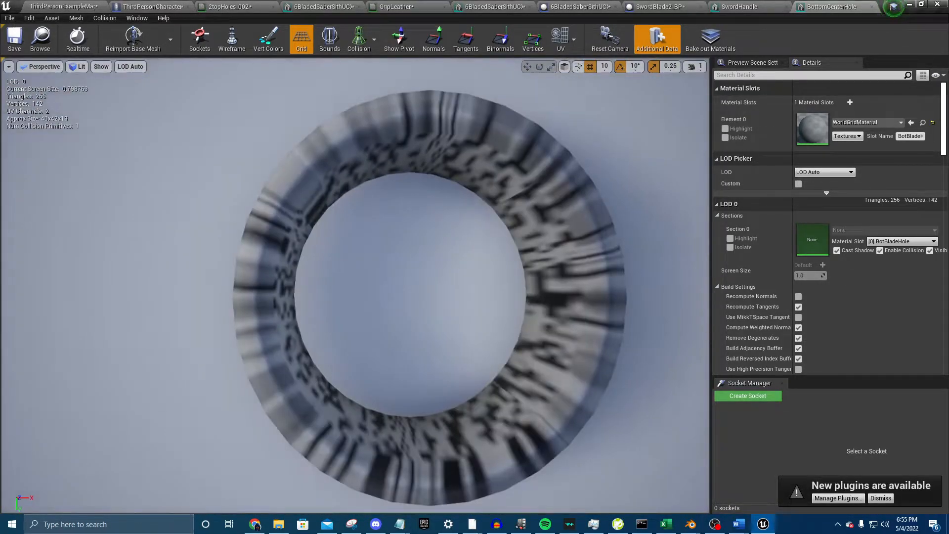
pyautogui.press('d')
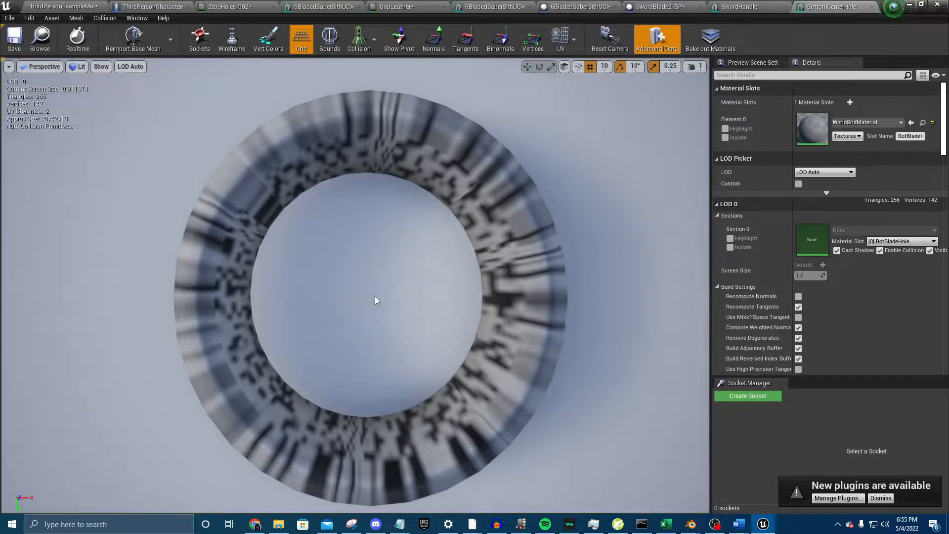
pyautogui.moveTo(375, 297); pyautogui.dragTo(401, 167, button='right')
pyautogui.press('s')
pyautogui.press('a')
pyautogui.press('w')
pyautogui.press('d')
pyautogui.press('w')
pyautogui.press('s')
pyautogui.moveTo(525, 194); pyautogui.dragTo(497, 206, button='right')
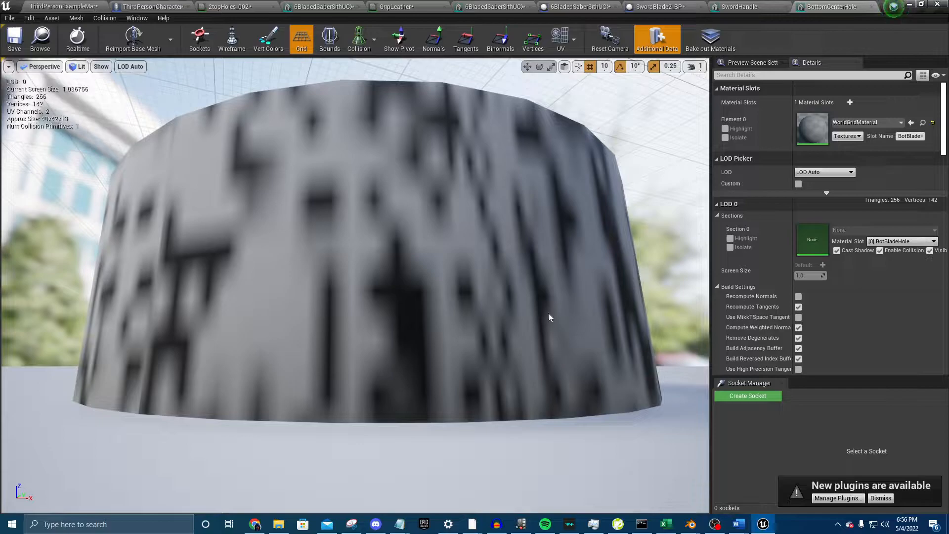
# - Open the SideRightHole mesh, reduce its camera speed and look through the hole up close
pyautogui.click(68, 9)
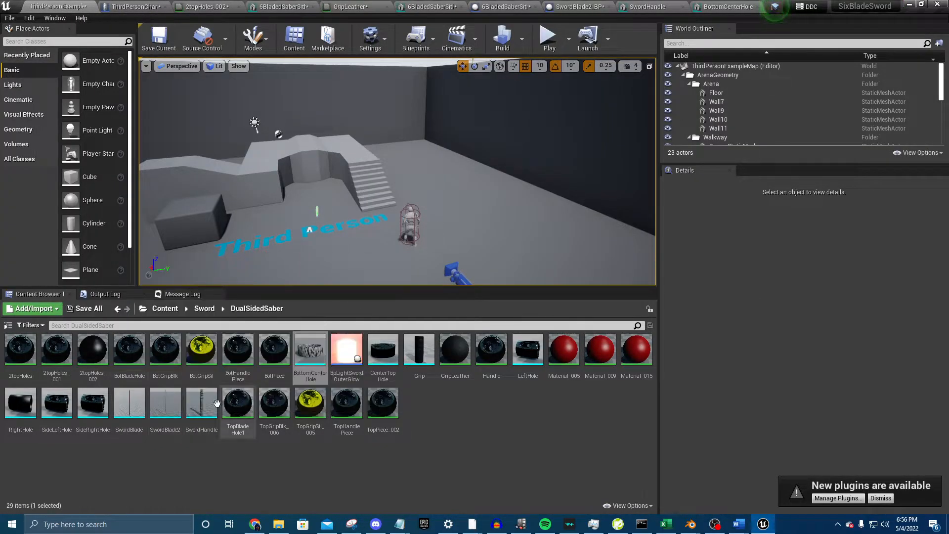
pyautogui.doubleClick(92, 403)
pyautogui.moveTo(430, 188)
pyautogui.mouseDown(button='right')
pyautogui.moveTo(445, 223)
pyautogui.moveTo(297, 163)
pyautogui.moveTo(445, 195)
pyautogui.moveTo(430, 188)
pyautogui.mouseUp(button='right')
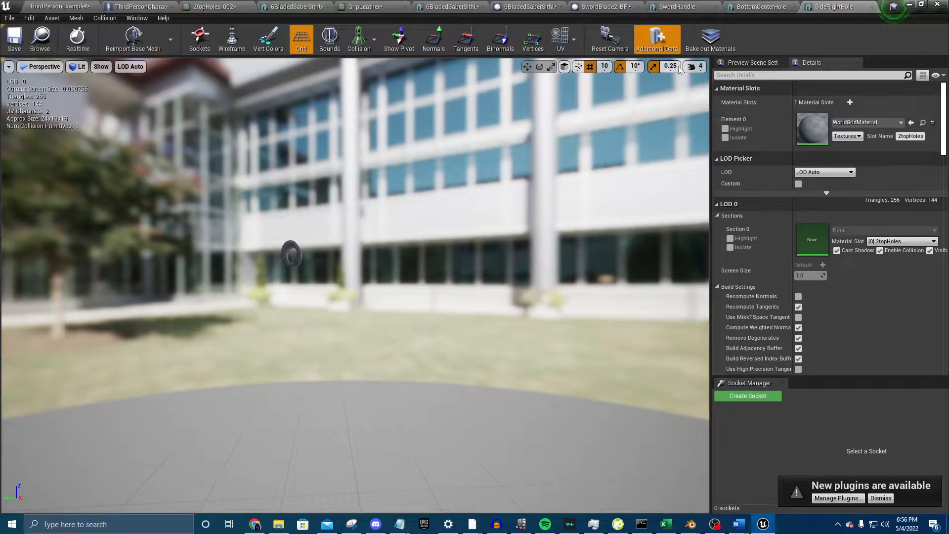
pyautogui.click(697, 67)
pyautogui.moveTo(631, 108); pyautogui.dragTo(630, 108)
pyautogui.moveTo(630, 108); pyautogui.dragTo(631, 108, button='right')
pyautogui.moveTo(414, 268); pyautogui.dragTo(414, 268)
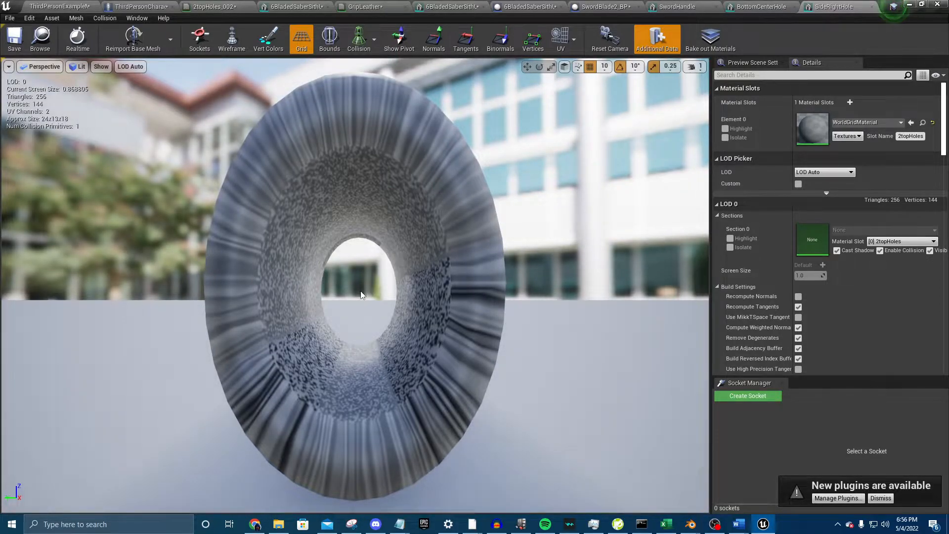
# - Open the Grip mesh from the DualSidedSaber folder and assign the GripLeather material to its Element 0 slot
pyautogui.click(57, 7)
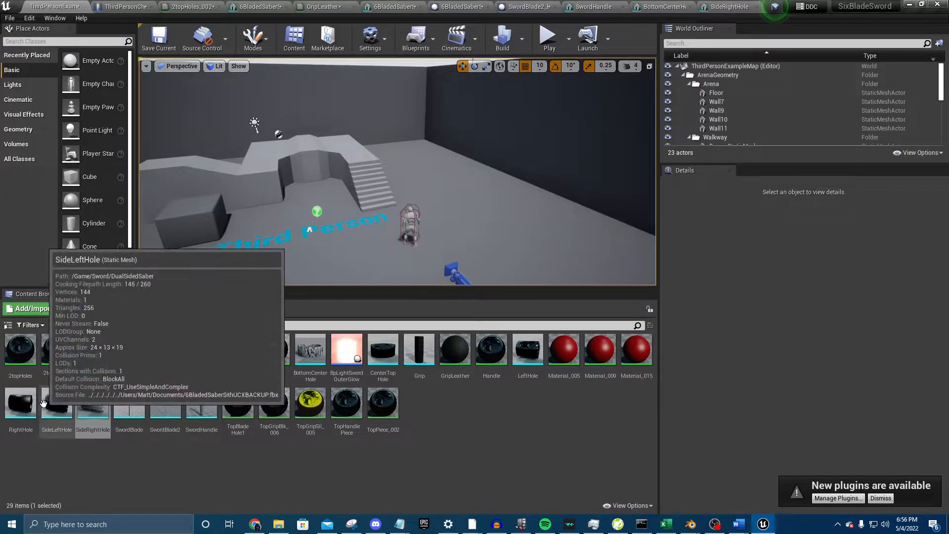
pyautogui.doubleClick(411, 348)
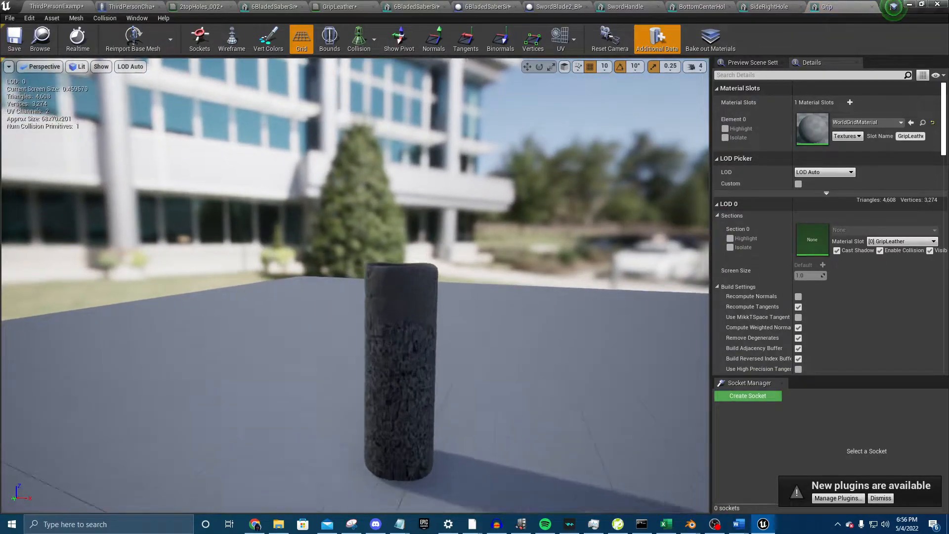
pyautogui.moveTo(395, 296)
pyautogui.mouseDown(button='right')
pyautogui.moveTo(425, 400)
pyautogui.moveTo(395, 327)
pyautogui.moveTo(426, 396)
pyautogui.moveTo(412, 297)
pyautogui.mouseUp(button='right')
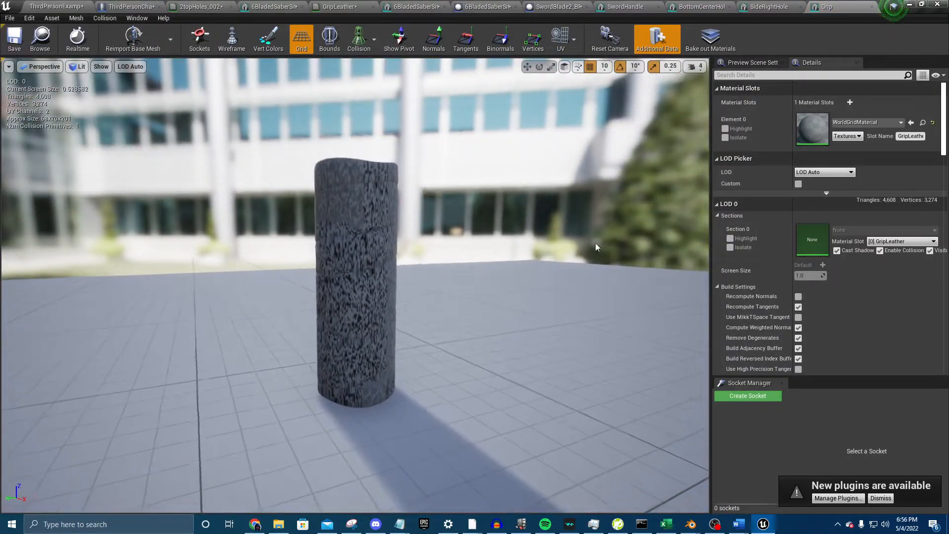
pyautogui.click(864, 121)
pyautogui.scroll(-2, 843, 277)
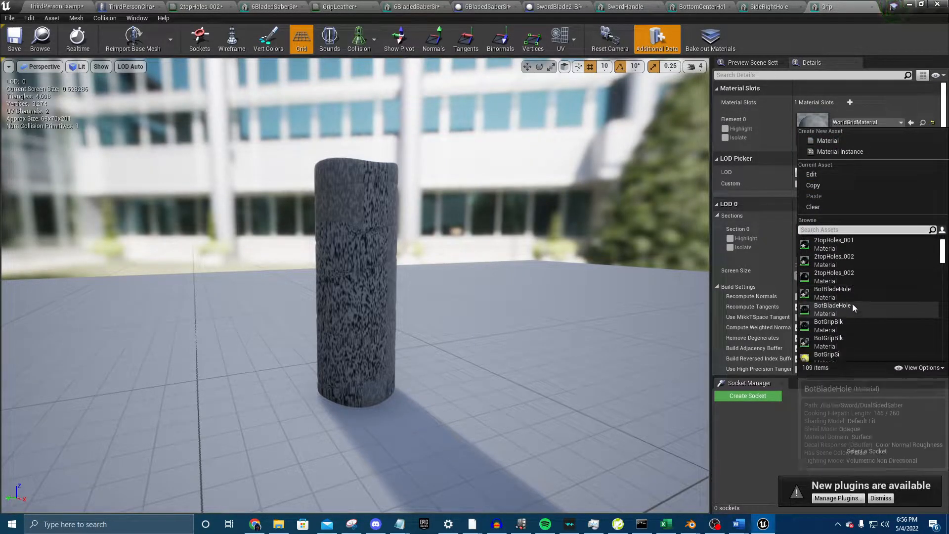
pyautogui.scroll(-1, 852, 303)
pyautogui.write('lea')
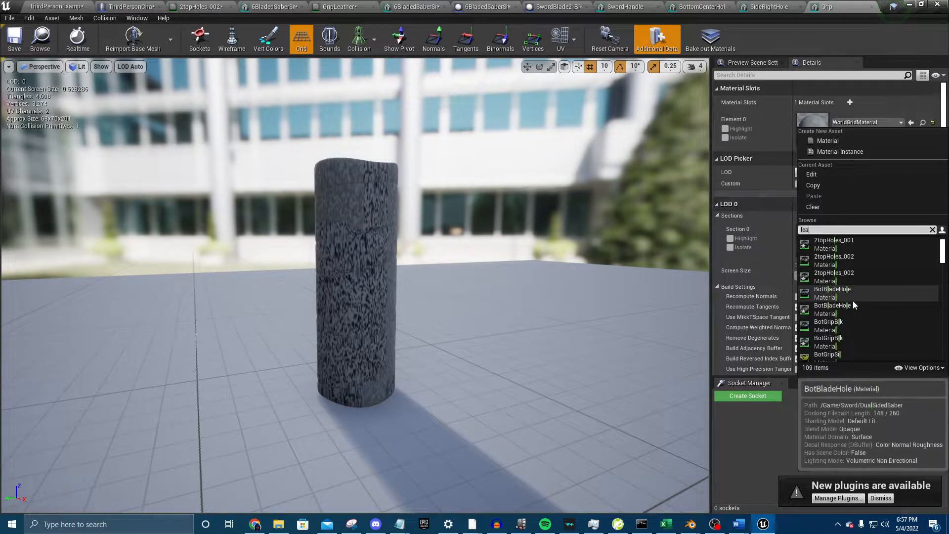
pyautogui.click(835, 248)
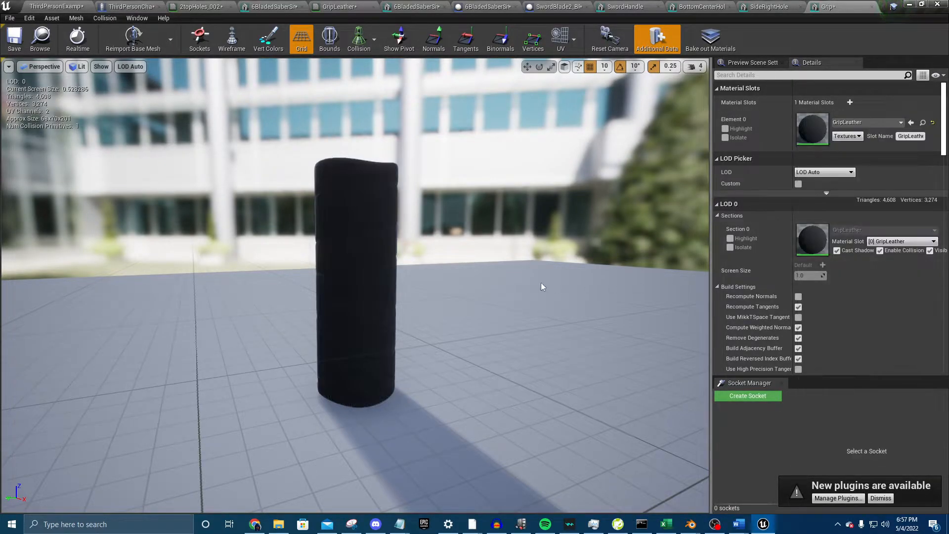
# - Examine the leather wrapping on the Grip mesh from several sides and distances
pyautogui.scroll(5, 553, 283)
pyautogui.moveTo(554, 284); pyautogui.dragTo(667, 262, button='right')
pyautogui.press('w')
pyautogui.moveTo(593, 241); pyautogui.dragTo(658, 242, button='right')
pyautogui.moveTo(548, 277); pyautogui.dragTo(569, 292, button='right')
pyautogui.press('s')
pyautogui.moveTo(366, 249); pyautogui.dragTo(369, 224, button='right')
pyautogui.press('w')
pyautogui.press('s')
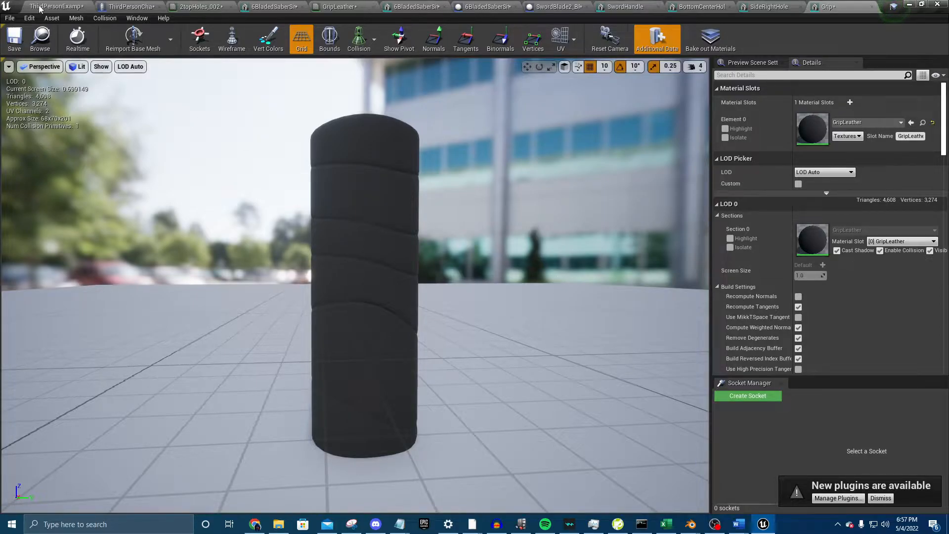
# - Return to the ThirdPersonCharacter Blueprint and attach the SwordBlade2_BP component to the character's Mesh
pyautogui.click(56, 6)
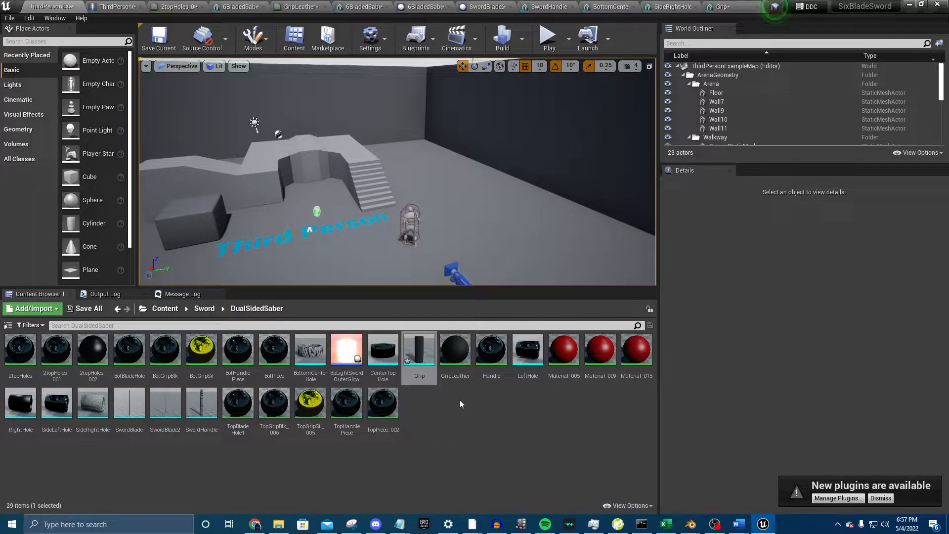
pyautogui.click(118, 7)
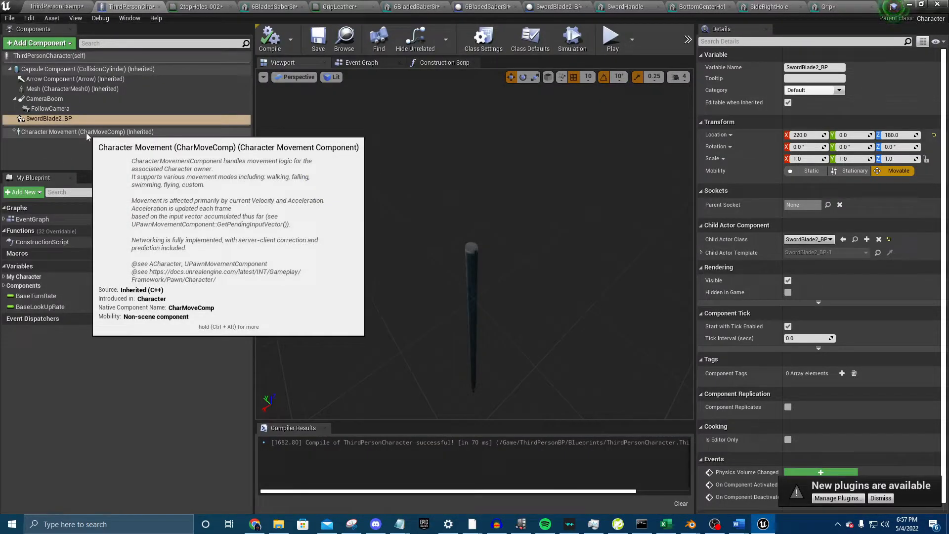
pyautogui.moveTo(395, 222); pyautogui.dragTo(297, 198, button='right')
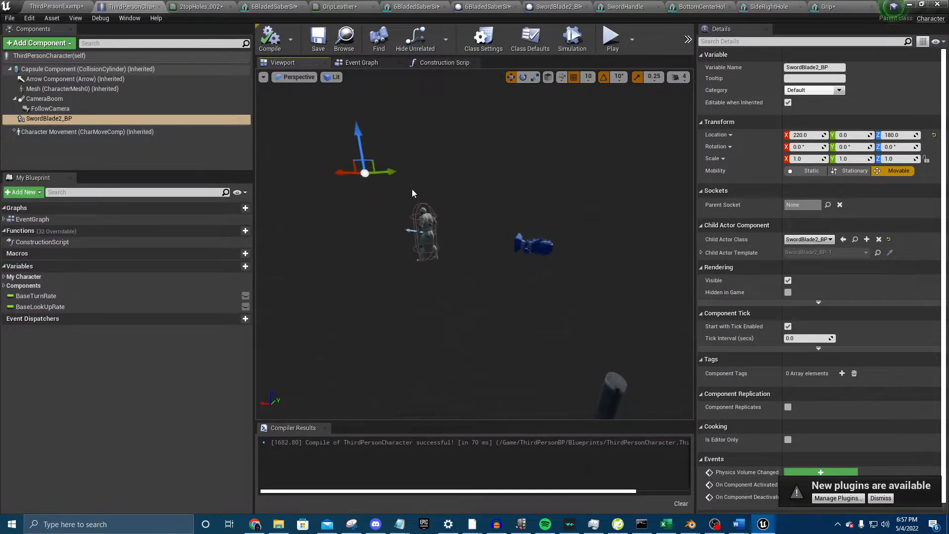
pyautogui.click(97, 132)
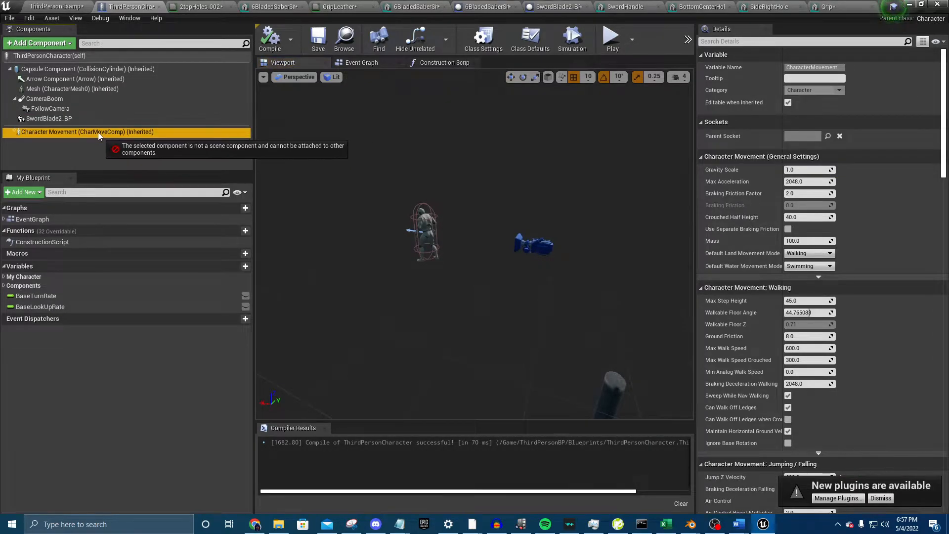
pyautogui.click(58, 119)
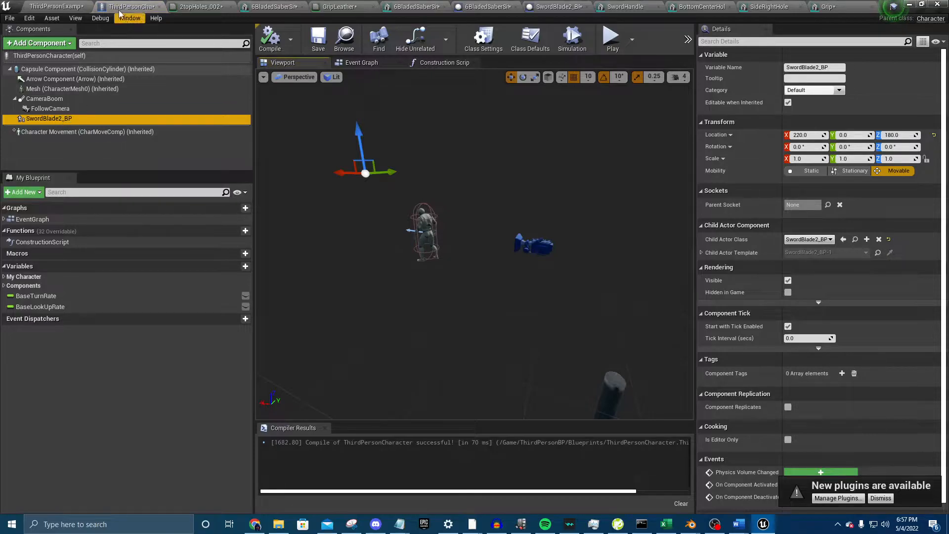
pyautogui.moveTo(65, 119); pyautogui.dragTo(63, 90)
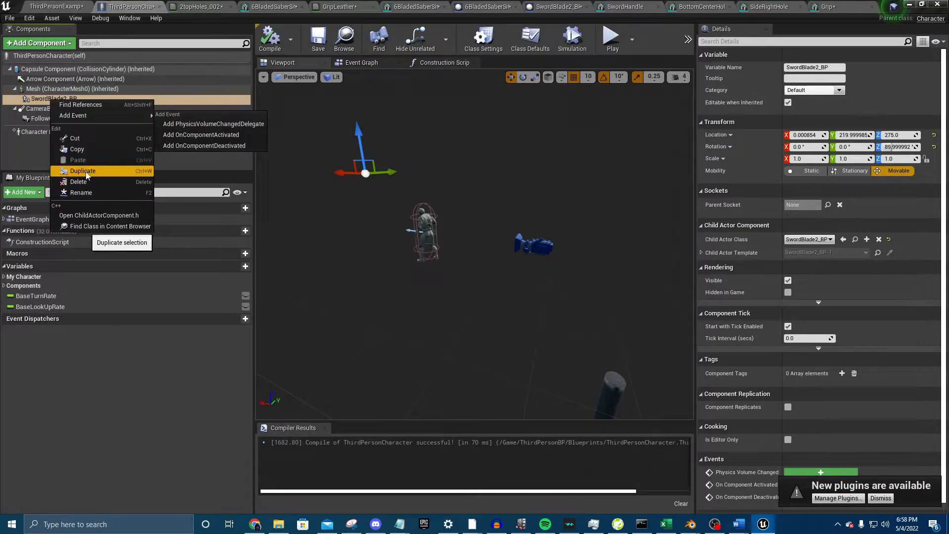
# - Duplicate the SwordBlade2_BP component and name the copy Handle
pyautogui.click(83, 171)
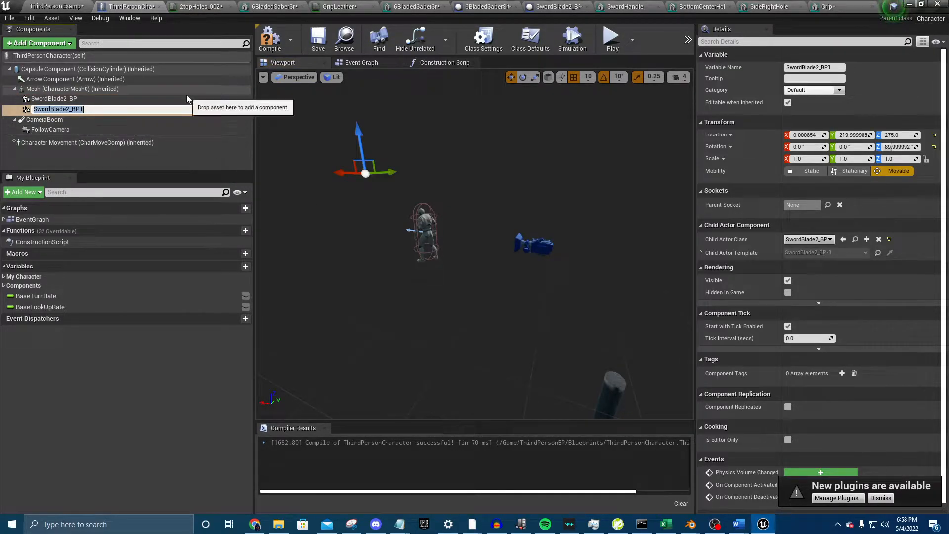
pyautogui.write('Handle')
pyautogui.press('Return')
# - Parent the Handle component to the character's Mesh and nest SwordBlade2_BP under Handle
pyautogui.moveTo(108, 110); pyautogui.dragTo(99, 96)
pyautogui.hotkey('ctrl', 'z')
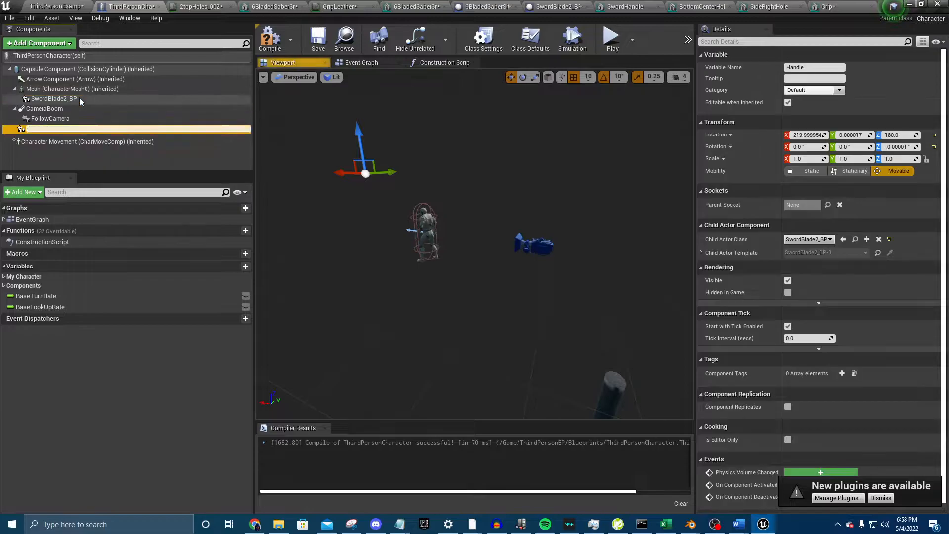
pyautogui.click(89, 129)
pyautogui.click(97, 117)
pyautogui.moveTo(54, 98)
pyautogui.mouseDown()
pyautogui.moveTo(68, 129)
pyautogui.moveTo(50, 96)
pyautogui.mouseUp()
pyautogui.moveTo(373, 163); pyautogui.dragTo(258, 153, button='right')
# - Duplicate SwordBlade2_BP, name the copy Hole and keep it as a child of Handle
pyautogui.rightClick(76, 109)
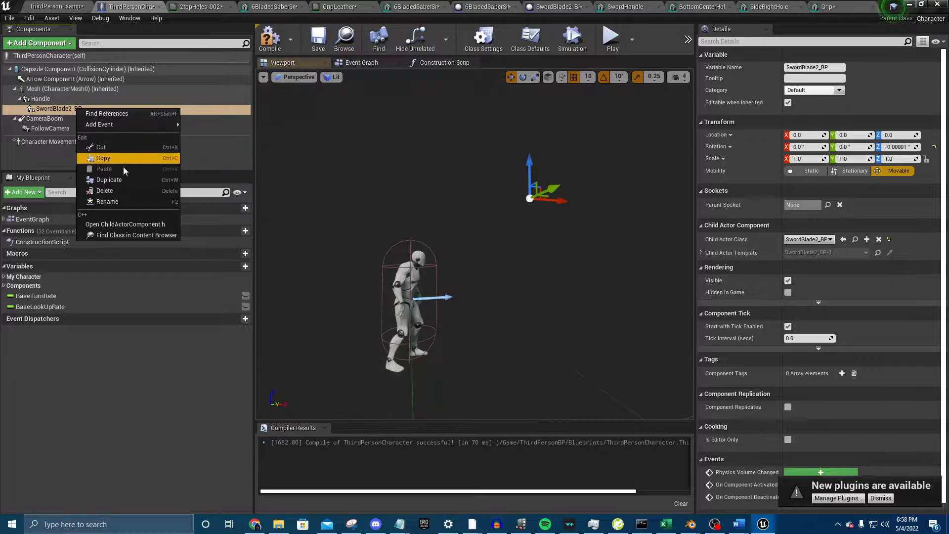
pyautogui.click(118, 180)
pyautogui.write('Hole')
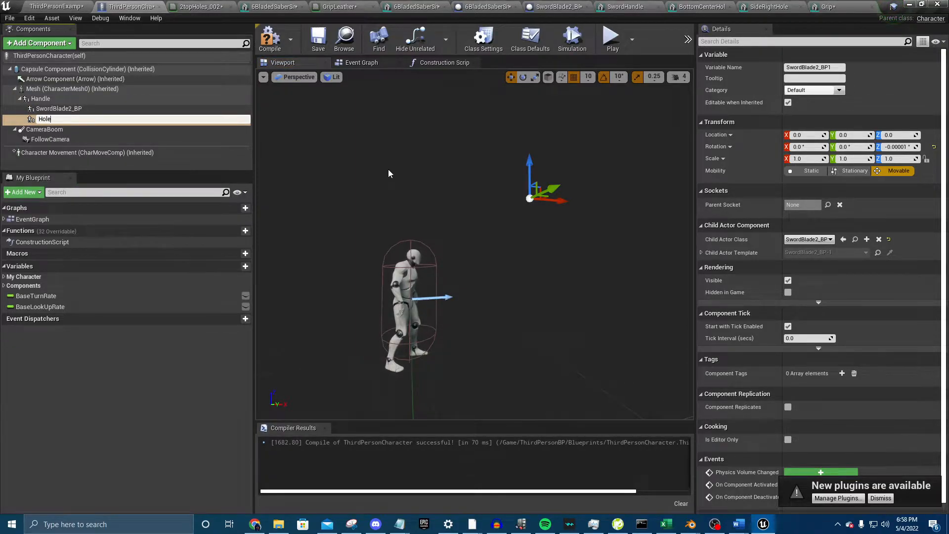
pyautogui.press('Return')
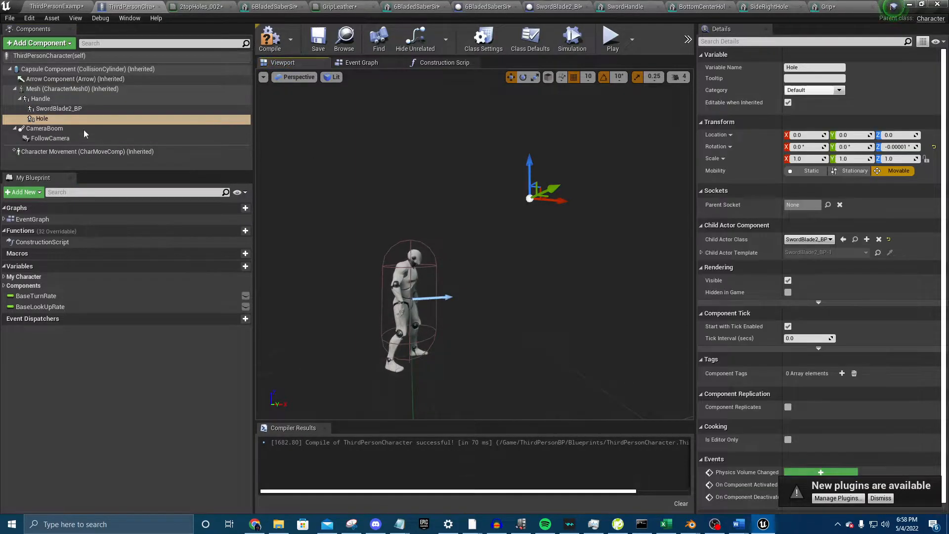
pyautogui.moveTo(42, 118); pyautogui.dragTo(48, 105)
pyautogui.moveTo(32, 138); pyautogui.dragTo(45, 101)
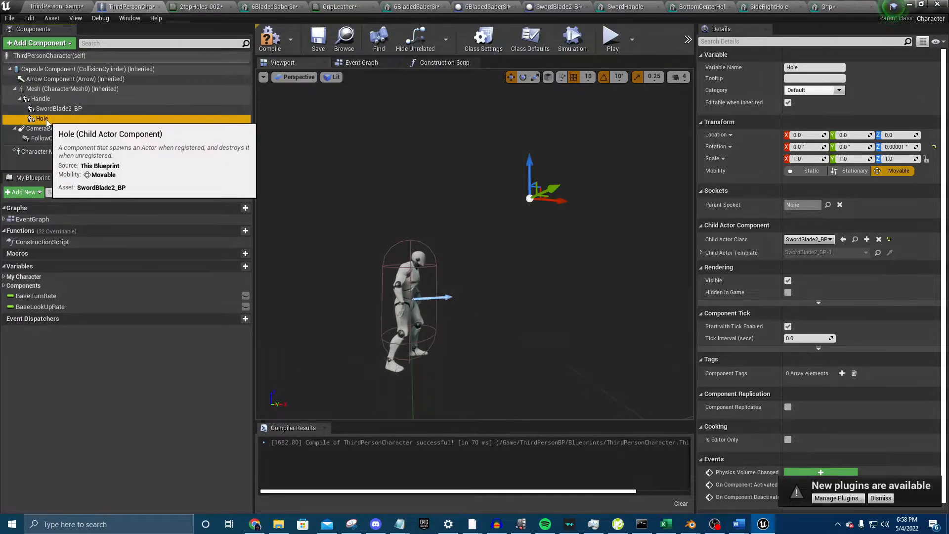
# - Move the Hole component away from Handle to about X 670, Z 150
pyautogui.moveTo(525, 167); pyautogui.dragTo(523, 190)
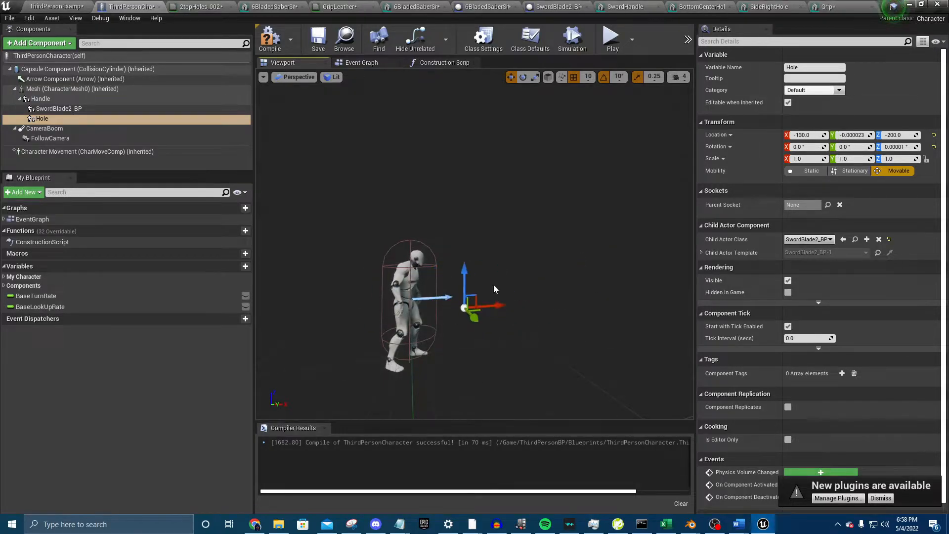
pyautogui.scroll(-4, 525, 213)
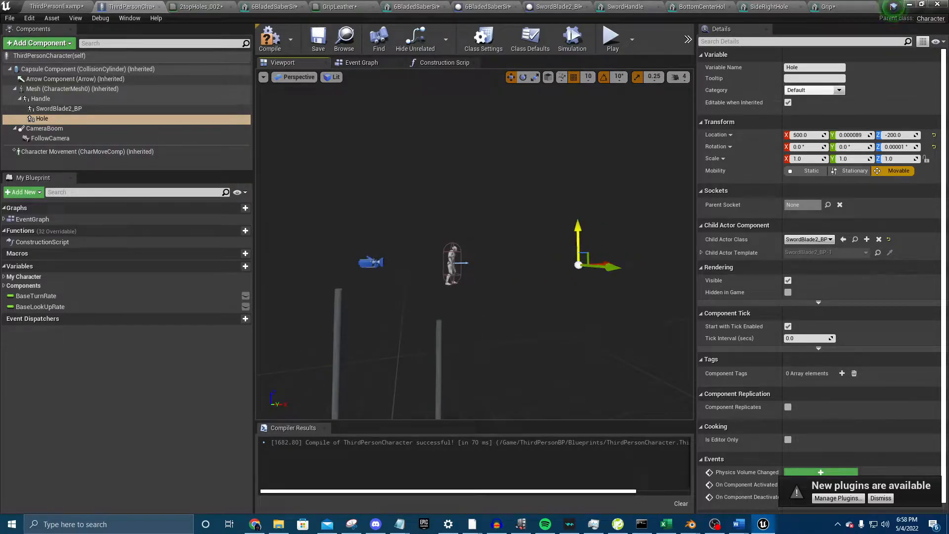
pyautogui.moveTo(577, 153); pyautogui.dragTo(574, 178)
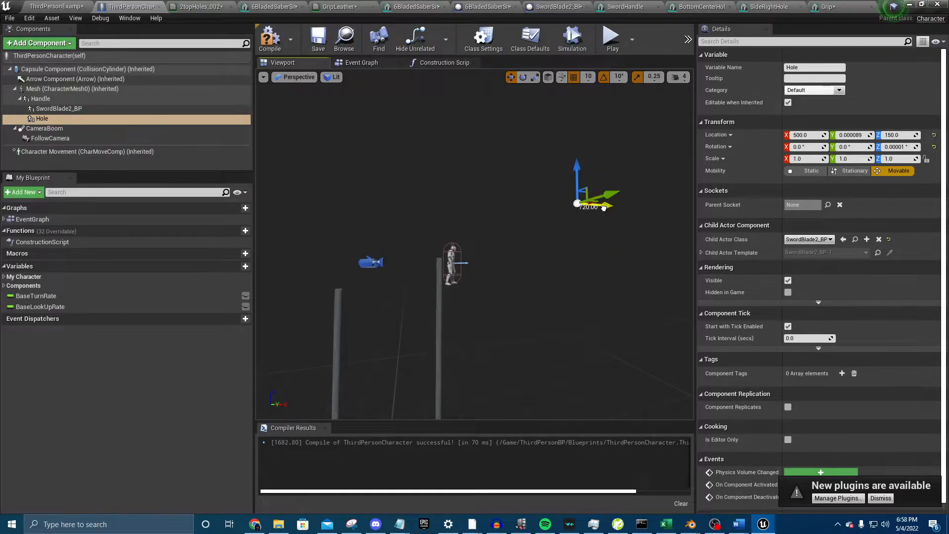
pyautogui.moveTo(603, 208); pyautogui.dragTo(627, 207)
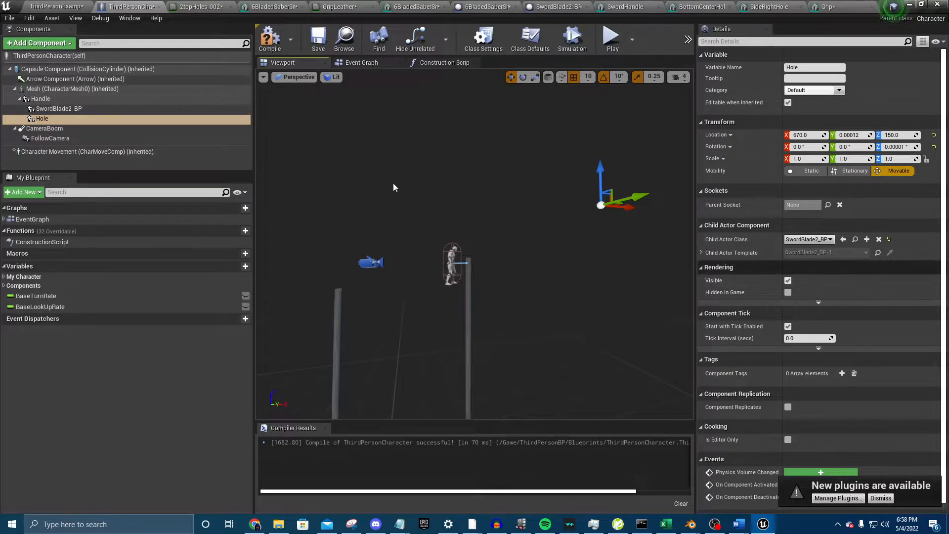
# - Open the SK_Mannequin skeletal mesh assigned to the character's Mesh component
pyautogui.click(40, 101)
pyautogui.click(44, 89)
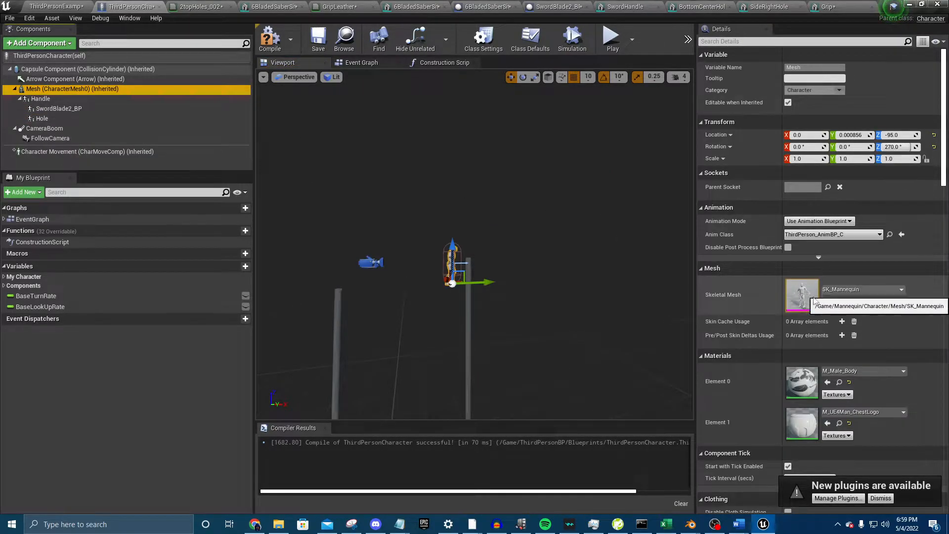
pyautogui.doubleClick(814, 297)
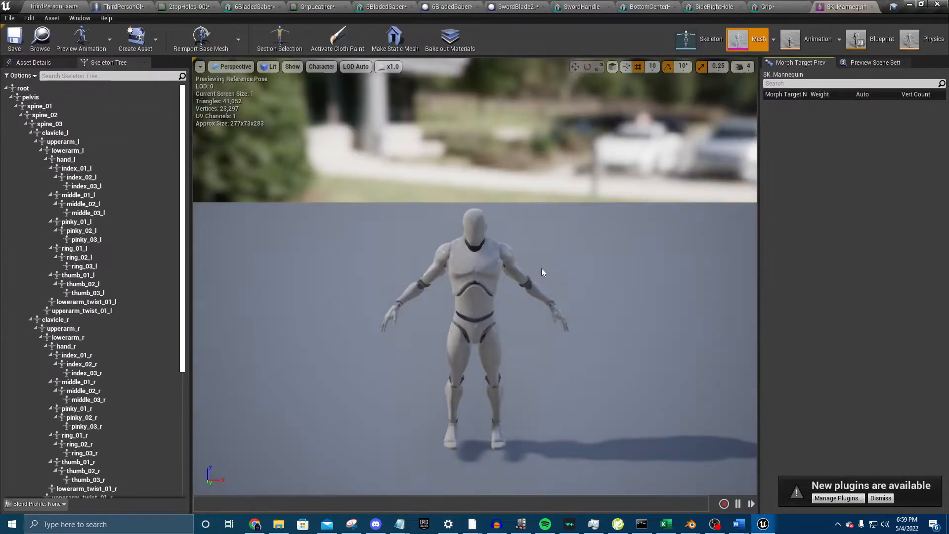
# - Add a socket to the hand_r bone in the mannequin's skeleton tree
pyautogui.moveTo(407, 289); pyautogui.dragTo(549, 282, button='right')
pyautogui.moveTo(381, 292); pyautogui.dragTo(407, 289)
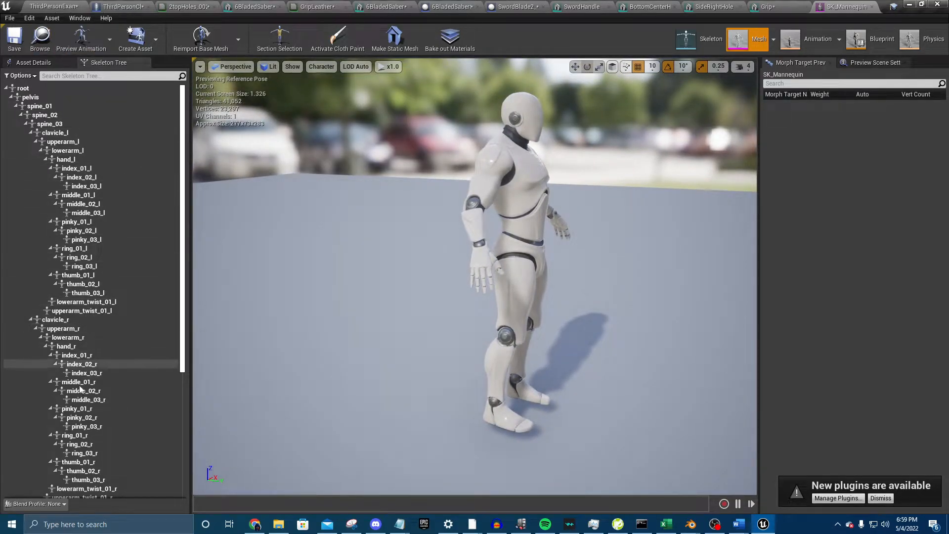
pyautogui.click(45, 346)
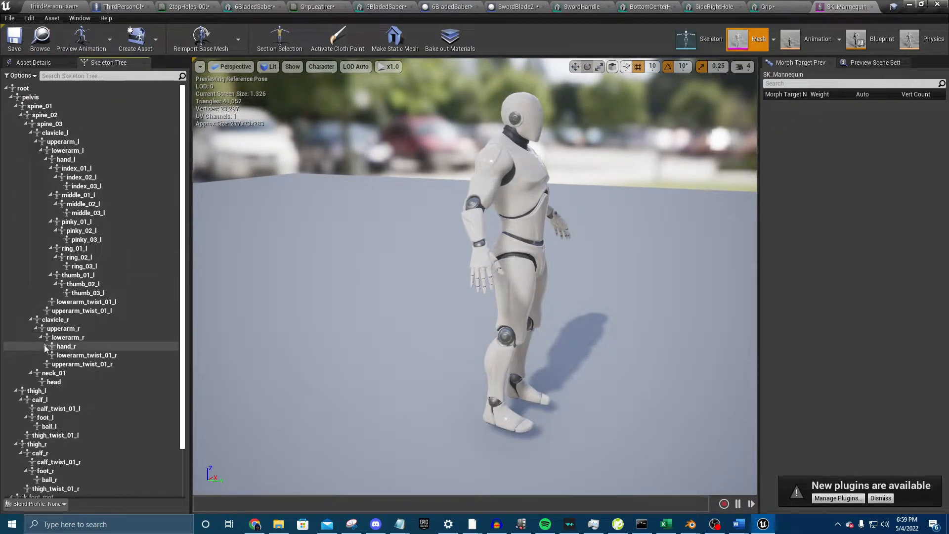
pyautogui.click(45, 347)
pyautogui.rightClick(69, 349)
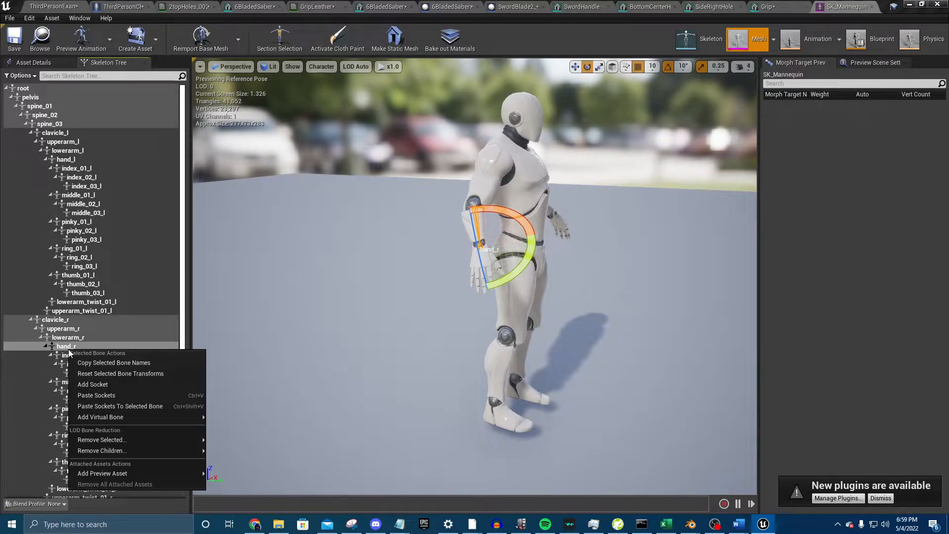
pyautogui.click(114, 385)
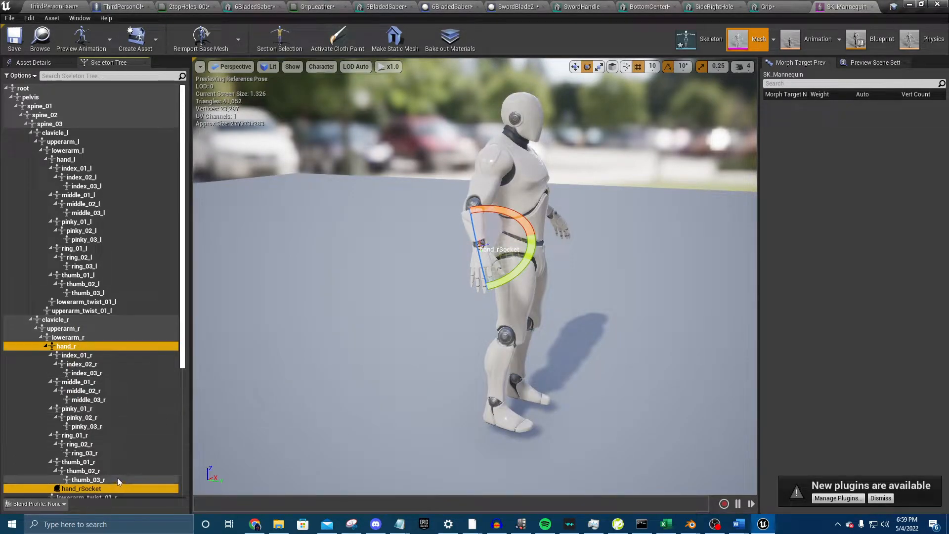
# - Rename the new socket under hand_r as Weapon Handle
pyautogui.scroll(-1, 117, 445)
pyautogui.scroll(-2, 117, 425)
pyautogui.doubleClick(100, 441)
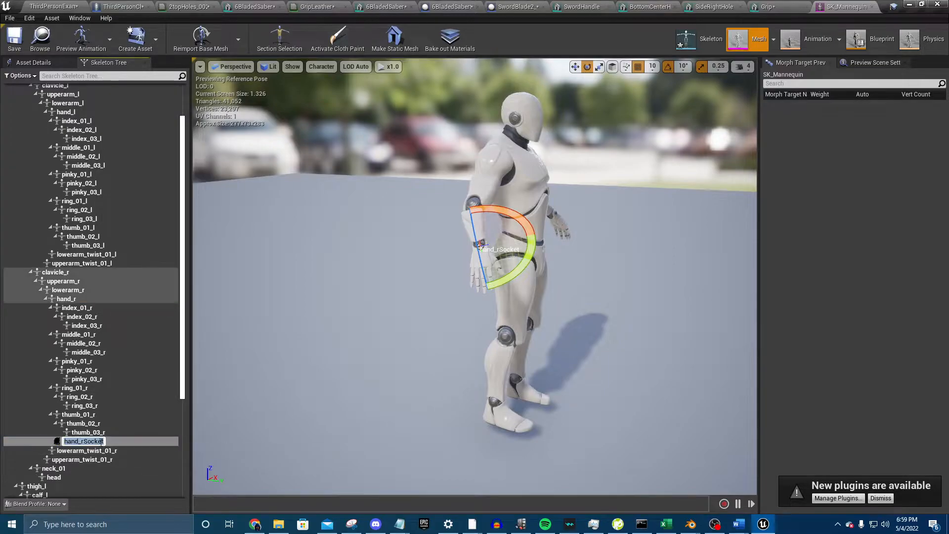
pyautogui.write('Weapo')
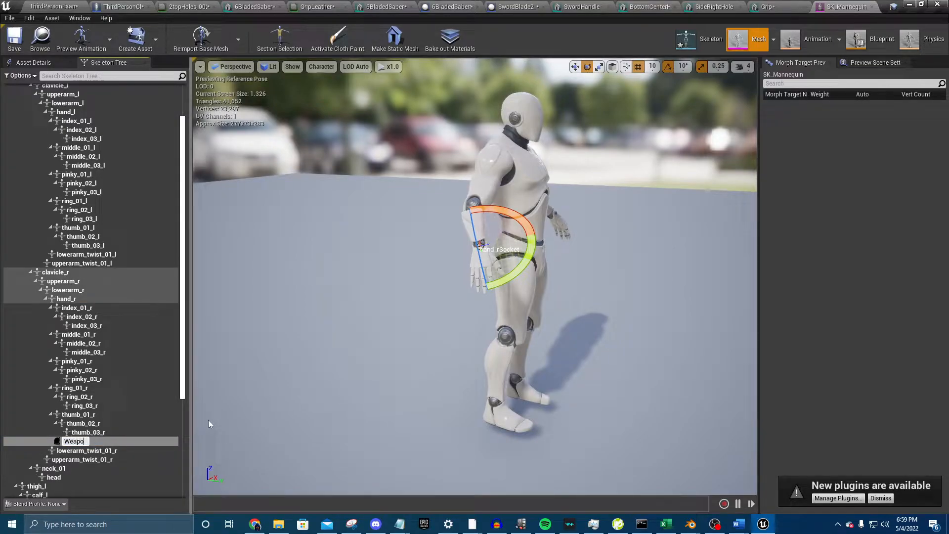
pyautogui.write('n Handle')
pyautogui.click(132, 405)
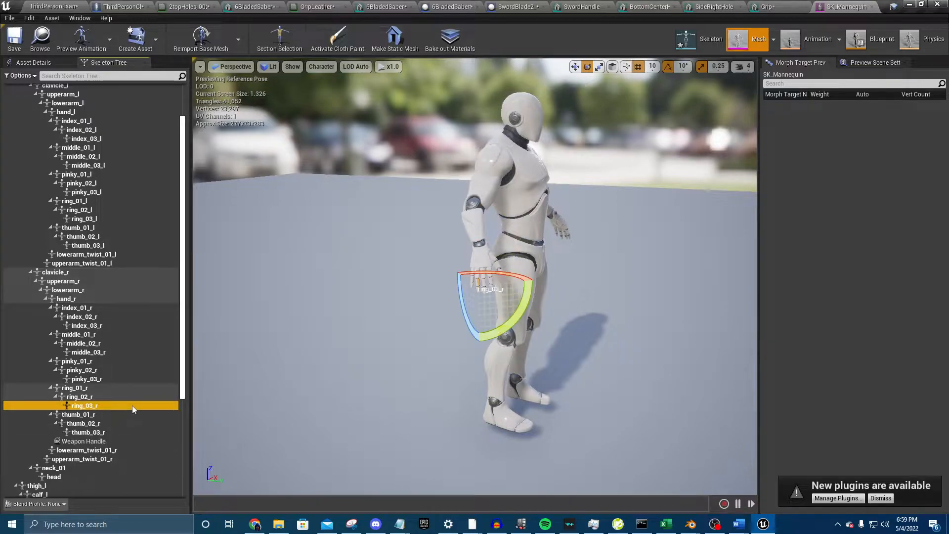
# - Set the camera speed to 1 and move the Weapon Handle socket from the wrist towards the knuckles of the right hand
pyautogui.click(113, 440)
pyautogui.moveTo(563, 234); pyautogui.dragTo(465, 218, button='right')
pyautogui.moveTo(467, 200); pyautogui.dragTo(597, 193)
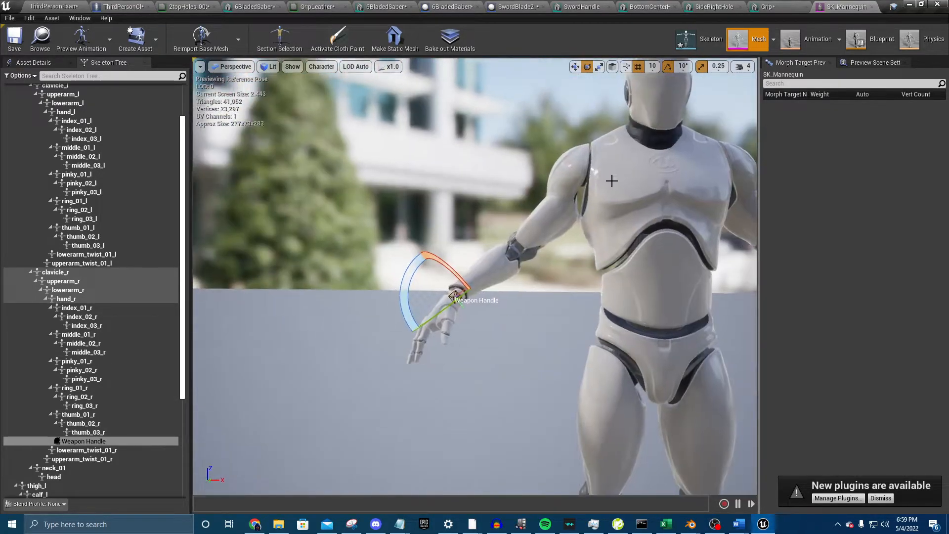
pyautogui.click(740, 66)
pyautogui.moveTo(610, 144); pyautogui.dragTo(536, 150, button='right')
pyautogui.press('w')
pyautogui.press('d')
pyautogui.click(574, 67)
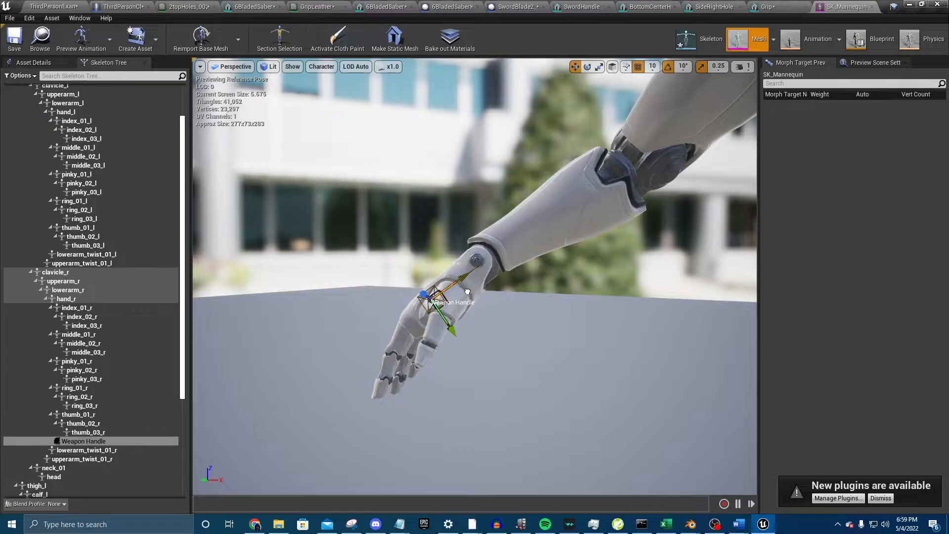
# - Adjust the Weapon Handle socket until it sits against the middle of the right palm, checking it from several sides
pyautogui.press('d')
pyautogui.moveTo(456, 303)
pyautogui.mouseDown(button='right')
pyautogui.moveTo(430, 322)
pyautogui.moveTo(410, 314)
pyautogui.moveTo(393, 326)
pyautogui.moveTo(374, 314)
pyautogui.moveTo(441, 298)
pyautogui.moveTo(464, 303)
pyautogui.mouseUp(button='right')
pyautogui.press('w')
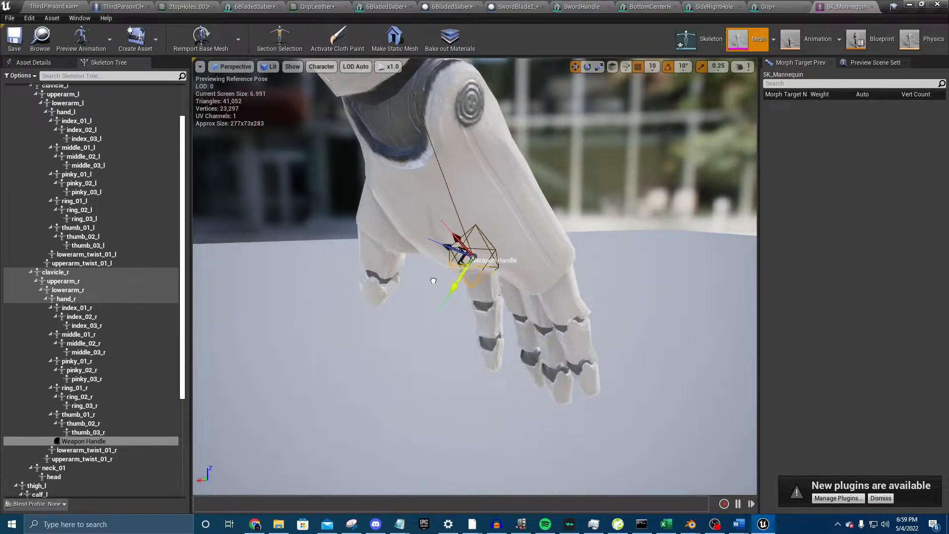
pyautogui.moveTo(464, 303); pyautogui.dragTo(507, 264, button='right')
pyautogui.press('d')
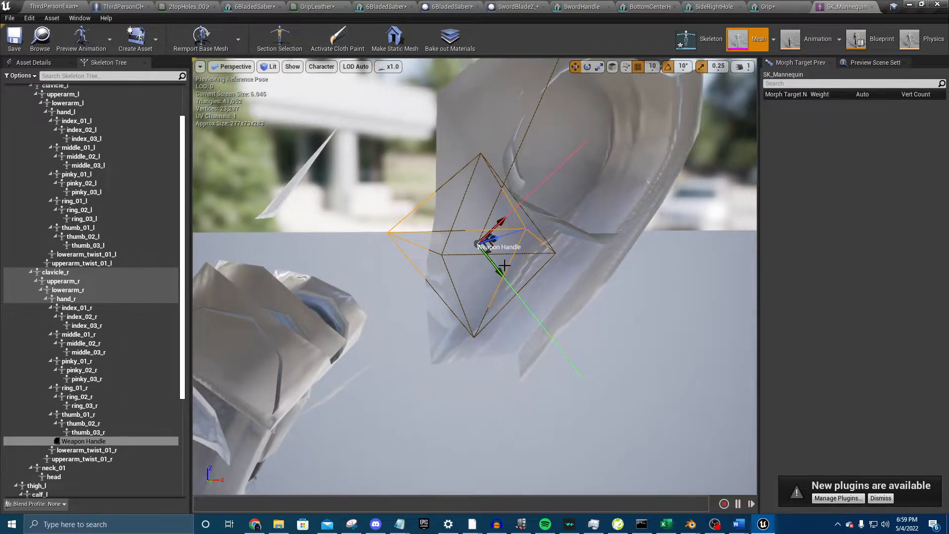
pyautogui.moveTo(545, 333); pyautogui.dragTo(534, 282, button='right')
pyautogui.moveTo(450, 208)
pyautogui.mouseDown(button='right')
pyautogui.moveTo(500, 223)
pyautogui.moveTo(450, 207)
pyautogui.mouseUp(button='right')
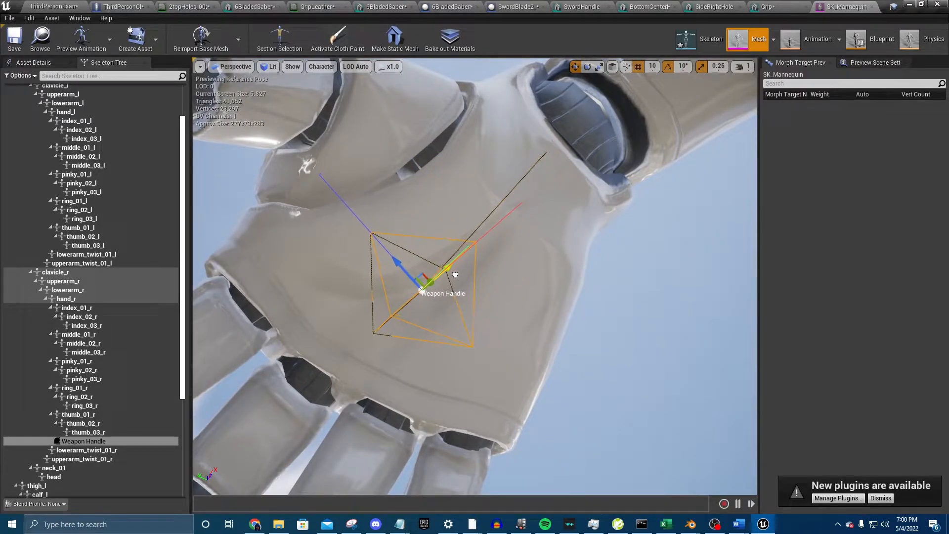
pyautogui.moveTo(458, 274); pyautogui.dragTo(518, 298, button='right')
pyautogui.moveTo(452, 277)
pyautogui.mouseDown(button='right')
pyautogui.moveTo(452, 222)
pyautogui.moveTo(465, 292)
pyautogui.moveTo(465, 247)
pyautogui.moveTo(480, 222)
pyautogui.moveTo(455, 277)
pyautogui.moveTo(475, 292)
pyautogui.moveTo(440, 270)
pyautogui.moveTo(415, 228)
pyautogui.moveTo(453, 265)
pyautogui.mouseUp(button='right')
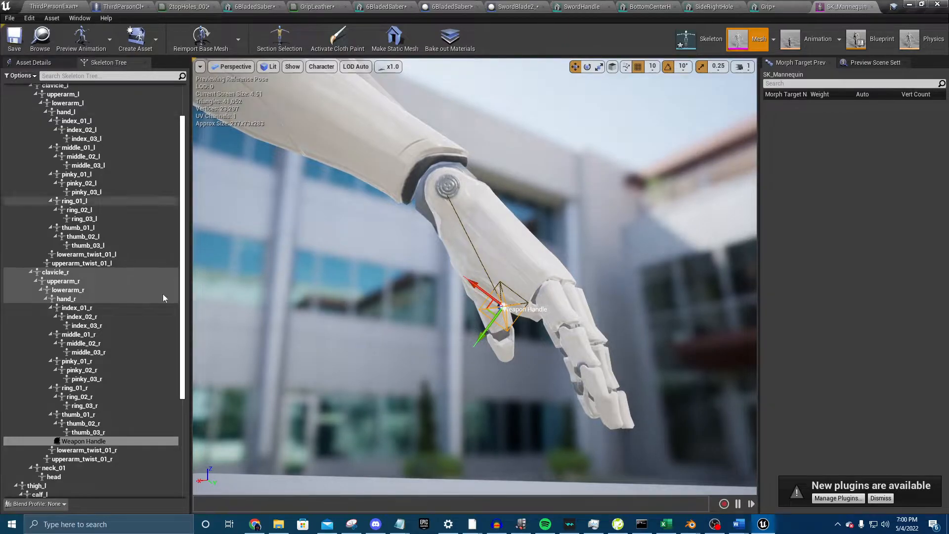
# - Attach the 6BladedSaberSithUCXBACKUP_Hilt_1 mesh to the Weapon Handle socket as a preview asset
pyautogui.rightClick(94, 440)
pyautogui.moveTo(114, 423)
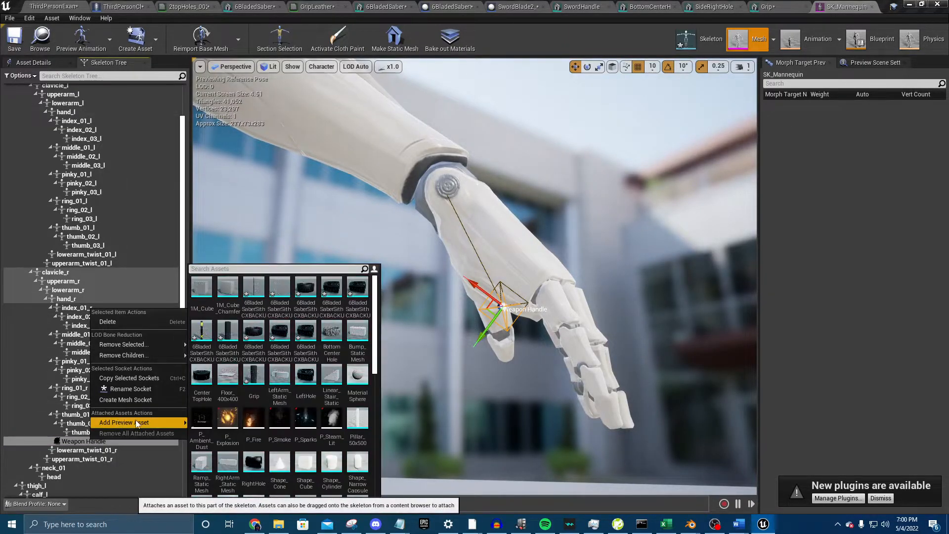
pyautogui.click(202, 334)
# - Look around the mannequin to locate the preview hilt attached to the Weapon Handle socket
pyautogui.moveTo(508, 352); pyautogui.dragTo(535, 384, button='right')
pyautogui.scroll(-8, 520, 349)
pyautogui.press('f')
pyautogui.moveTo(505, 331); pyautogui.dragTo(465, 328, button='right')
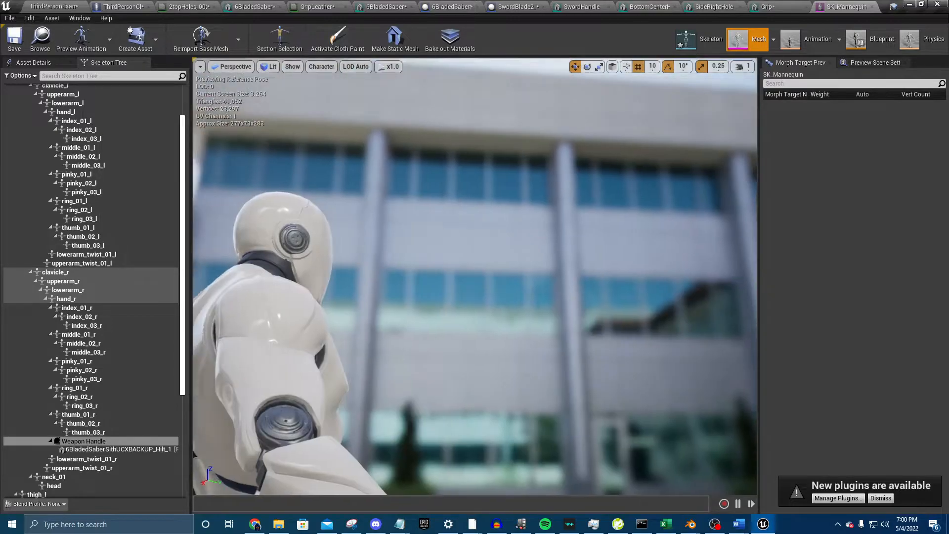
pyautogui.click(99, 442)
pyautogui.click(105, 449)
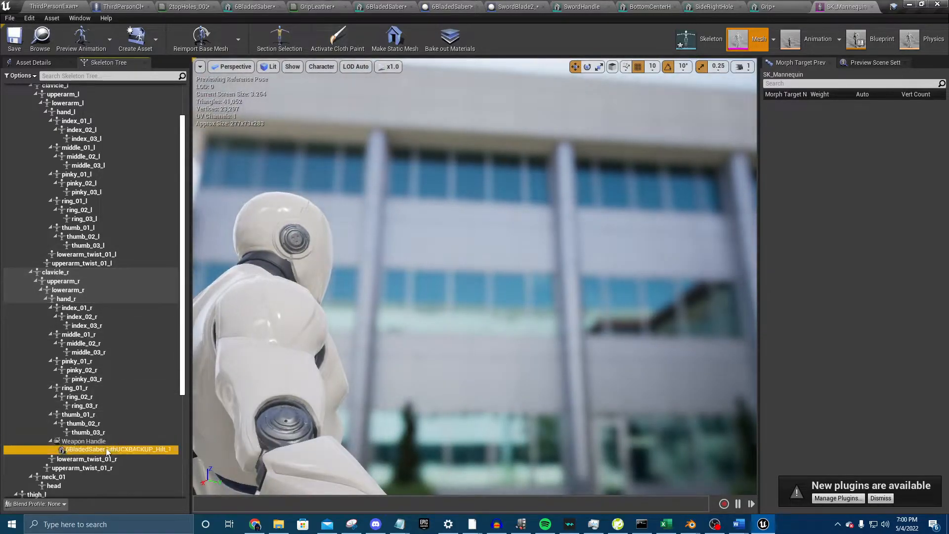
pyautogui.click(105, 441)
pyautogui.moveTo(317, 346); pyautogui.dragTo(490, 317, button='right')
# - Raise the camera speed to 8 and move the Weapon Handle socket with its hilt to a spot above and away from the mannequin
pyautogui.click(742, 67)
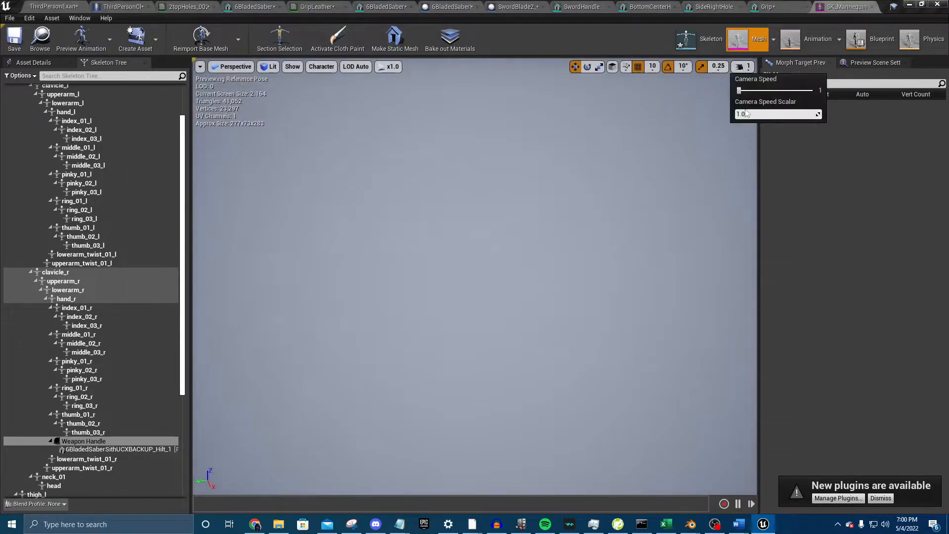
pyautogui.click(814, 92)
pyautogui.moveTo(544, 306); pyautogui.dragTo(692, 148, button='right')
pyautogui.press('s')
pyautogui.moveTo(643, 208); pyautogui.dragTo(732, 141, button='right')
pyautogui.press('w')
pyautogui.press('w')
pyautogui.moveTo(540, 164); pyautogui.dragTo(537, 160, button='right')
pyautogui.moveTo(381, 333); pyautogui.dragTo(408, 233)
pyautogui.moveTo(407, 233); pyautogui.dragTo(415, 321, button='right')
pyautogui.press('s')
pyautogui.press('s')
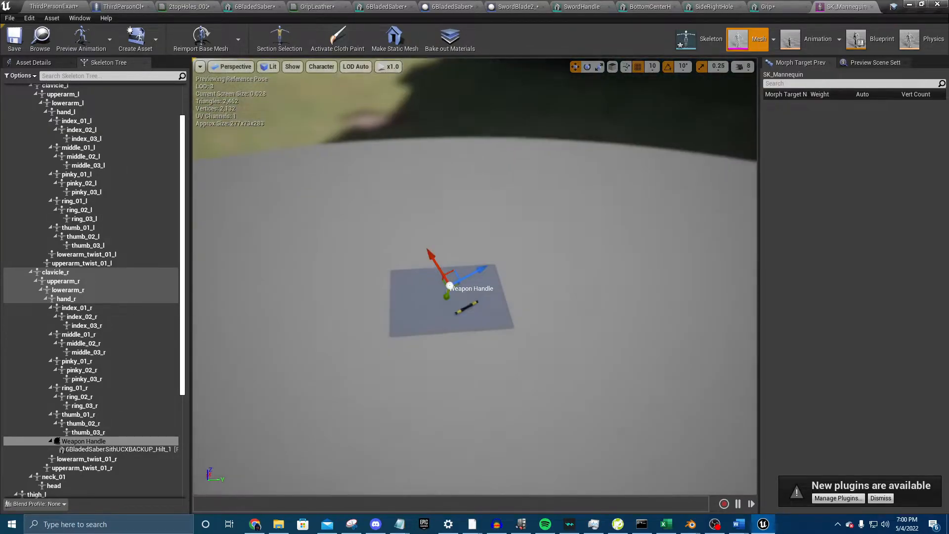
pyautogui.moveTo(434, 251); pyautogui.dragTo(430, 235)
pyautogui.press('f')
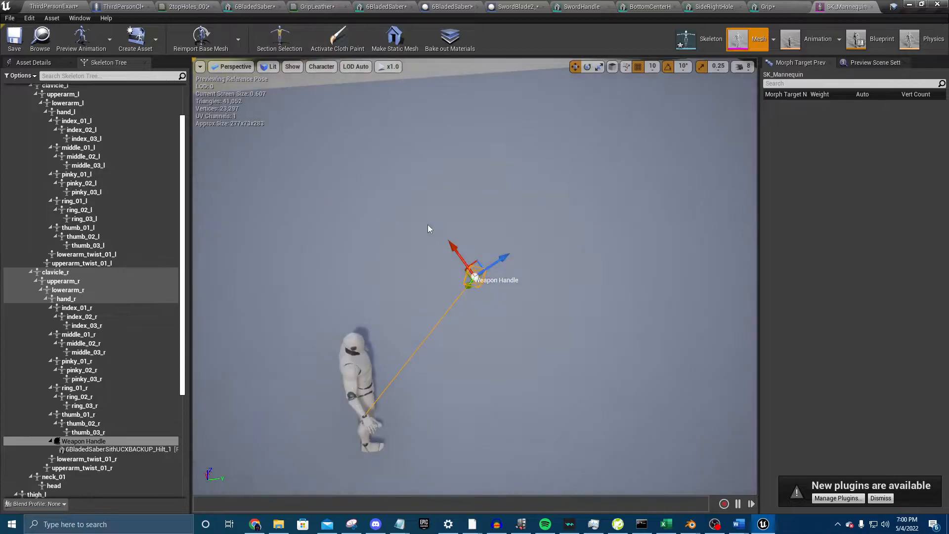
# - Reduce the camera speed to 3 and examine the hilt's size and placement against the mannequin
pyautogui.moveTo(529, 180); pyautogui.dragTo(495, 112, button='right')
pyautogui.click(744, 68)
pyautogui.click(758, 90)
pyautogui.moveTo(643, 99); pyautogui.dragTo(603, 96, button='right')
pyautogui.moveTo(499, 120); pyautogui.dragTo(731, 219)
pyautogui.moveTo(731, 218); pyautogui.dragTo(714, 197, button='right')
pyautogui.press('w')
pyautogui.press('d')
pyautogui.press('w')
pyautogui.press('d')
pyautogui.press('w')
pyautogui.press('d')
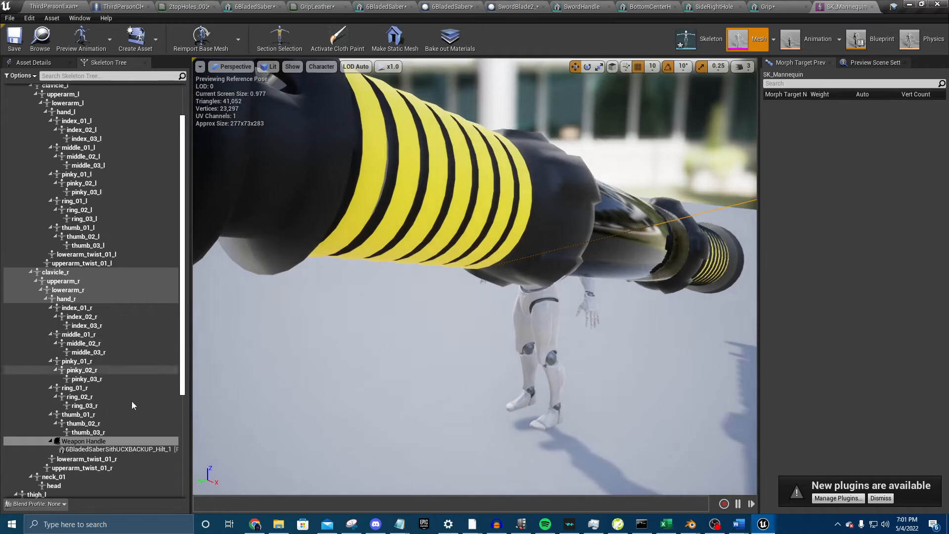
# - Show the preview scene settings and lower the Weapon Handle socket along its Y axis to bring the hilt down beside the mannequin
pyautogui.click(84, 441)
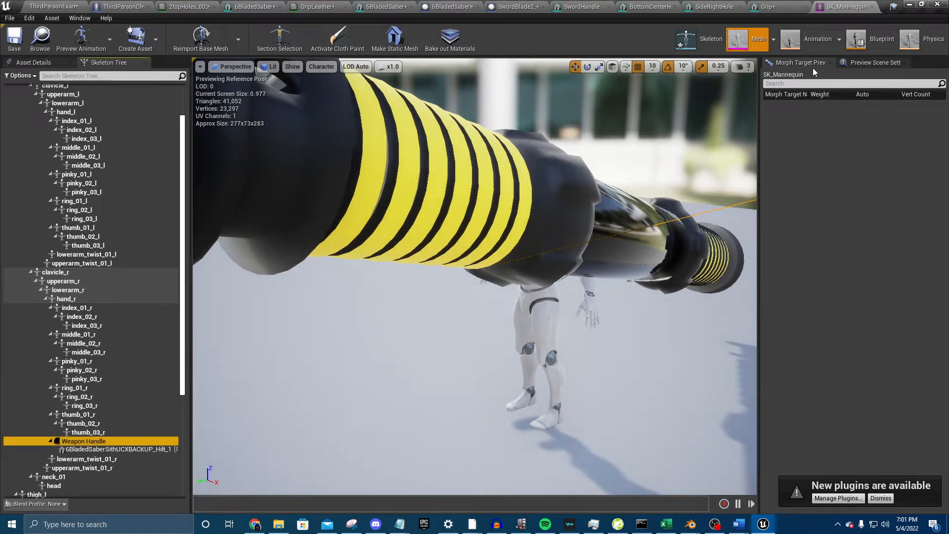
pyautogui.click(870, 62)
pyautogui.moveTo(673, 155); pyautogui.dragTo(727, 159, button='right')
pyautogui.press('a')
pyautogui.moveTo(554, 252); pyautogui.dragTo(467, 142, button='right')
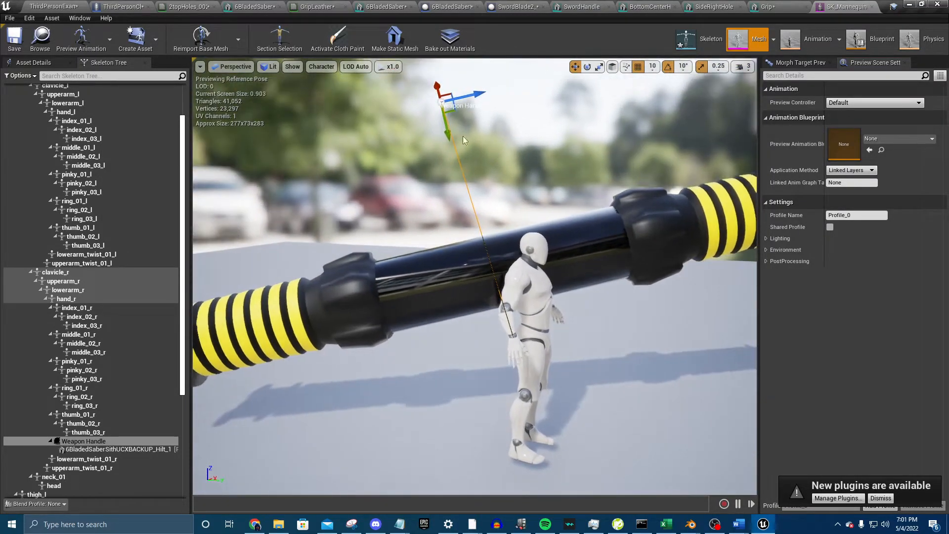
pyautogui.moveTo(446, 130); pyautogui.dragTo(466, 187)
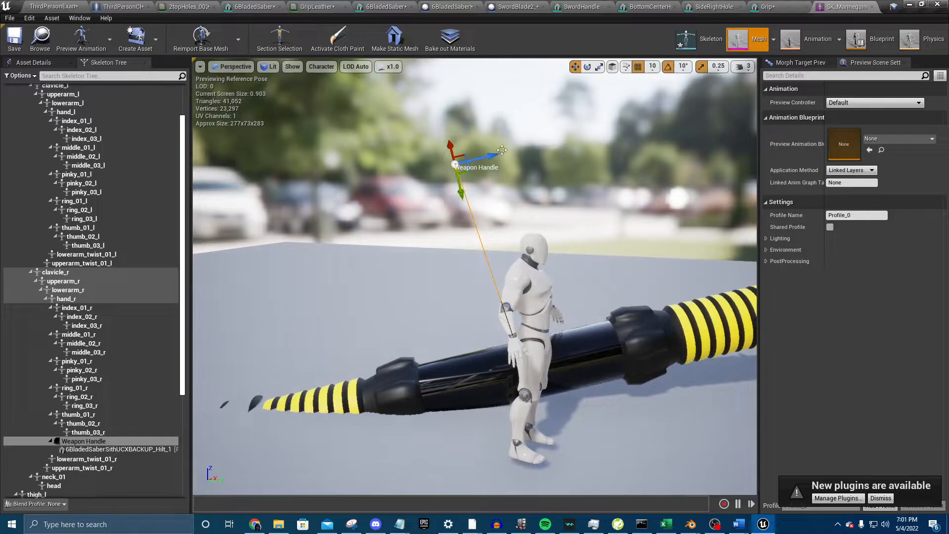
# - Turn off position, rotation and scale snapping and scale the Weapon Handle socket down uniformly to shrink the hilt
pyautogui.moveTo(454, 145); pyautogui.dragTo(511, 133, button='right')
pyautogui.moveTo(511, 133); pyautogui.dragTo(505, 163)
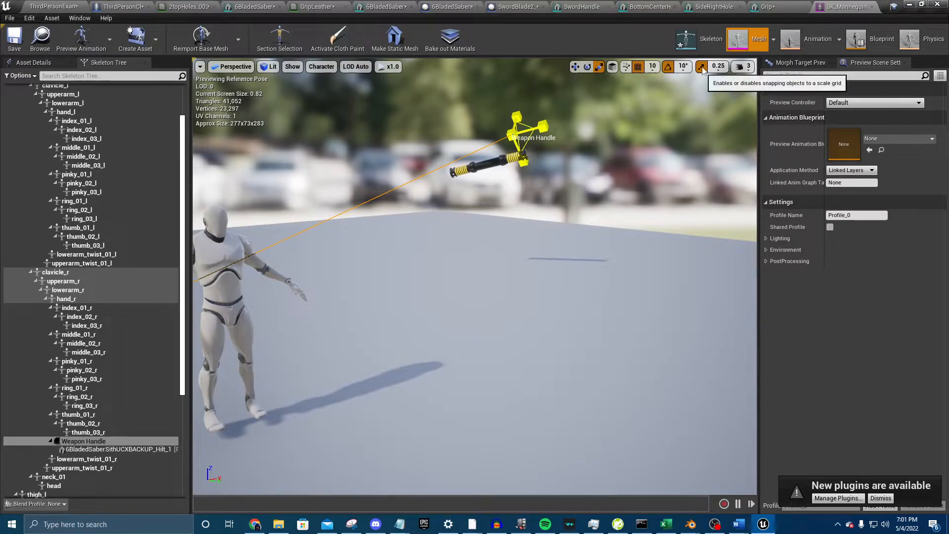
pyautogui.click(668, 66)
pyautogui.click(637, 66)
pyautogui.moveTo(509, 134); pyautogui.dragTo(512, 134)
pyautogui.hotkey('ctrl', 'z')
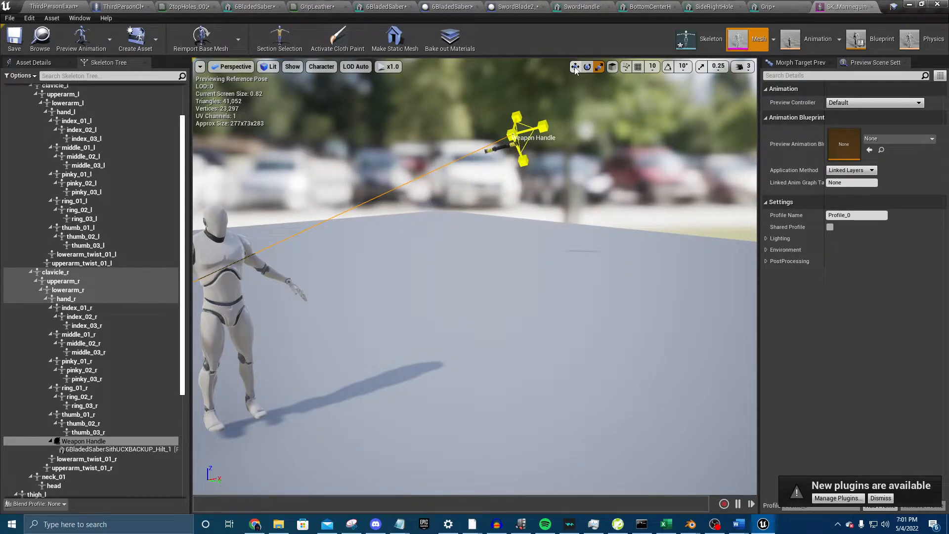
# - Move the Weapon Handle socket back to the mannequin from the front and side, bringing the small hilt closer to the right hand
pyautogui.press('w')
pyautogui.moveTo(518, 116); pyautogui.dragTo(329, 291)
pyautogui.keyDown('alt'); pyautogui.moveTo(445, 238); pyautogui.dragTo(378, 255); pyautogui.keyUp('alt')
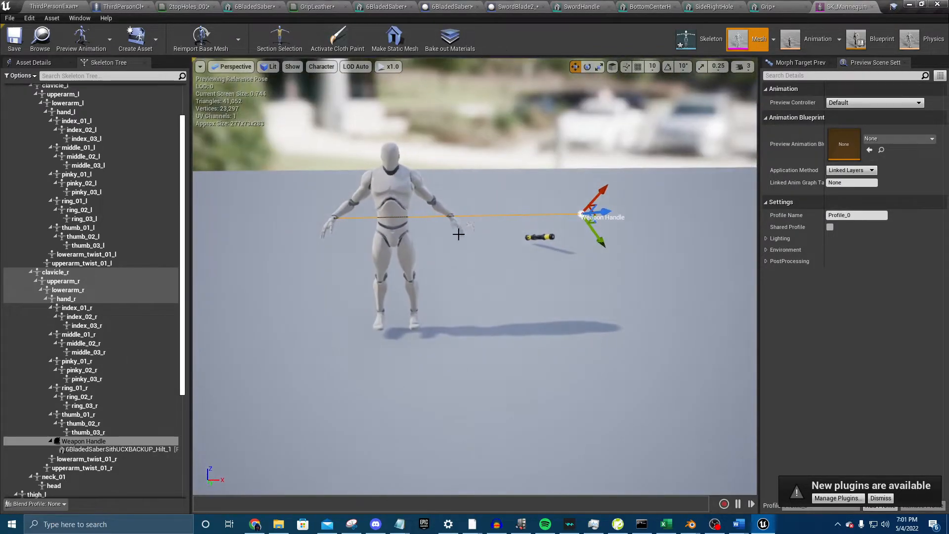
pyautogui.moveTo(581, 215); pyautogui.dragTo(385, 217)
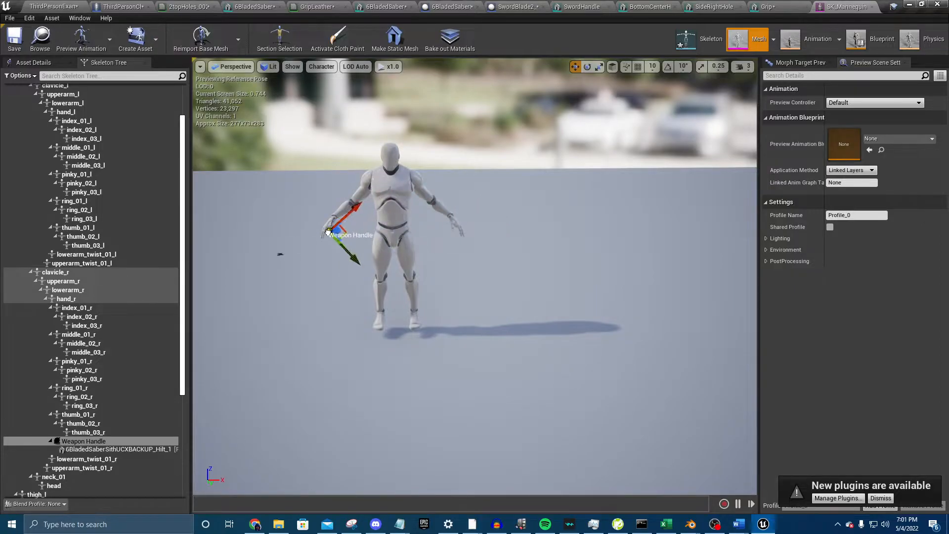
pyautogui.press('a')
pyautogui.moveTo(397, 224); pyautogui.dragTo(509, 225, button='right')
pyautogui.press('s')
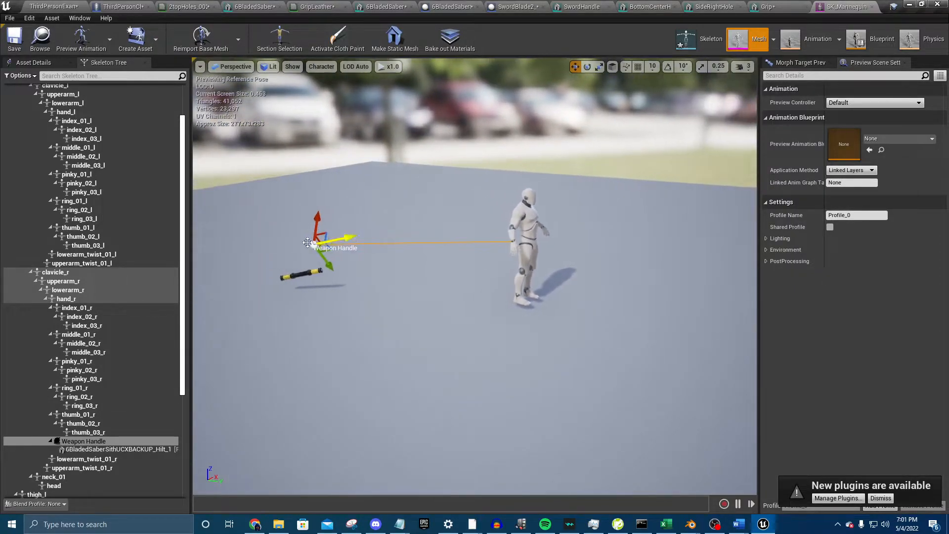
pyautogui.moveTo(315, 244); pyautogui.dragTo(527, 211)
# - Raise the Weapon Handle socket behind the mannequin so that the hilt sits beside the right hand
pyautogui.moveTo(527, 210); pyautogui.dragTo(603, 210, button='right')
pyautogui.press('w')
pyautogui.press('a')
pyautogui.press('a')
pyautogui.moveTo(490, 229); pyautogui.dragTo(593, 232, button='right')
pyautogui.press('a')
pyautogui.press('w')
pyautogui.moveTo(396, 237); pyautogui.dragTo(431, 233, button='right')
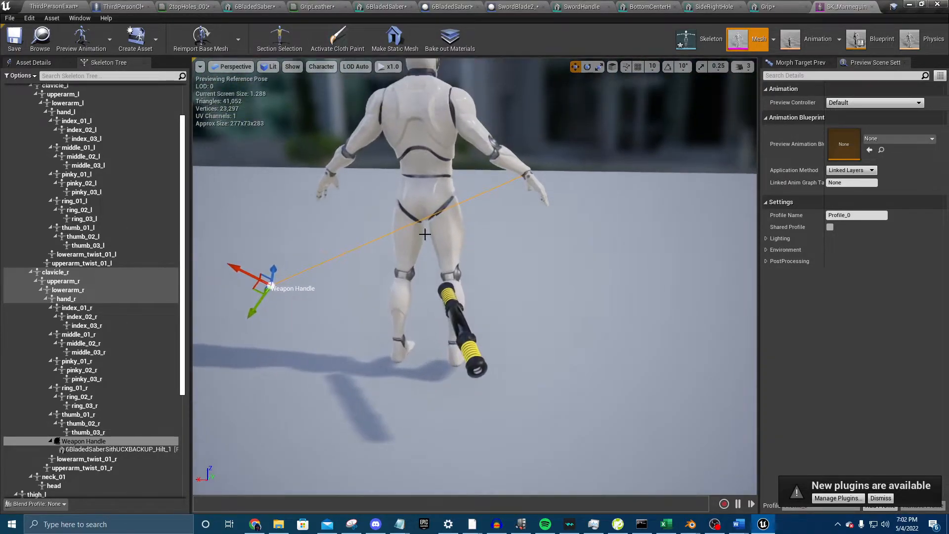
pyautogui.moveTo(246, 273); pyautogui.dragTo(401, 129)
# - Fine-tune the Weapon Handle socket's position until the hilt passes through the right hand
pyautogui.moveTo(407, 128); pyautogui.dragTo(383, 134, button='right')
pyautogui.keyDown('alt'); pyautogui.moveTo(491, 121); pyautogui.dragTo(416, 151); pyautogui.keyUp('alt')
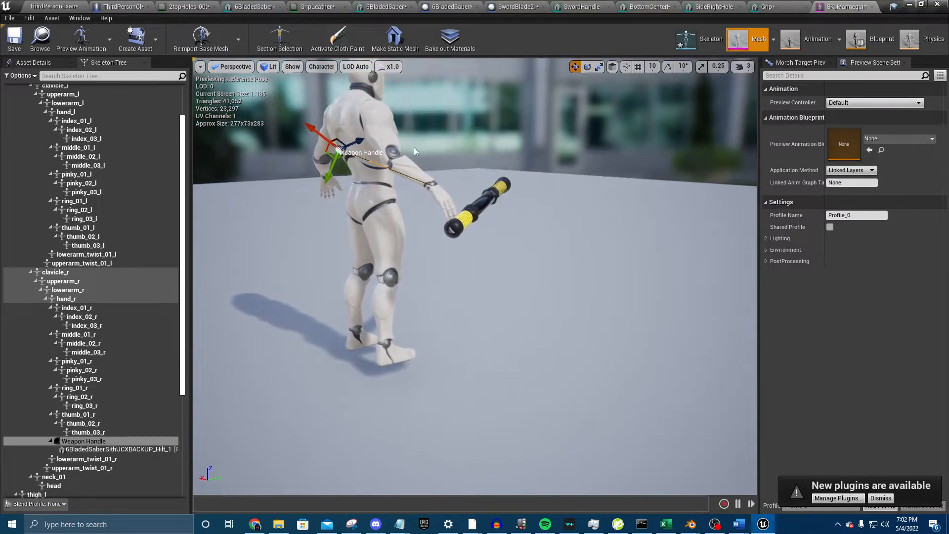
pyautogui.moveTo(327, 143); pyautogui.dragTo(303, 119)
pyautogui.moveTo(311, 151); pyautogui.dragTo(307, 164)
pyautogui.moveTo(350, 161); pyautogui.dragTo(311, 158, button='right')
pyautogui.keyDown('alt'); pyautogui.moveTo(360, 169); pyautogui.dragTo(296, 173); pyautogui.keyUp('alt')
pyautogui.moveTo(434, 136); pyautogui.dragTo(464, 157)
# - Scale the Weapon Handle socket down uniformly once more to fit the hilt to the hand
pyautogui.click(599, 66)
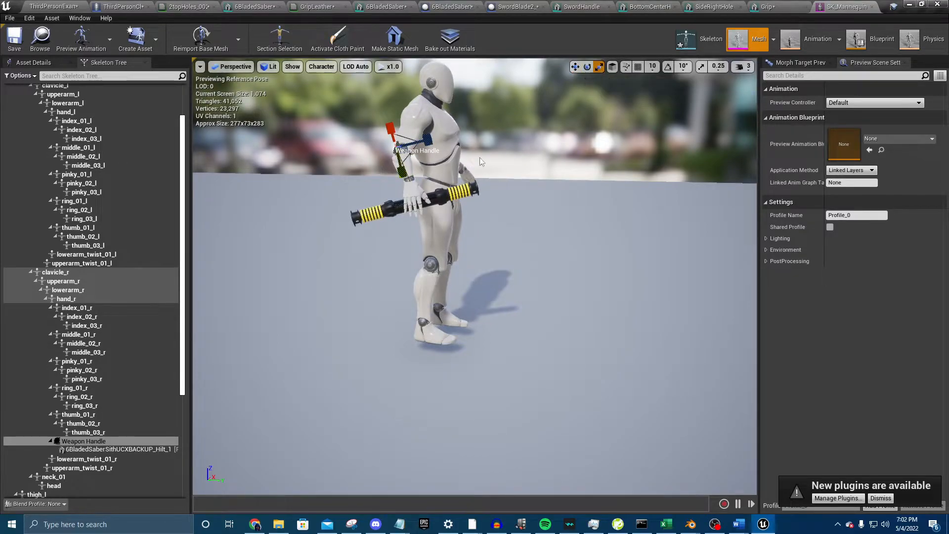
pyautogui.moveTo(394, 152)
pyautogui.mouseDown()
pyautogui.moveTo(384, 139)
pyautogui.moveTo(393, 151)
pyautogui.mouseUp()
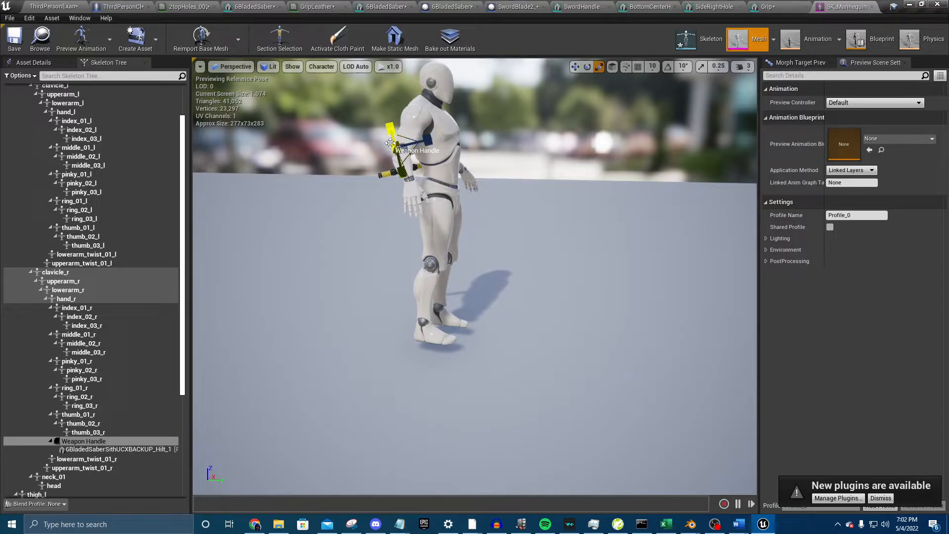
pyautogui.moveTo(392, 151); pyautogui.dragTo(394, 147)
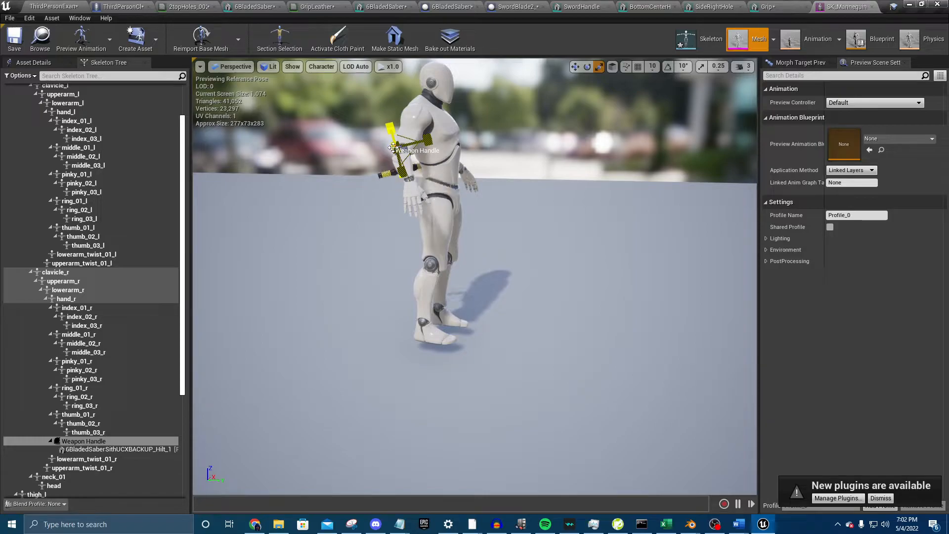
# - Reselect the Weapon Handle socket and move it across the mannequin's back to bring the hilt to the right hand
pyautogui.click(393, 147)
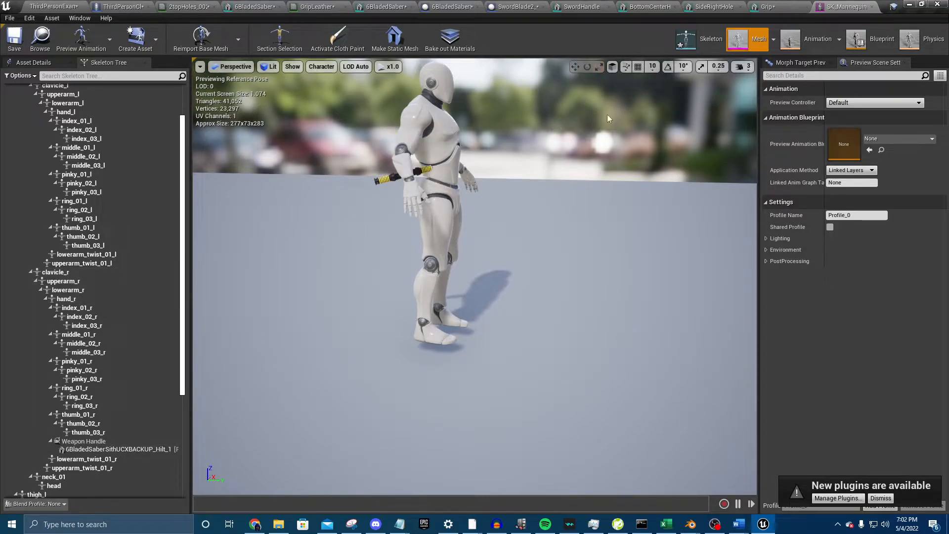
pyautogui.click(791, 63)
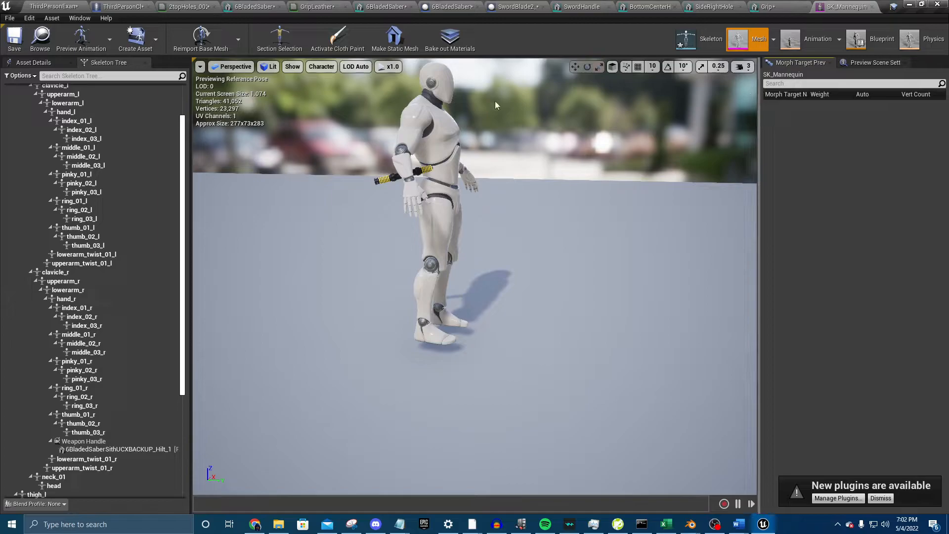
pyautogui.press('a')
pyautogui.moveTo(546, 91); pyautogui.dragTo(712, 85, button='right')
pyautogui.moveTo(389, 208)
pyautogui.mouseDown(button='right')
pyautogui.moveTo(409, 199)
pyautogui.moveTo(389, 208)
pyautogui.mouseUp(button='right')
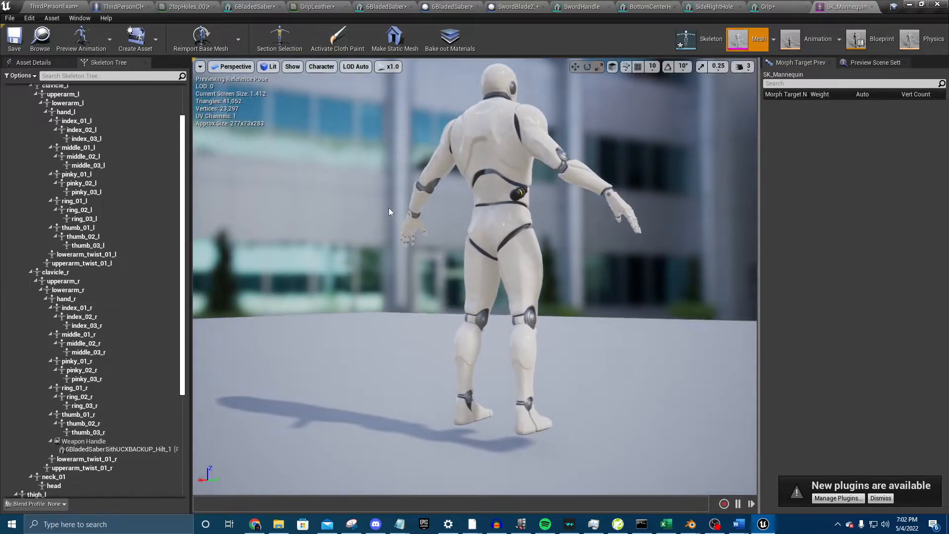
pyautogui.click(119, 442)
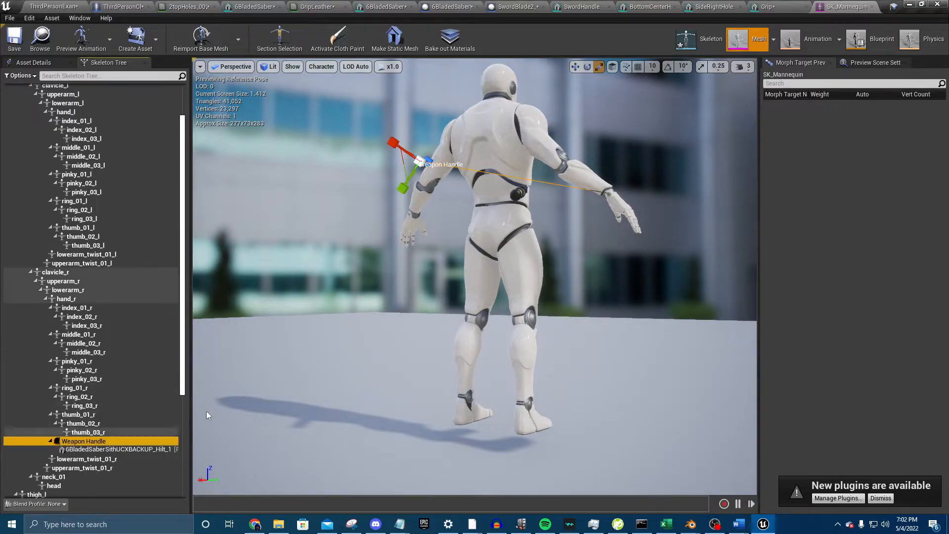
pyautogui.click(575, 66)
pyautogui.moveTo(419, 163); pyautogui.dragTo(492, 192)
pyautogui.keyDown('alt'); pyautogui.moveTo(542, 231); pyautogui.dragTo(427, 229); pyautogui.keyUp('alt')
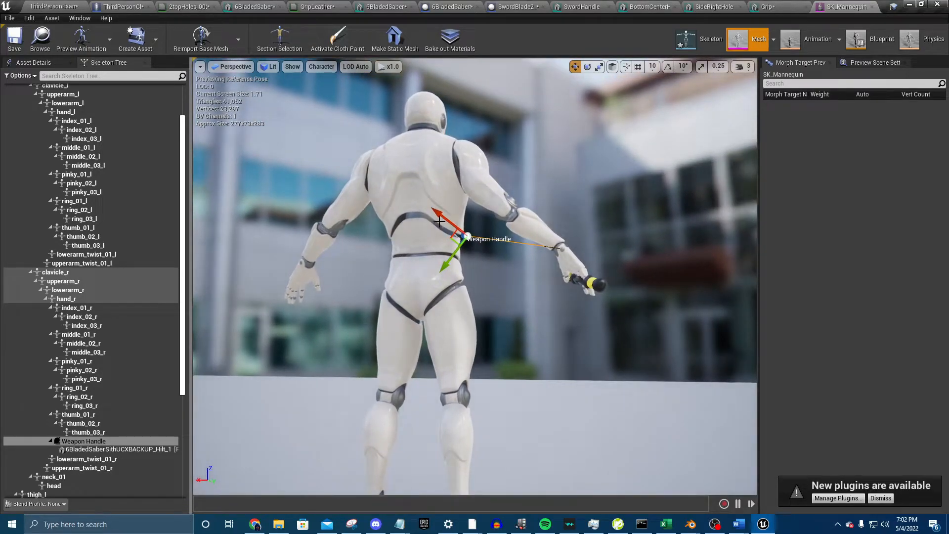
# - Shift the Weapon Handle socket along its X axis to bring the hilt slightly toward the body, against the right palm
pyautogui.click(440, 220)
pyautogui.click(599, 282)
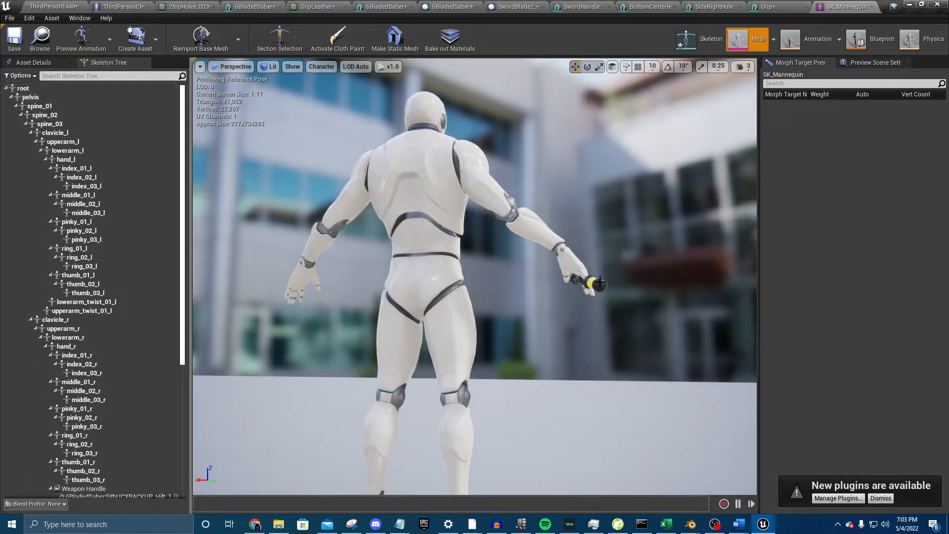
pyautogui.click(107, 489)
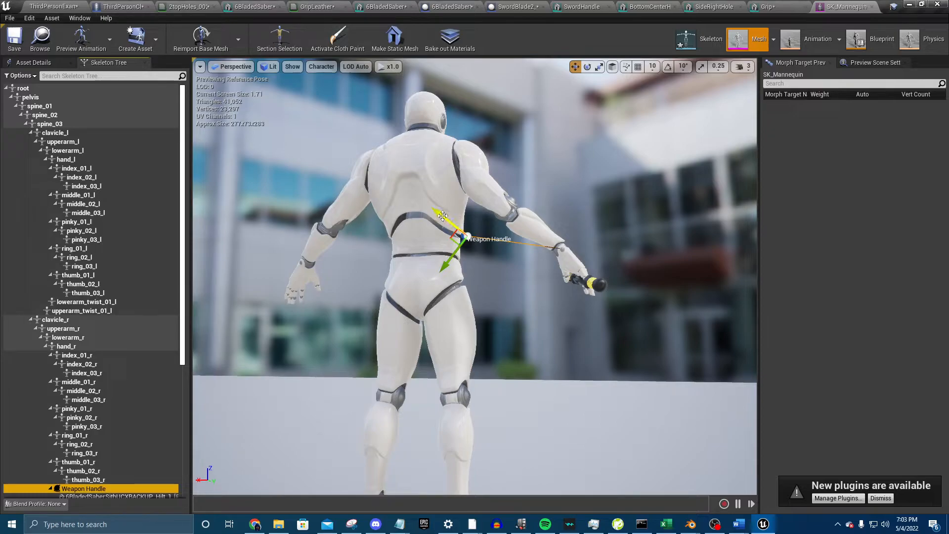
pyautogui.moveTo(443, 216); pyautogui.dragTo(450, 219)
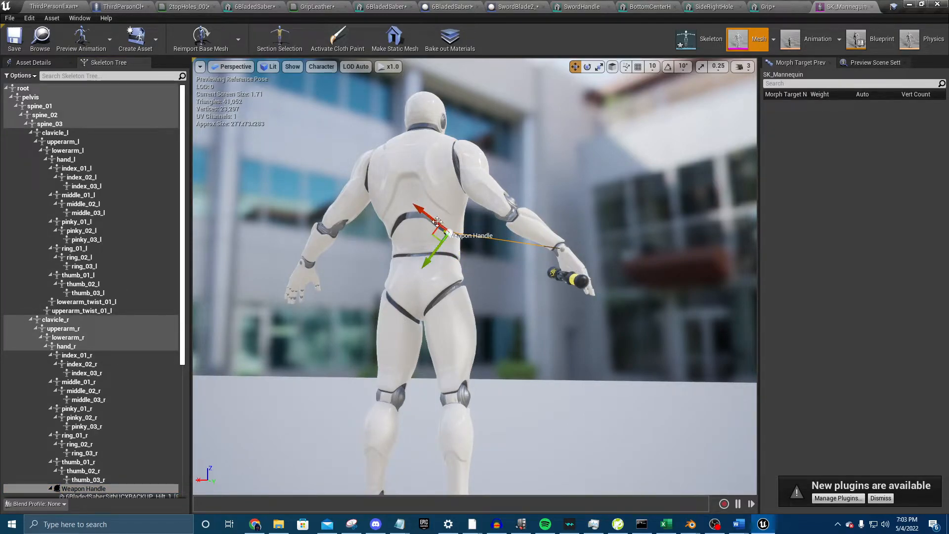
# - Rotate the Weapon Handle socket about 16 degrees to level the hilt in the right hand
pyautogui.press('d')
pyautogui.moveTo(439, 223); pyautogui.dragTo(197, 228, button='right')
pyautogui.press('w')
pyautogui.press('d')
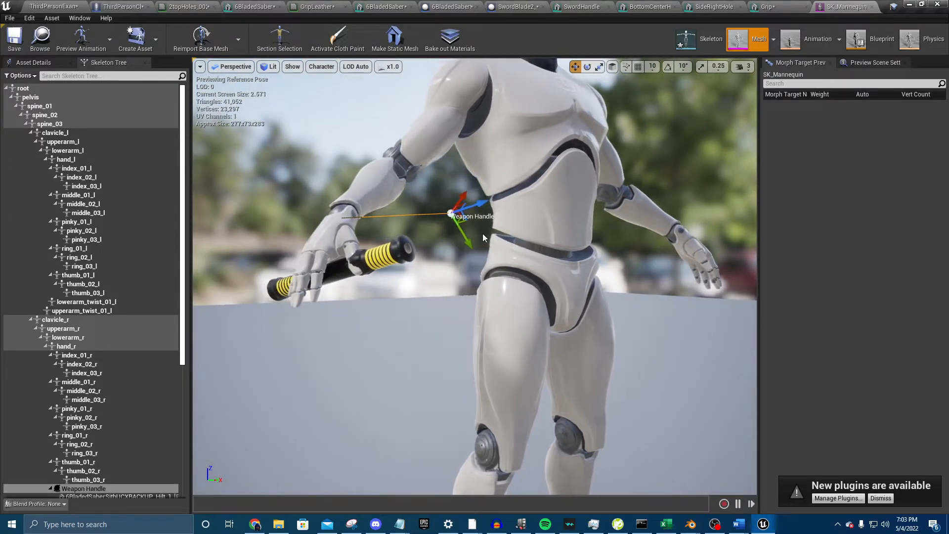
pyautogui.click(589, 68)
pyautogui.moveTo(479, 213); pyautogui.dragTo(487, 188)
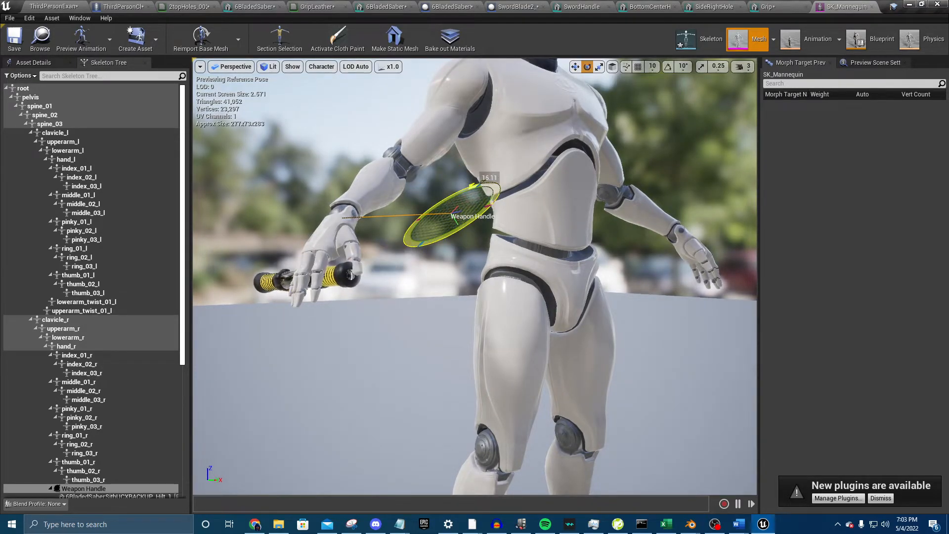
# - Slide the Weapon Handle socket forward and refine its position so that the right hand grips the middle of the hilt
pyautogui.moveTo(469, 224); pyautogui.dragTo(492, 207, button='right')
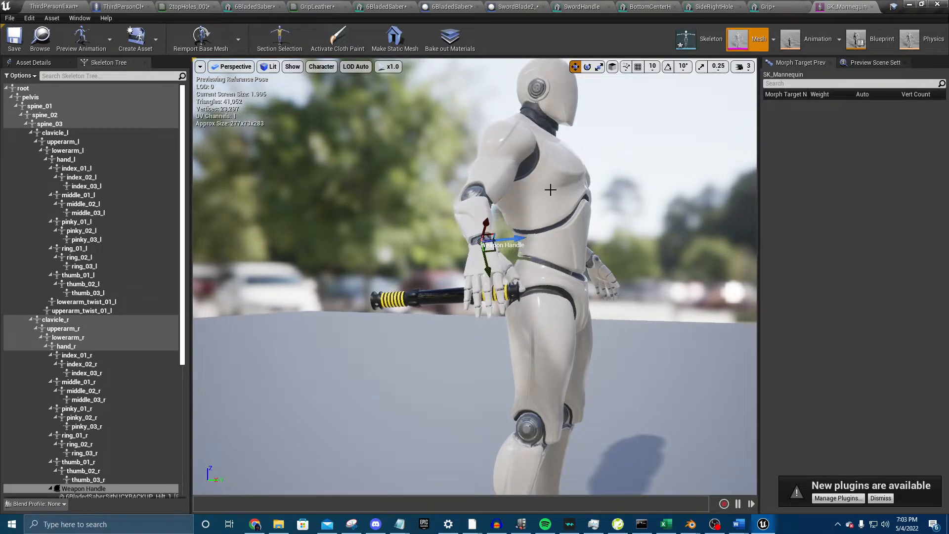
pyautogui.moveTo(520, 238); pyautogui.dragTo(563, 236)
pyautogui.moveTo(563, 236); pyautogui.dragTo(494, 244, button='right')
pyautogui.moveTo(588, 227); pyautogui.dragTo(552, 237, button='right')
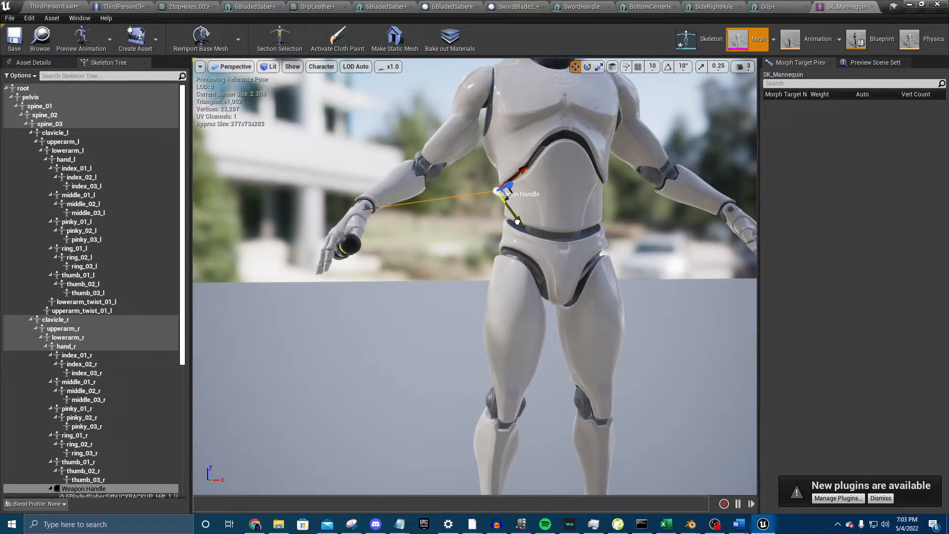
pyautogui.moveTo(496, 237); pyautogui.dragTo(591, 235, button='right')
pyautogui.moveTo(495, 238); pyautogui.dragTo(534, 240, button='right')
pyautogui.moveTo(413, 246); pyautogui.dragTo(403, 247, button='right')
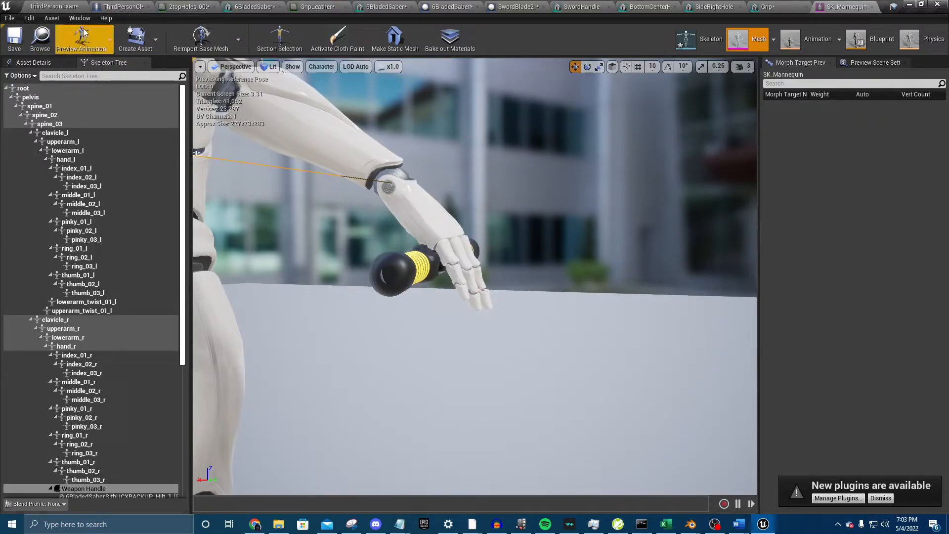
# - Preview the ThirdPerson_IdleRun_2D blend space on the mannequin and check how the hilt sits in the moving hand
pyautogui.click(92, 44)
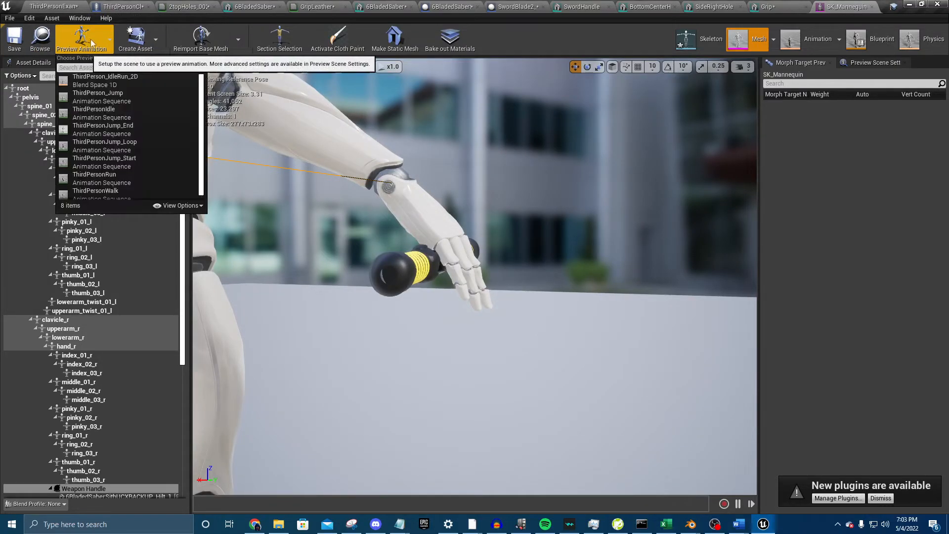
pyautogui.click(98, 83)
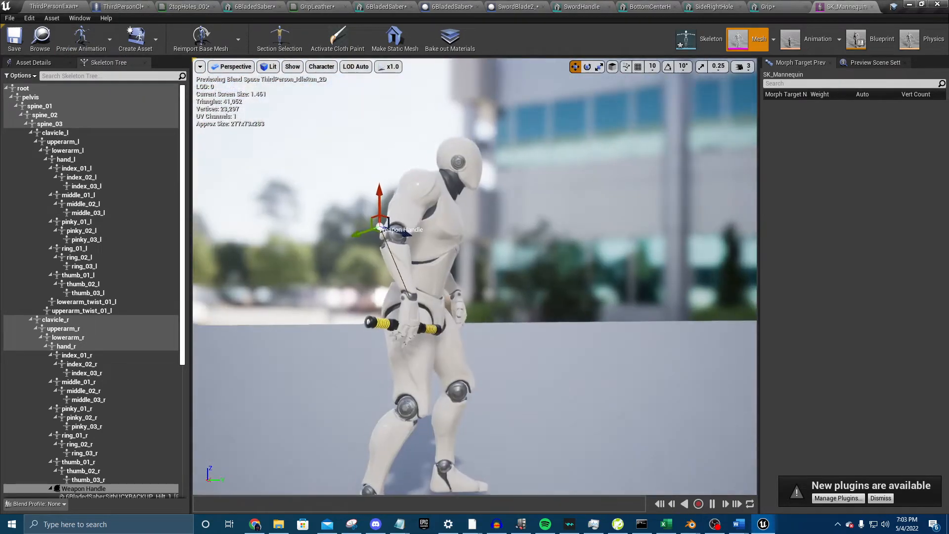
pyautogui.moveTo(364, 161); pyautogui.dragTo(493, 154)
pyautogui.moveTo(475, 277); pyautogui.dragTo(406, 260, button='right')
pyautogui.press('s')
# - Remove the Handle component from the mesh in the ThirdPersonCharacter blueprint
pyautogui.click(123, 6)
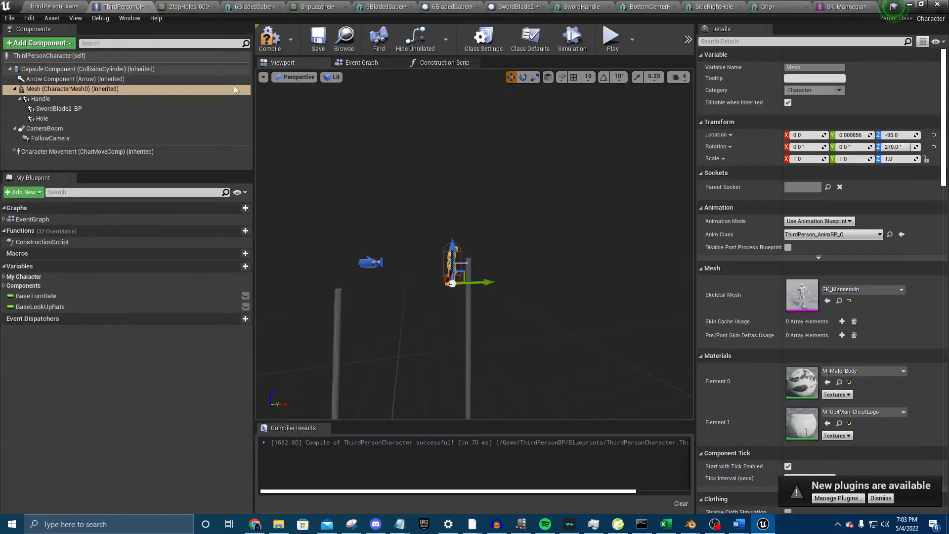
pyautogui.scroll(5, 418, 166)
pyautogui.press('f')
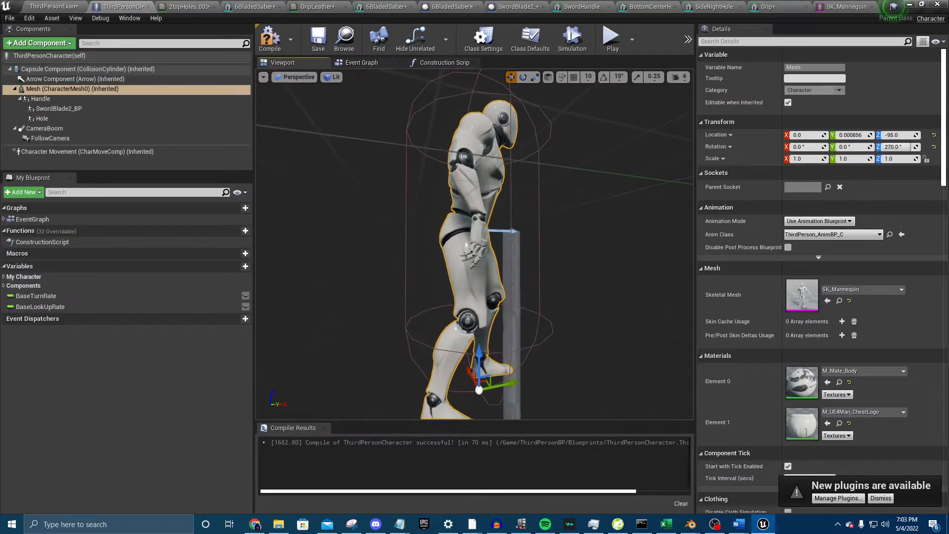
pyautogui.moveTo(419, 166); pyautogui.dragTo(490, 166, button='right')
pyautogui.scroll(-5, 475, 245)
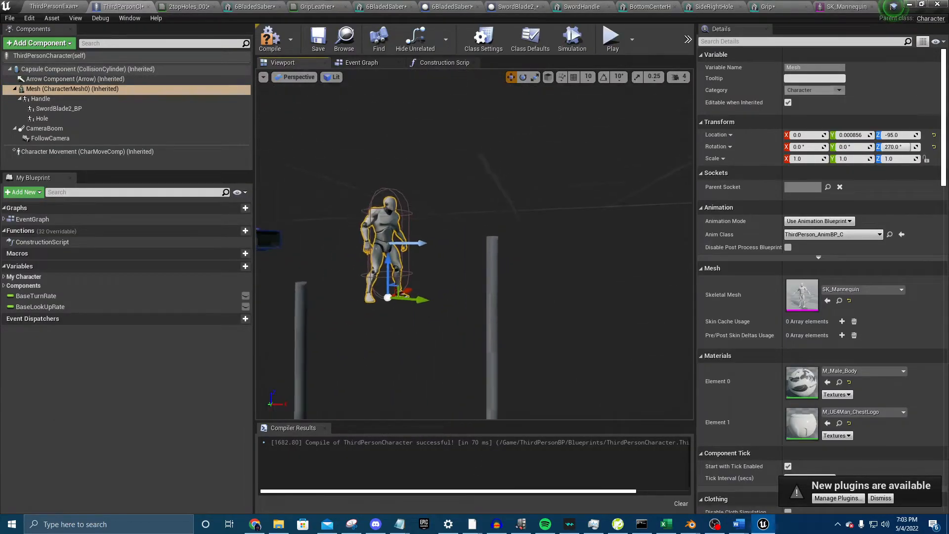
pyautogui.click(127, 99)
# - Create a blueprint named SwordHandle_BP from the SwordHandle static mesh in the Blueprints folder and compile it
pyautogui.click(52, 6)
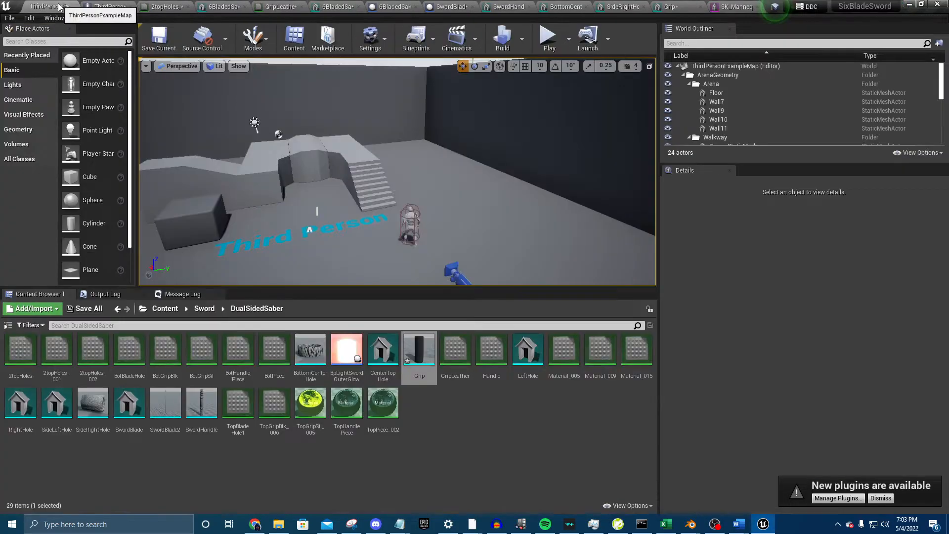
pyautogui.rightClick(204, 402)
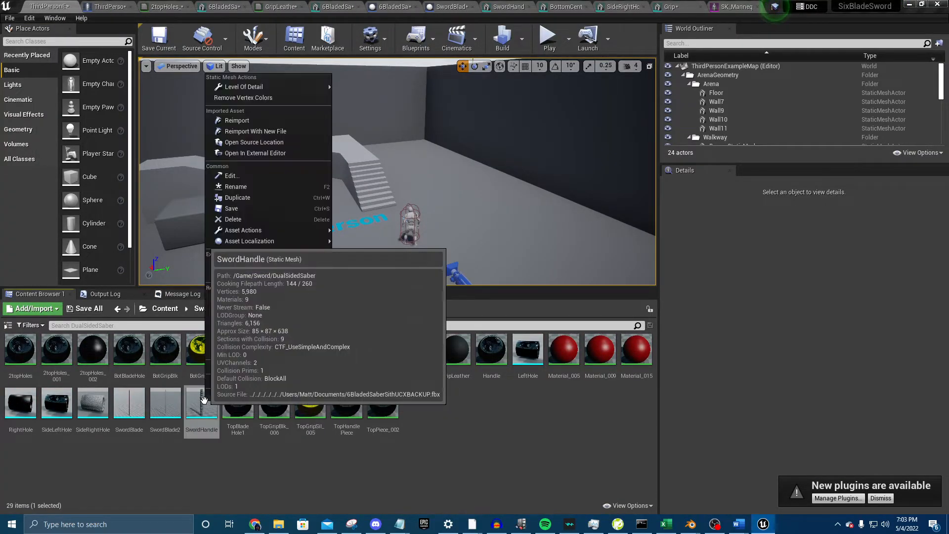
pyautogui.moveTo(275, 232)
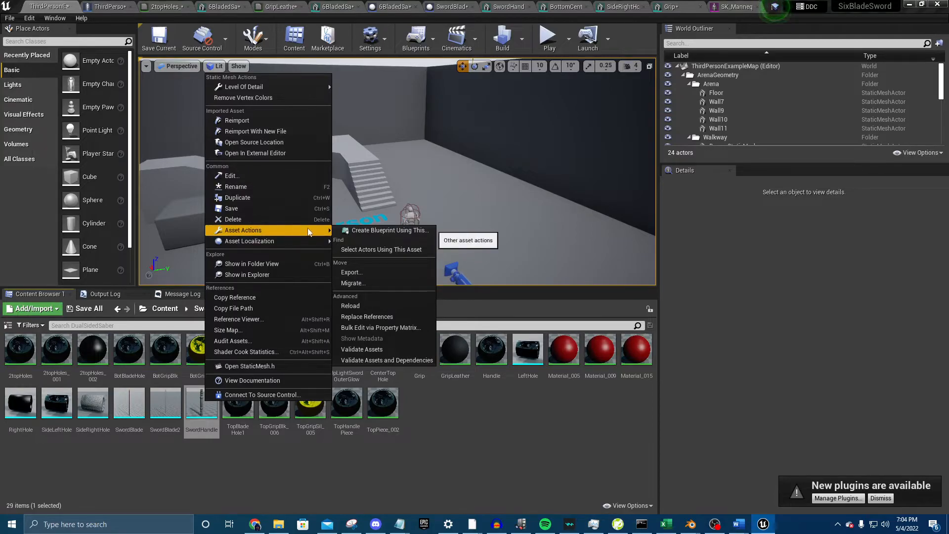
pyautogui.click(380, 230)
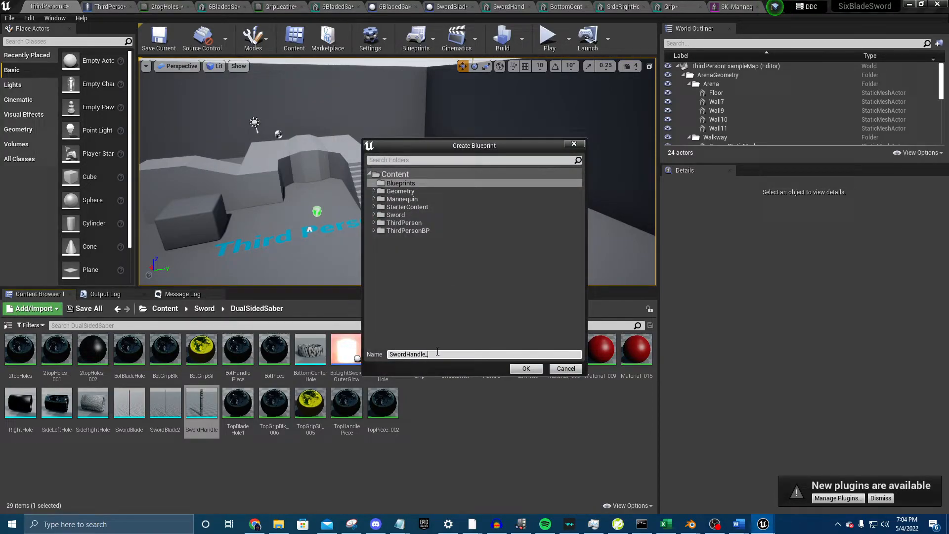
pyautogui.click(518, 369)
pyautogui.moveTo(403, 234); pyautogui.dragTo(380, 223, button='right')
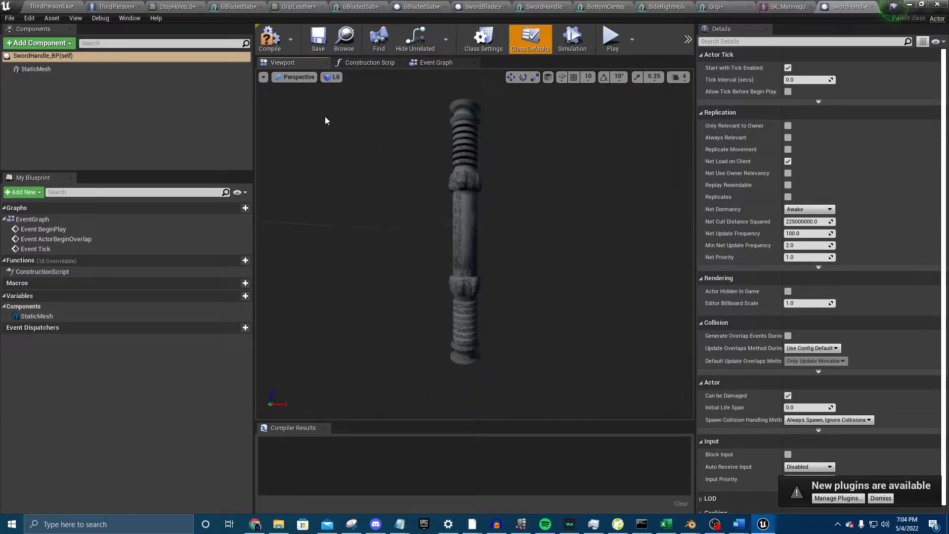
pyautogui.click(270, 39)
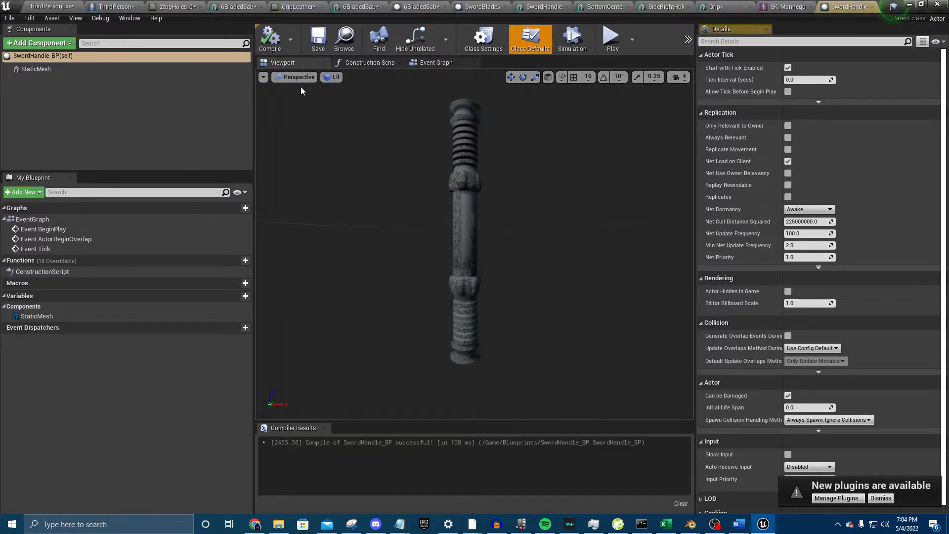
# - Delete the SwordBlade2_BP and Hole components from the ThirdPersonCharacter blueprint
pyautogui.click(100, 10)
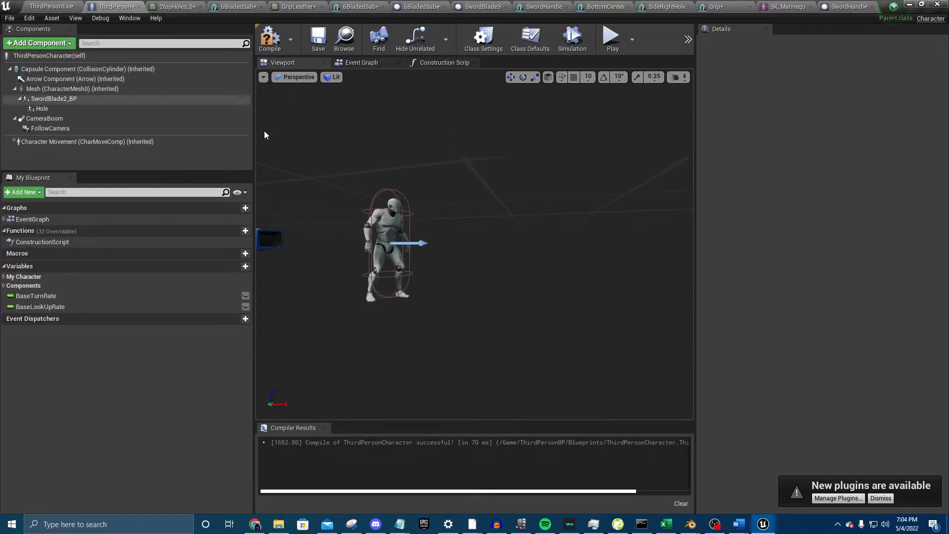
pyautogui.click(88, 98)
pyautogui.press('Delete')
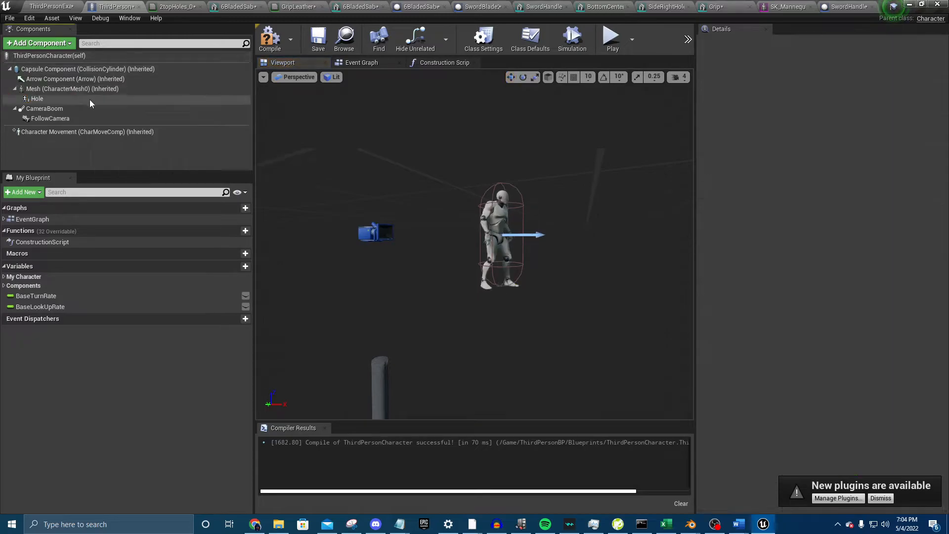
pyautogui.click(82, 101)
pyautogui.press('Delete')
pyautogui.moveTo(445, 213); pyautogui.dragTo(470, 272, button='right')
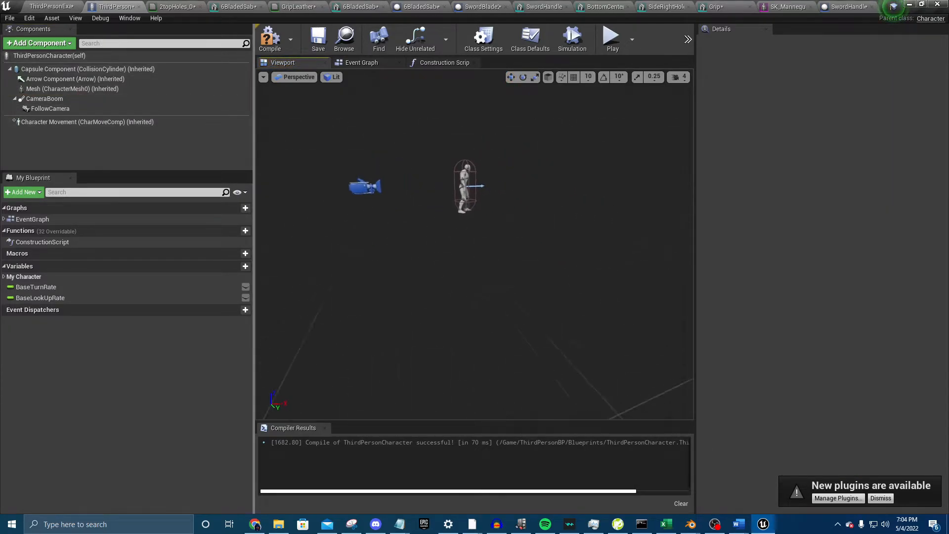
# - Force delete the 6BladedSaberSithUCXBACKUP_Hilt_1_BP asset from the project's Blueprints folder
pyautogui.click(59, 7)
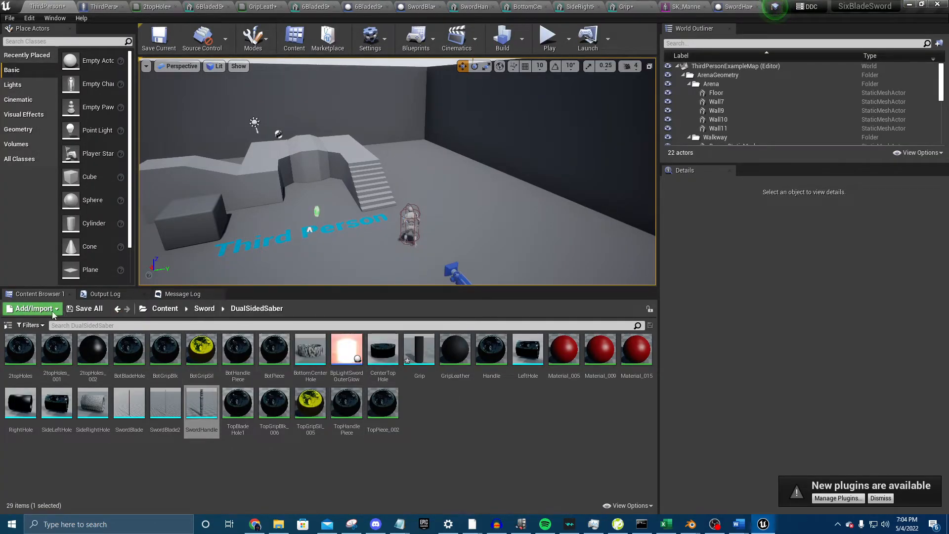
pyautogui.click(165, 309)
pyautogui.click(19, 352)
pyautogui.doubleClick(19, 352)
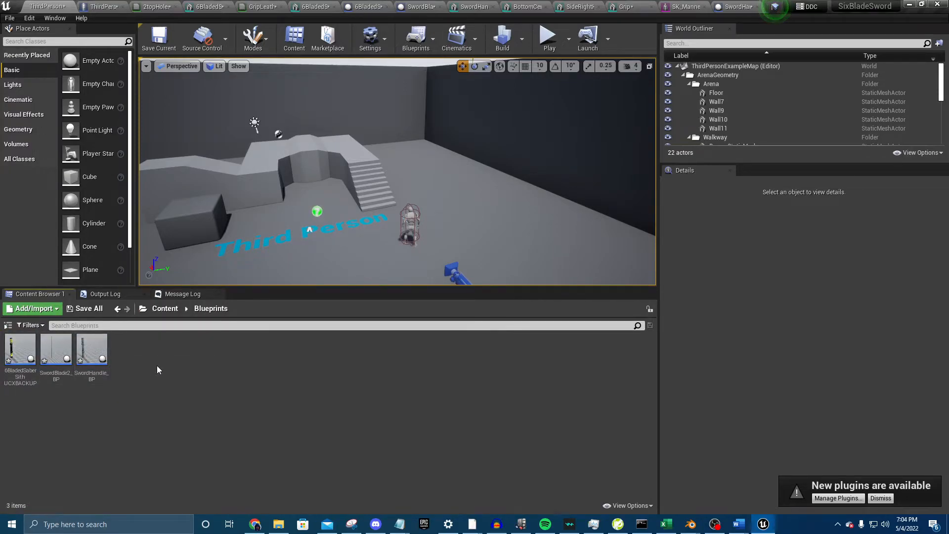
pyautogui.click(25, 353)
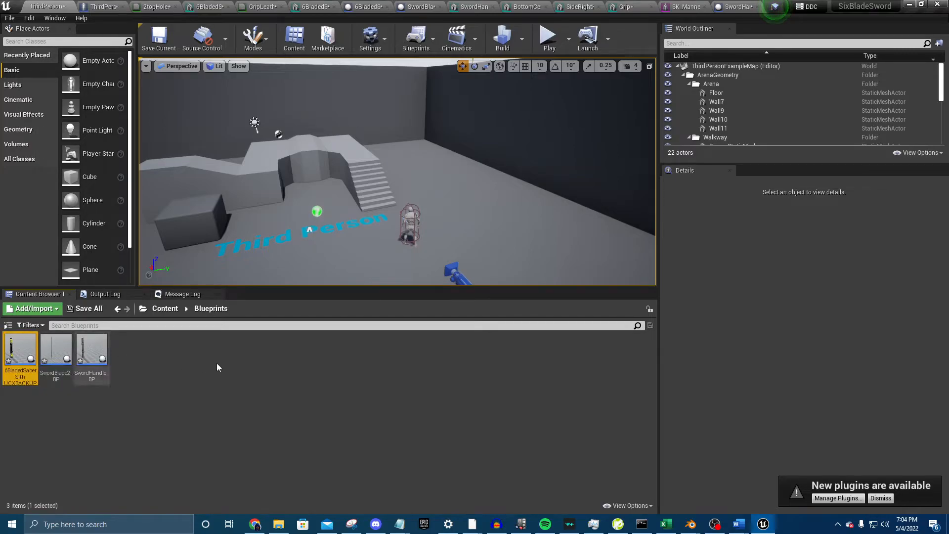
pyautogui.press('Delete')
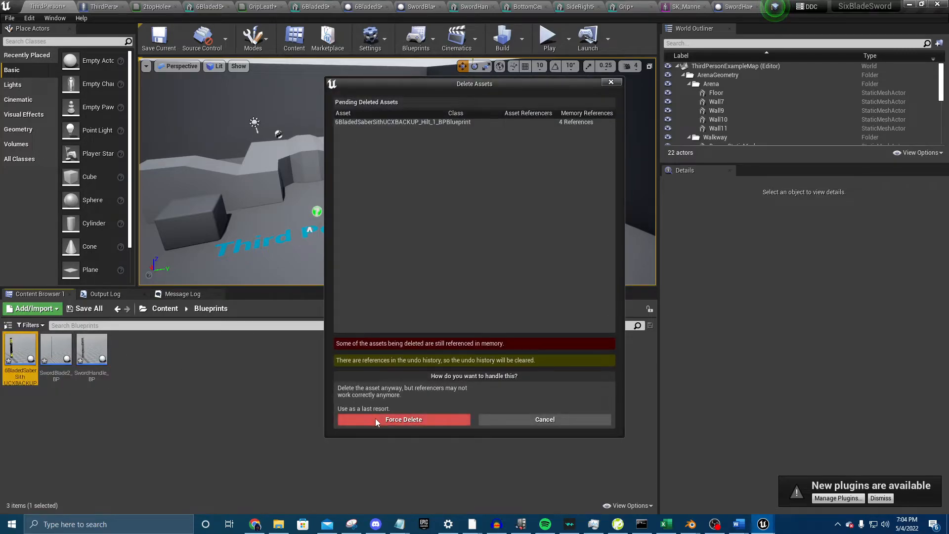
pyautogui.click(375, 419)
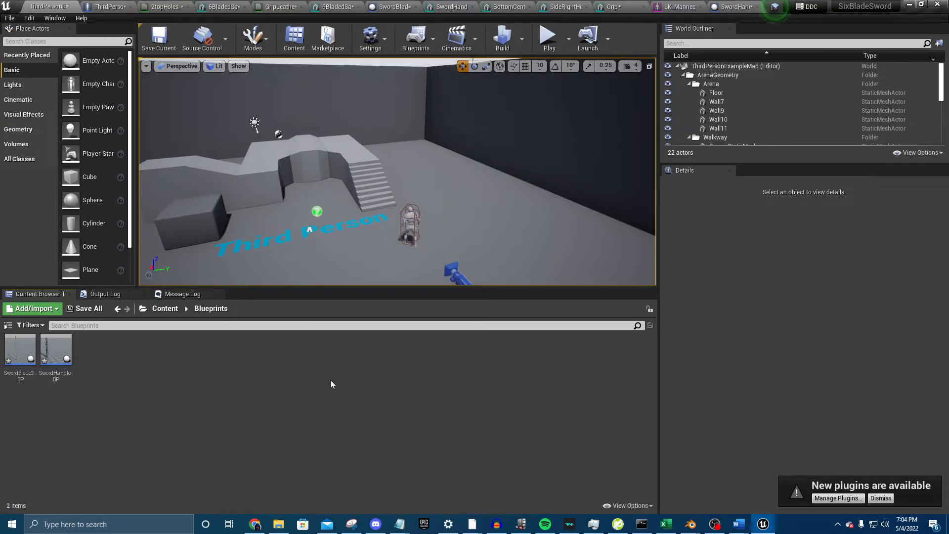
# - Add SwordHandle_BP from the Blueprints folder to the ThirdPersonCharacter blueprint as a component, keeping the name SwordHandle_BP
pyautogui.moveTo(56, 351); pyautogui.dragTo(186, 245)
pyautogui.moveTo(214, 148); pyautogui.dragTo(61, 94)
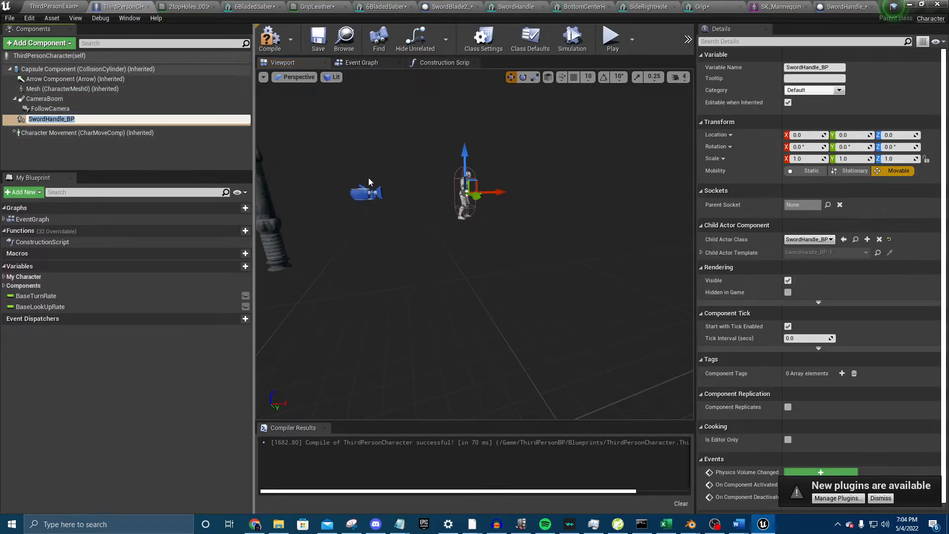
pyautogui.press('Return')
# - Move the SwordHandle_BP component to about X 648.7, Y 175.5, compile the character blueprint and return to the level
pyautogui.moveTo(473, 244); pyautogui.dragTo(445, 217, button='right')
pyautogui.moveTo(420, 188); pyautogui.dragTo(415, 187, button='right')
pyautogui.moveTo(566, 221); pyautogui.dragTo(688, 225)
pyautogui.moveTo(475, 225); pyautogui.dragTo(687, 277, button='right')
pyautogui.moveTo(561, 254)
pyautogui.mouseDown(button='right')
pyautogui.moveTo(504, 208)
pyautogui.moveTo(519, 297)
pyautogui.moveTo(561, 255)
pyautogui.mouseUp(button='right')
pyautogui.moveTo(495, 230); pyautogui.dragTo(424, 227)
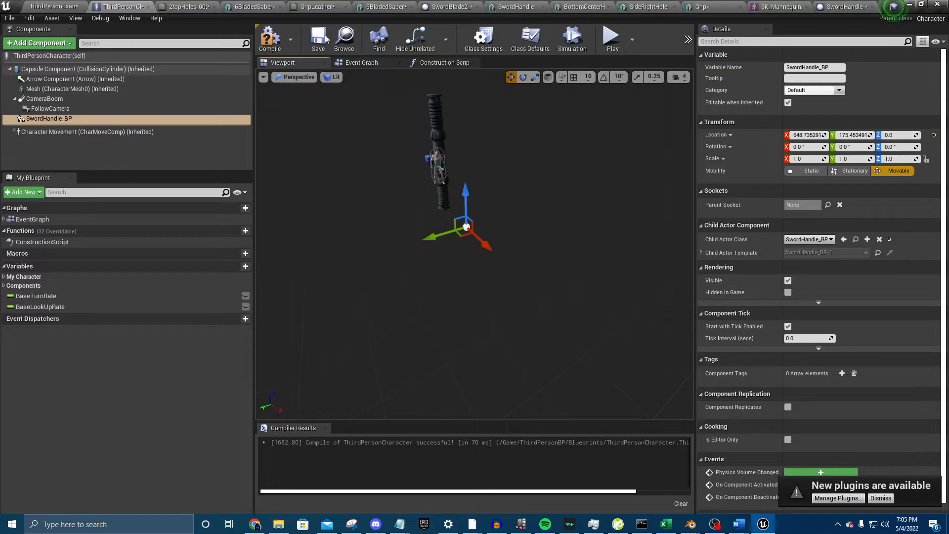
pyautogui.click(269, 36)
pyautogui.click(61, 8)
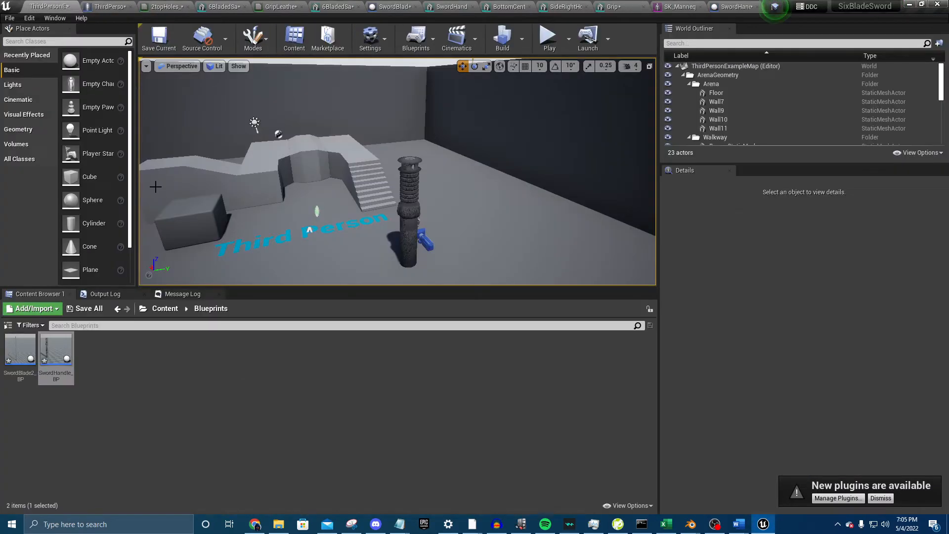
# - Check the SwordHandle_BP component's details in the character blueprint and open the SwordHandle_BP asset from the Blueprints folder
pyautogui.click(99, 8)
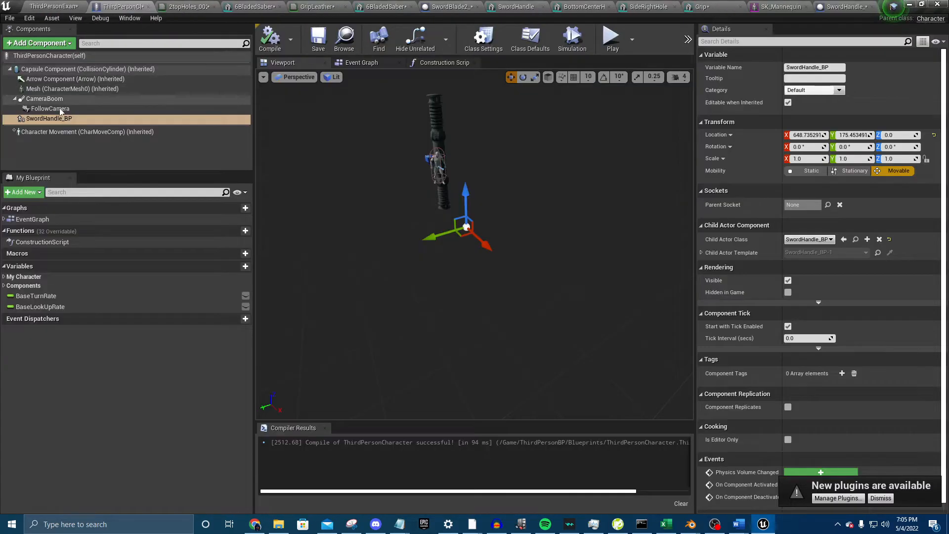
pyautogui.click(49, 118)
pyautogui.scroll(-1, 744, 306)
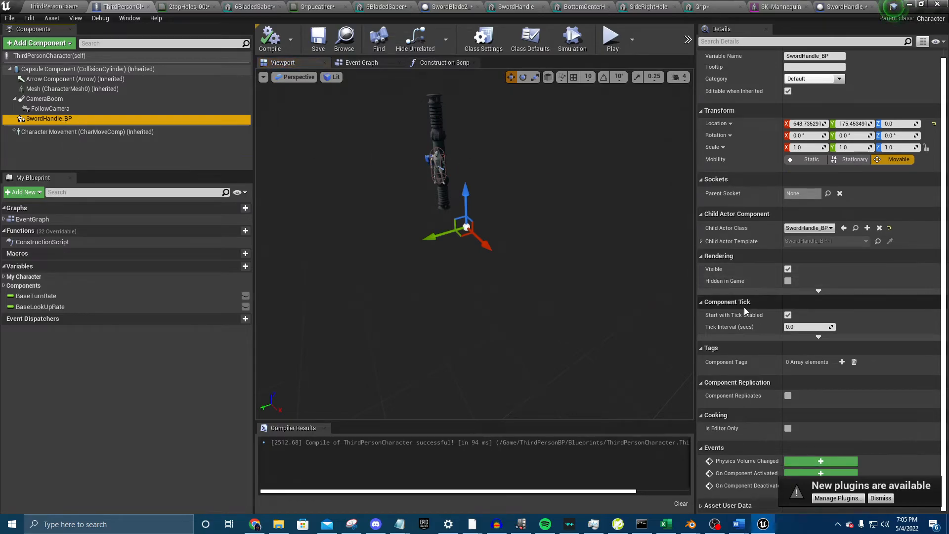
pyautogui.scroll(1, 743, 307)
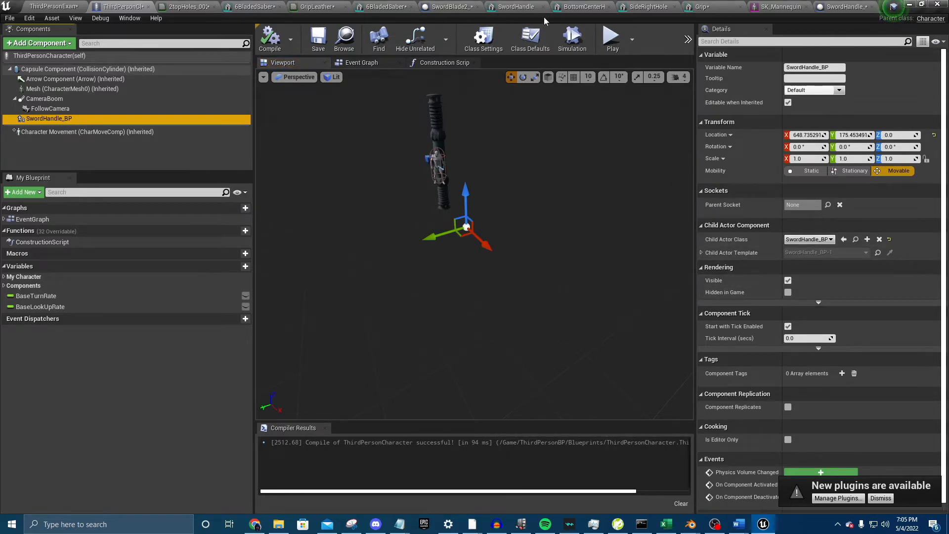
pyautogui.click(54, 7)
pyautogui.doubleClick(62, 357)
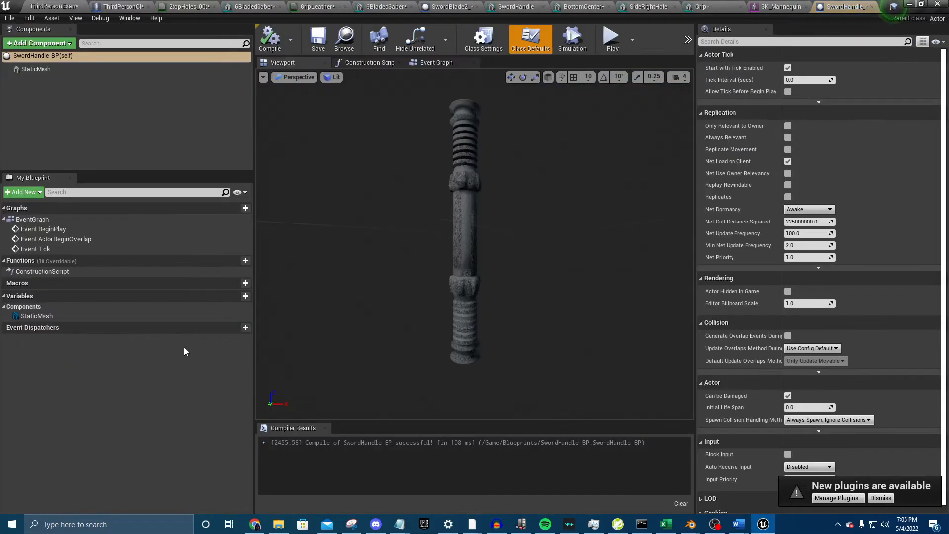
# - Set the collision preset of the handle's StaticMesh component to NoCollision
pyautogui.click(34, 71)
pyautogui.scroll(-5, 752, 250)
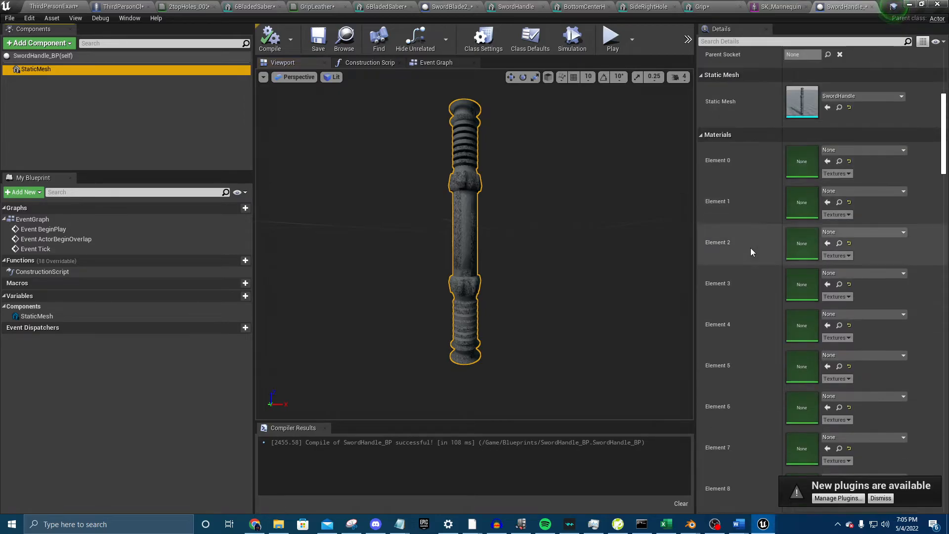
pyautogui.scroll(-5, 770, 196)
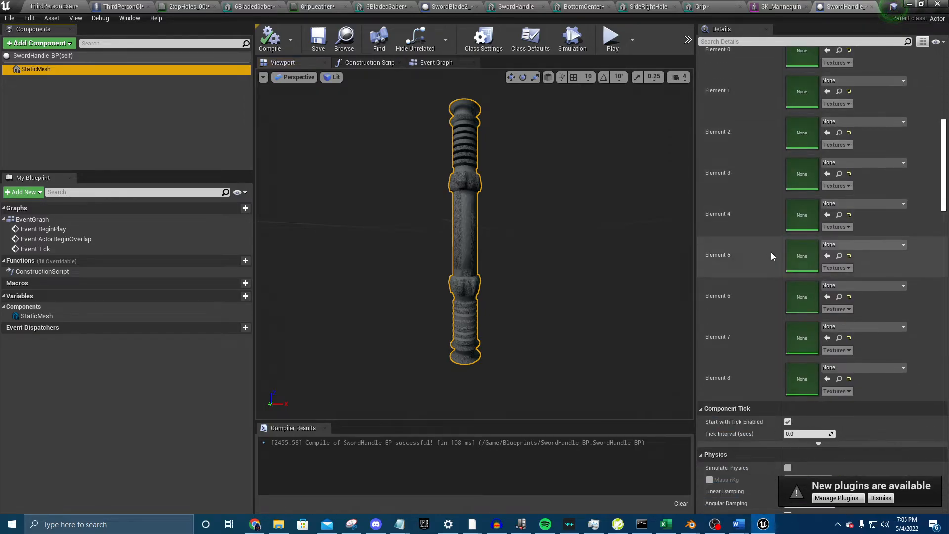
pyautogui.scroll(-5, 767, 322)
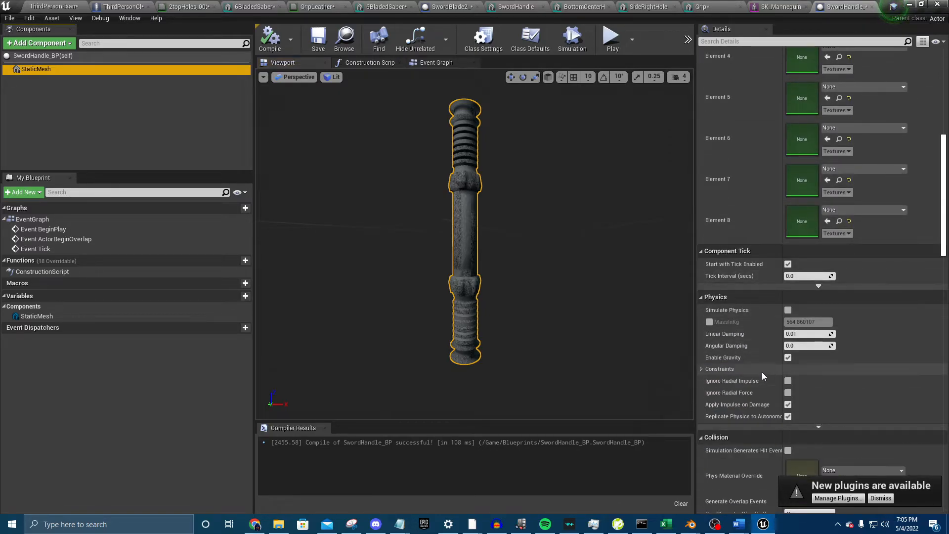
pyautogui.scroll(-4, 746, 310)
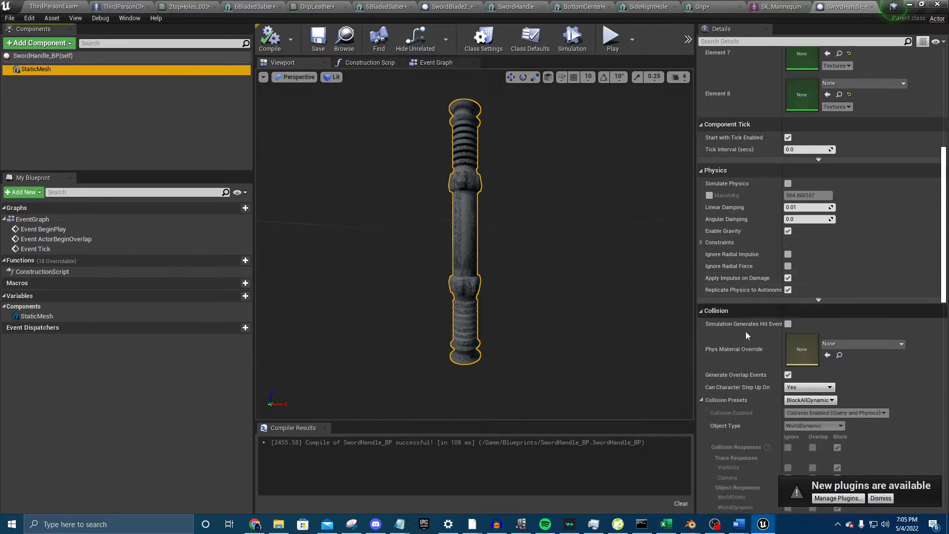
pyautogui.scroll(-2, 838, 319)
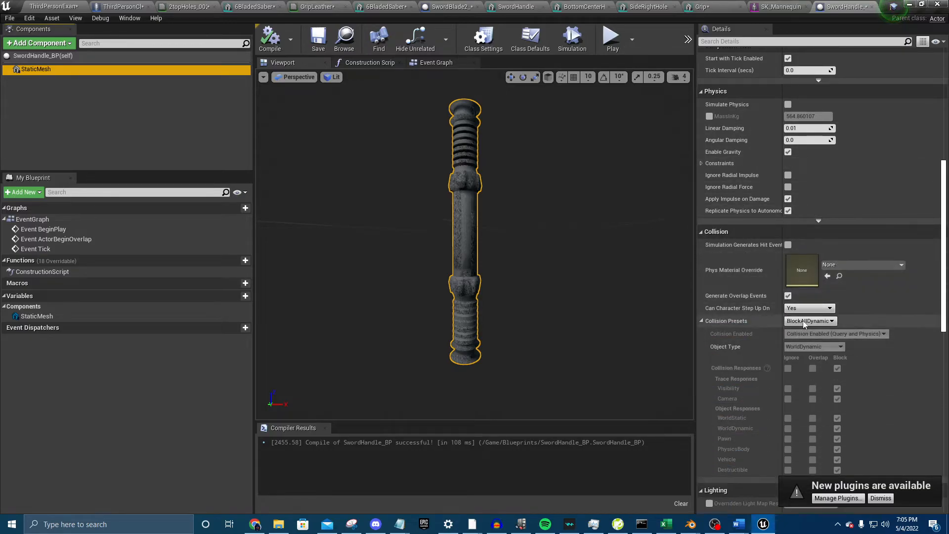
pyautogui.click(806, 322)
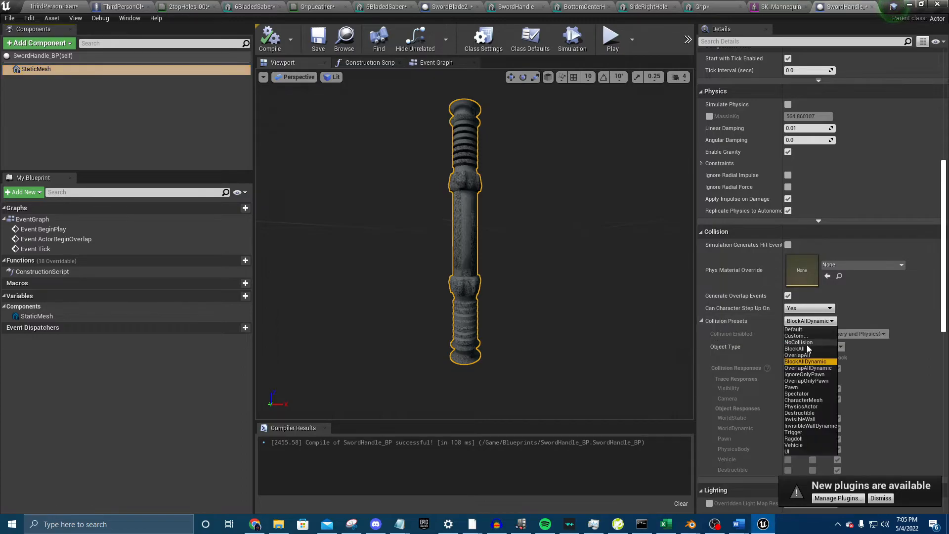
pyautogui.click(801, 342)
# - Switch the StaticMesh's collision preset to Custom with collision still disabled, and compile the SwordHandle_BP blueprint
pyautogui.click(806, 321)
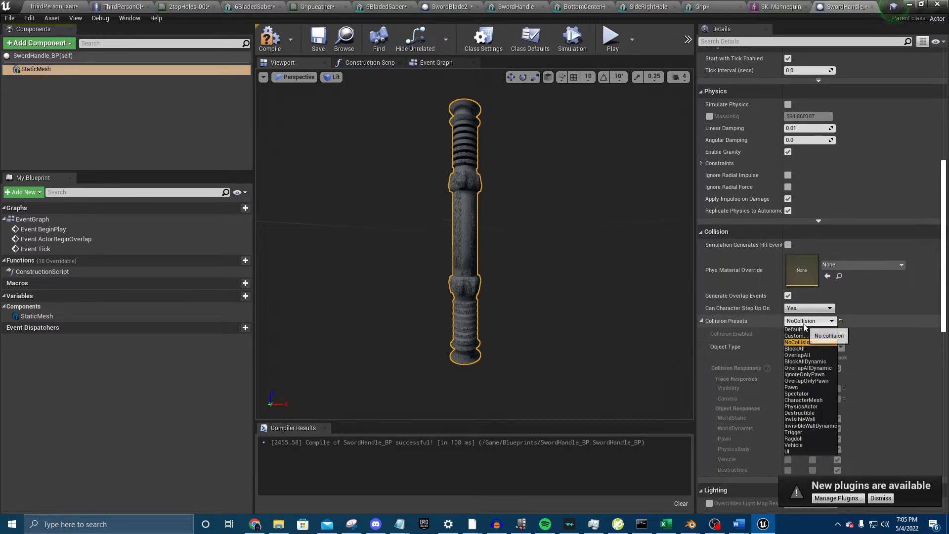
pyautogui.click(799, 336)
pyautogui.scroll(-3, 776, 381)
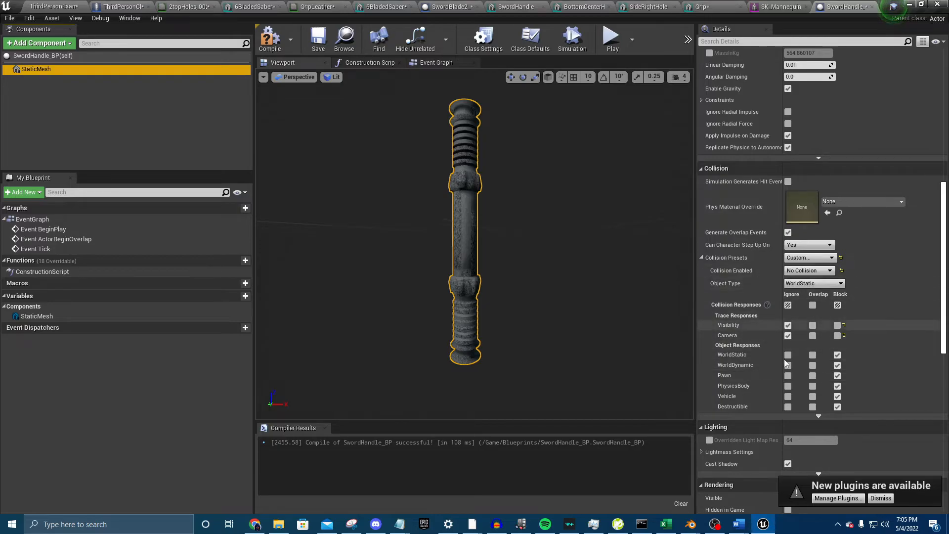
pyautogui.click(270, 39)
# - In the ThirdPersonCharacter blueprint, move SwordHandle_BP to about Y 227.9 and lay it horizontal with a Y rotation of about -82.5°
pyautogui.click(123, 7)
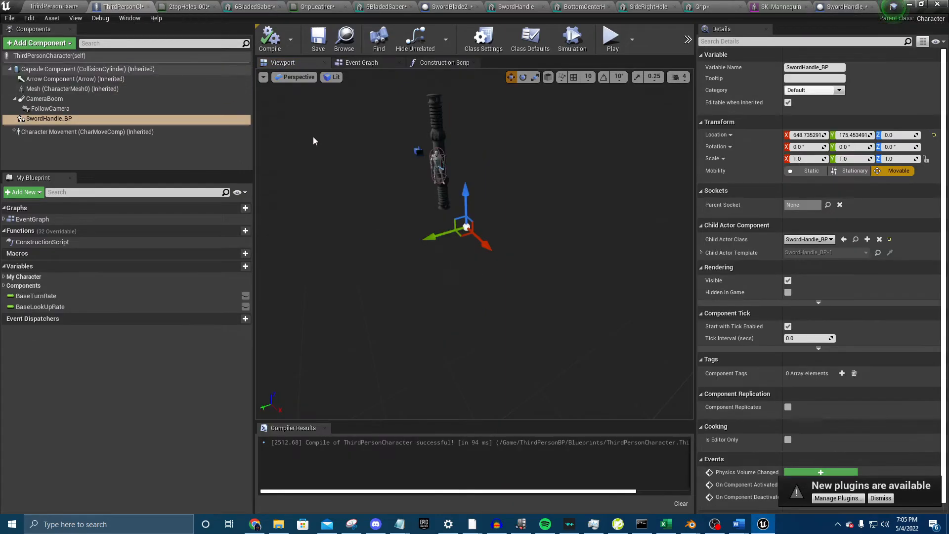
pyautogui.moveTo(313, 111); pyautogui.dragTo(396, 111, button='right')
pyautogui.moveTo(525, 272); pyautogui.dragTo(504, 285)
pyautogui.moveTo(504, 284); pyautogui.dragTo(484, 216, button='right')
pyautogui.click(524, 78)
pyautogui.moveTo(539, 221); pyautogui.dragTo(538, 277)
pyautogui.press('s')
pyautogui.moveTo(487, 207); pyautogui.dragTo(486, 176, button='right')
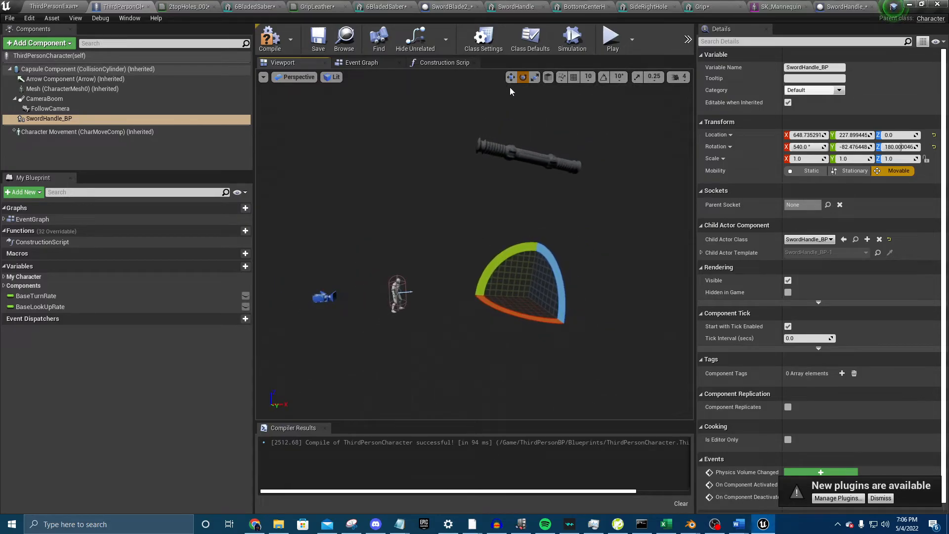
# - Move the SwordHandle_BP component to about X -73.2, Y 976.8, Z -874.5
pyautogui.press('w')
pyautogui.moveTo(531, 310); pyautogui.dragTo(486, 421)
pyautogui.scroll(-3, 532, 331)
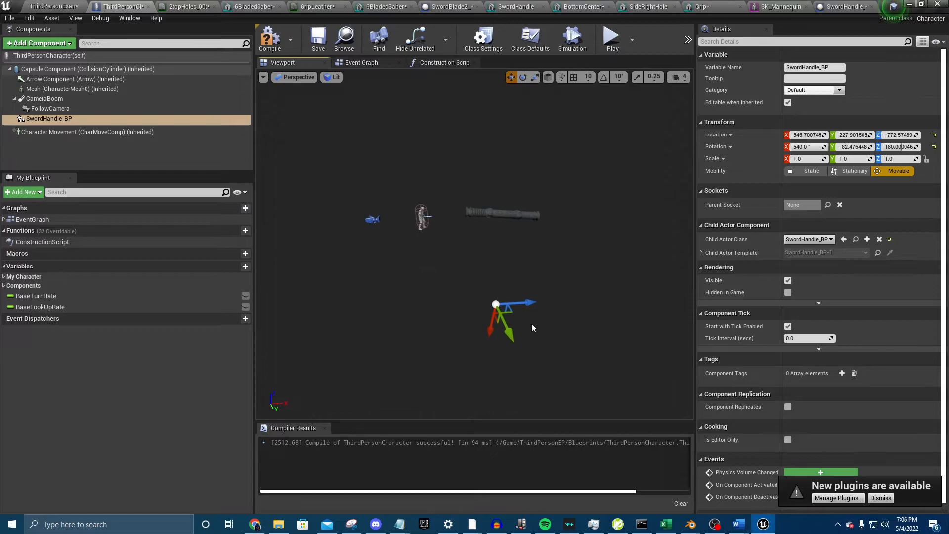
pyautogui.moveTo(523, 300); pyautogui.dragTo(464, 304)
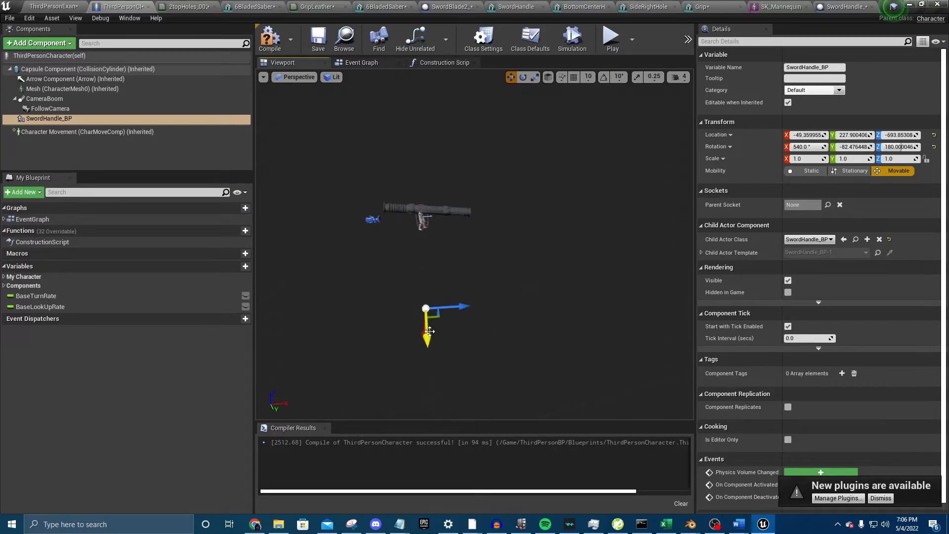
pyautogui.moveTo(421, 332); pyautogui.dragTo(421, 332, button='right')
pyautogui.moveTo(437, 325); pyautogui.dragTo(546, 413)
# - Scale the SwordHandle_BP component uniformly to about 0.275
pyautogui.click(535, 77)
pyautogui.moveTo(516, 303); pyautogui.dragTo(502, 362, button='right')
pyautogui.moveTo(502, 358); pyautogui.dragTo(496, 366)
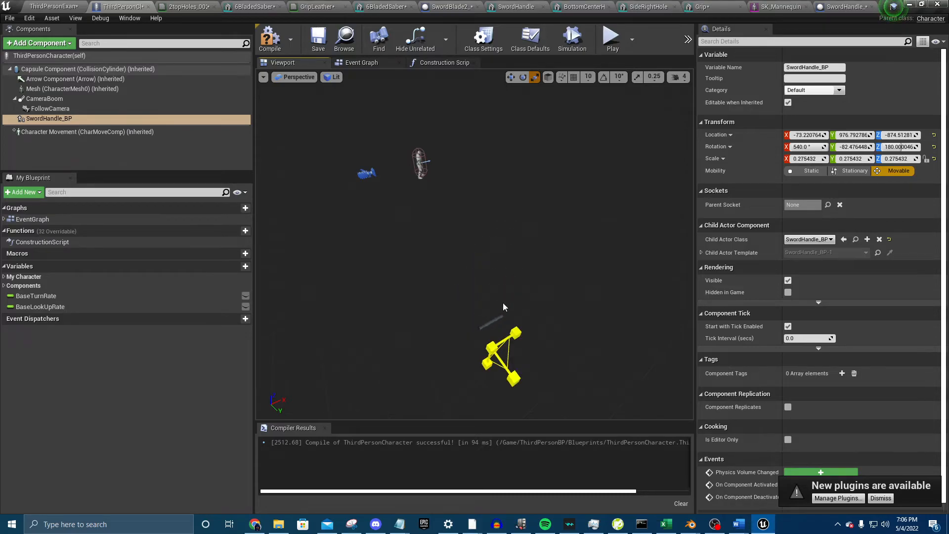
# - Move the handle to the mannequin's right hand at about X -10, Y 84.2, Z -215
pyautogui.click(511, 77)
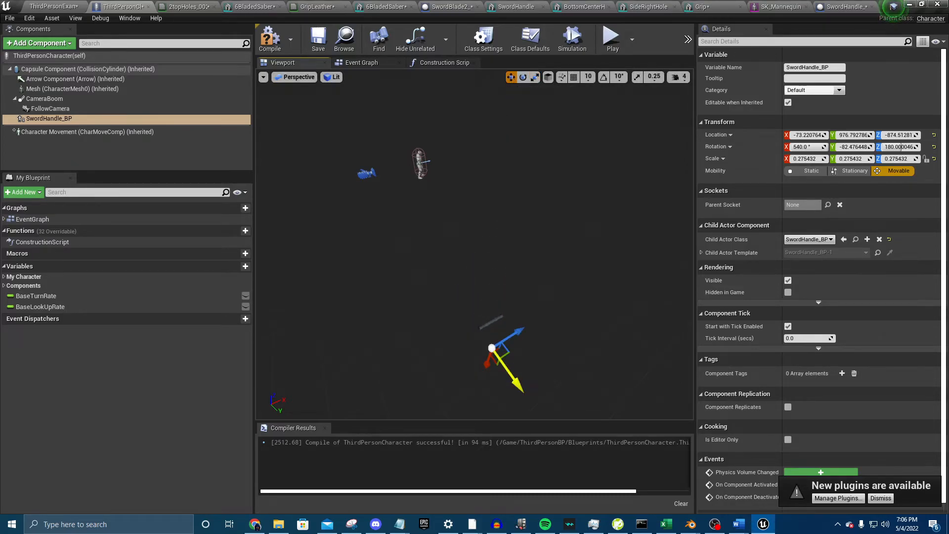
pyautogui.moveTo(517, 333); pyautogui.dragTo(462, 240)
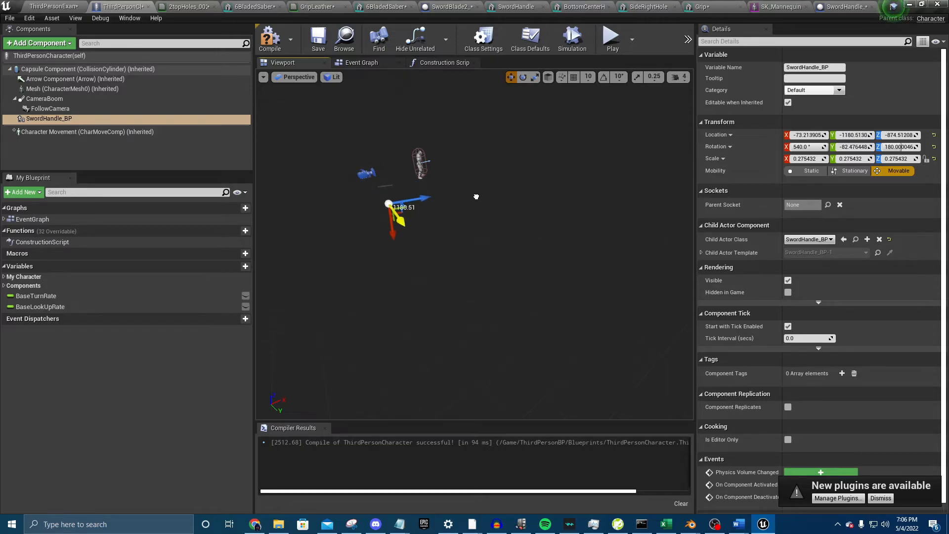
pyautogui.moveTo(474, 244); pyautogui.dragTo(410, 225, button='right')
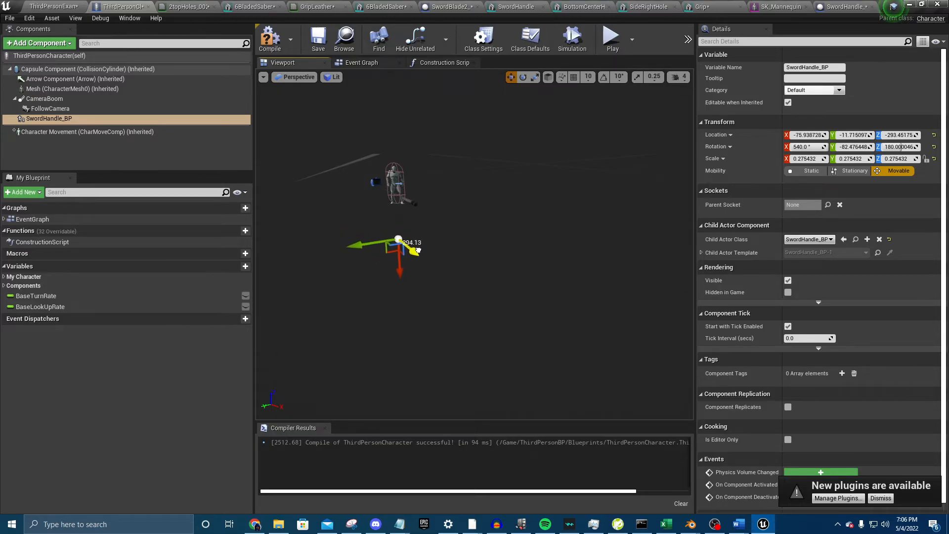
pyautogui.moveTo(343, 249); pyautogui.dragTo(262, 238, button='right')
pyautogui.moveTo(411, 245); pyautogui.dragTo(385, 253, button='right')
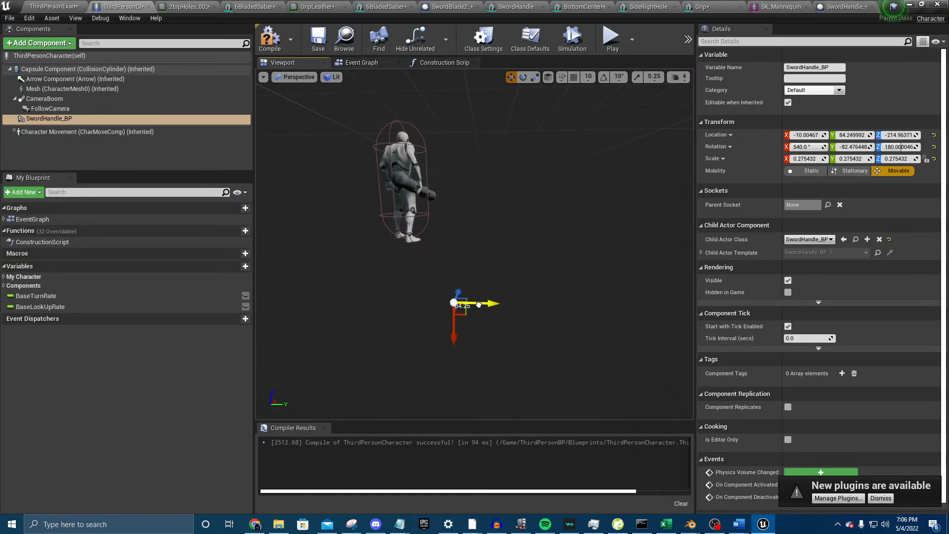
# - Examine how the handle sits in the mannequin's hand from several angles, with the camera speed lowered to 1
pyautogui.press('f')
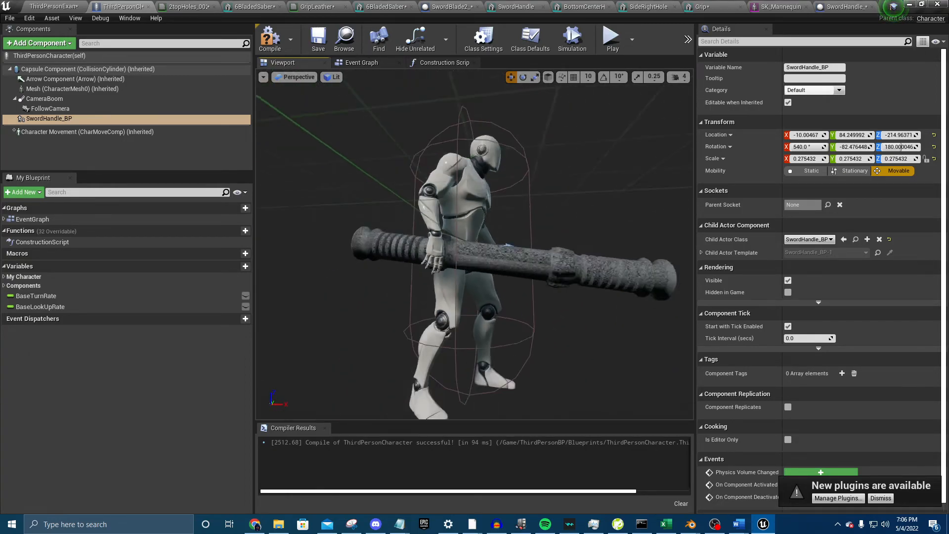
pyautogui.moveTo(474, 244); pyautogui.dragTo(356, 241, button='right')
pyautogui.moveTo(581, 179); pyautogui.dragTo(530, 201, button='right')
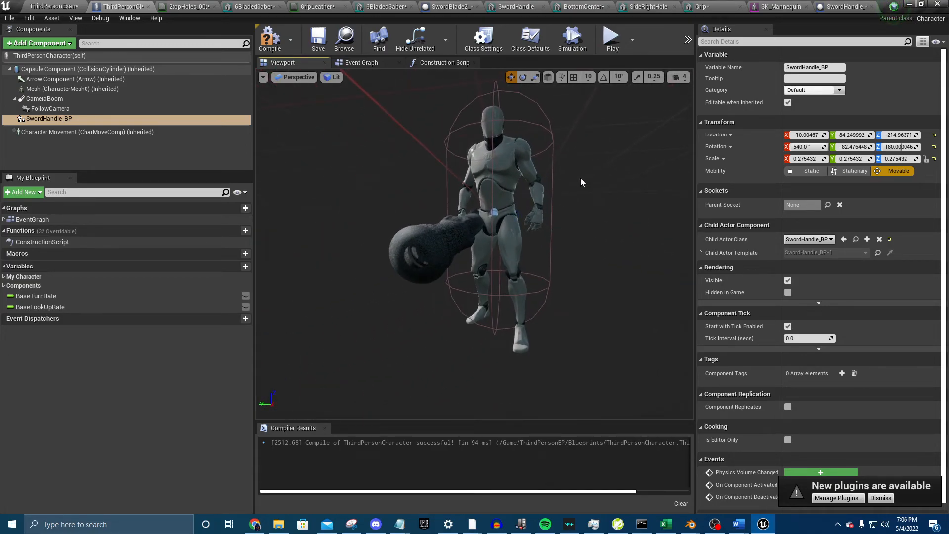
pyautogui.click(685, 78)
pyautogui.moveTo(686, 101); pyautogui.dragTo(674, 101)
pyautogui.press('w')
pyautogui.moveTo(389, 297); pyautogui.dragTo(425, 299, button='right')
pyautogui.press('w')
pyautogui.press('a')
pyautogui.moveTo(363, 315); pyautogui.dragTo(388, 313, button='right')
pyautogui.press('d')
pyautogui.press('s')
pyautogui.moveTo(499, 309); pyautogui.dragTo(499, 309, button='right')
# - Set the SwordHandle_BP component's scale to 1.0 on all three axes
pyautogui.click(535, 77)
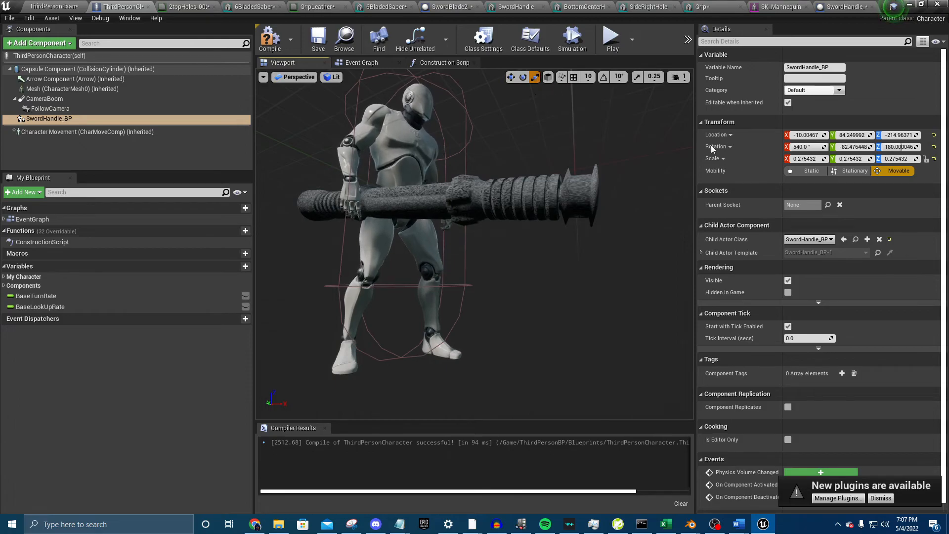
pyautogui.click(806, 159)
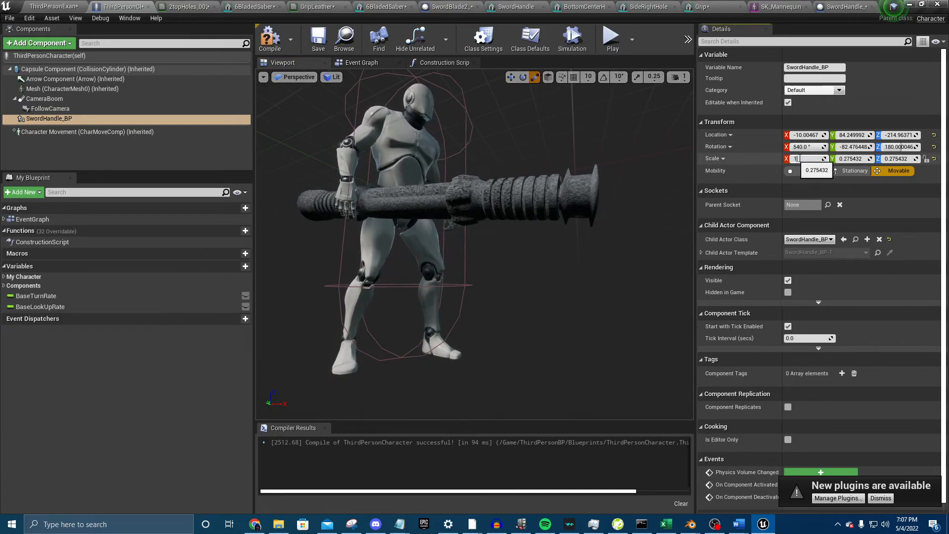
pyautogui.write('1')
pyautogui.click(850, 159)
pyautogui.write('1')
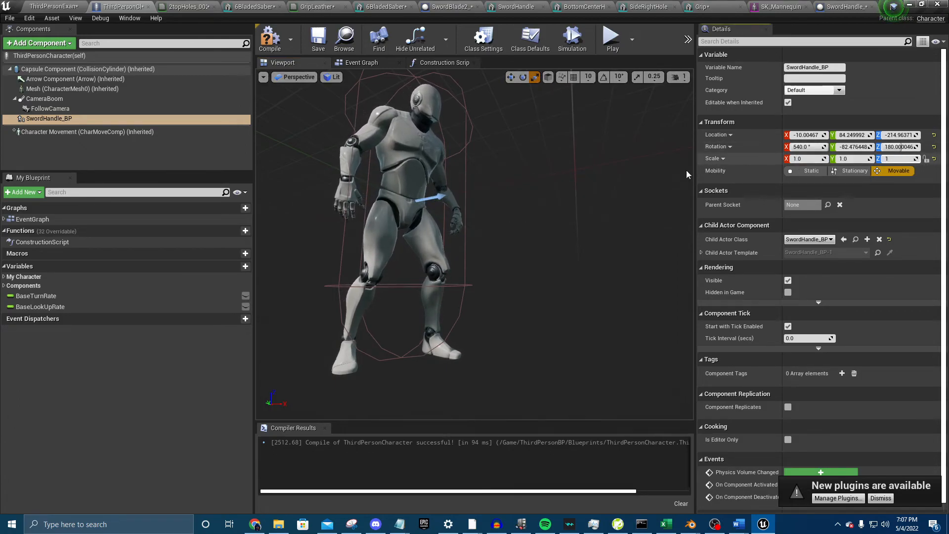
# - Frame the full-size handle and bring its flanged end into close view with the camera speed set to 4
pyautogui.moveTo(475, 245); pyautogui.dragTo(529, 174, button='right')
pyautogui.press('f')
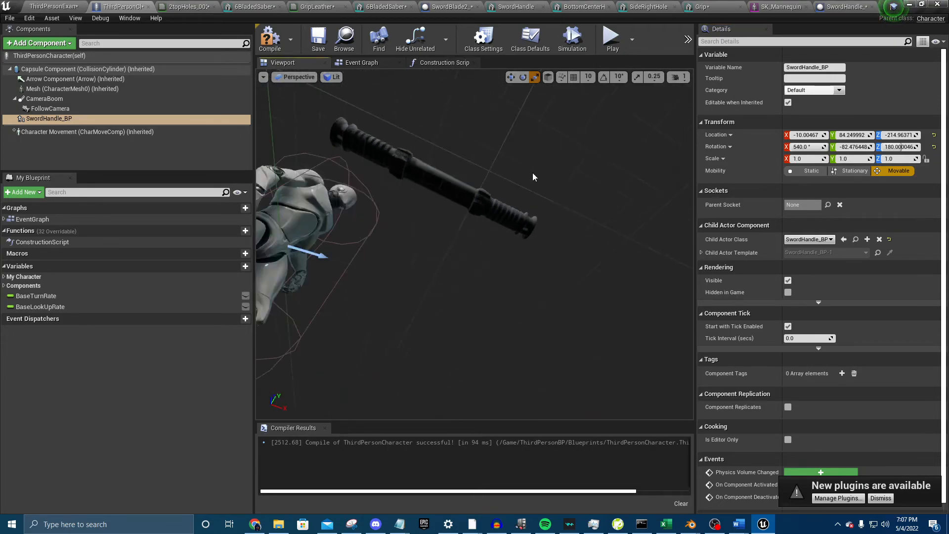
pyautogui.click(677, 77)
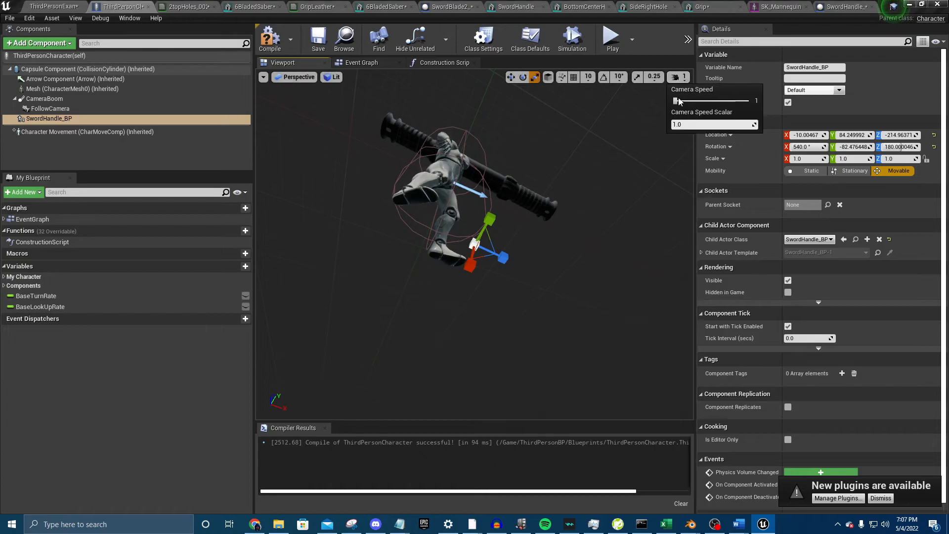
pyautogui.press('w')
pyautogui.moveTo(568, 198); pyautogui.dragTo(549, 228, button='right')
pyautogui.moveTo(628, 122); pyautogui.dragTo(628, 122, button='right')
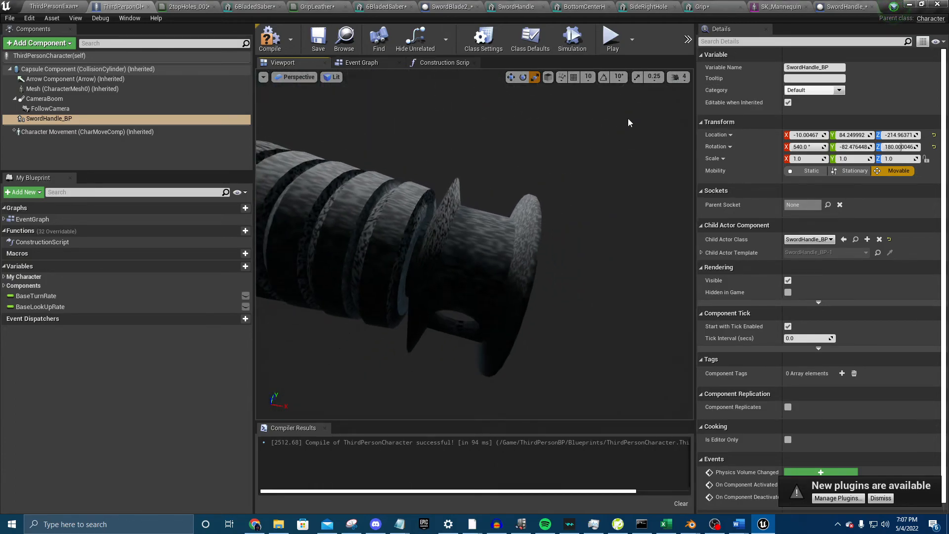
# - Examine the hollow interior and end openings of the handle up close at camera speed 1
pyautogui.click(677, 79)
pyautogui.press('w')
pyautogui.moveTo(574, 146)
pyautogui.mouseDown(button='right')
pyautogui.moveTo(660, 171)
pyautogui.moveTo(574, 146)
pyautogui.mouseUp(button='right')
pyautogui.press('w')
pyautogui.moveTo(481, 252); pyautogui.dragTo(477, 250, button='right')
pyautogui.moveTo(470, 283); pyautogui.dragTo(470, 284, button='right')
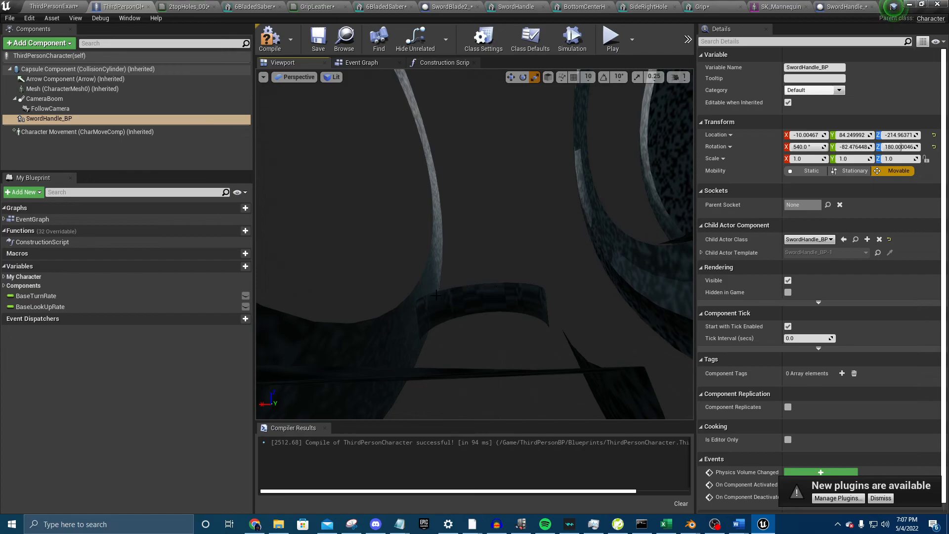
pyautogui.moveTo(470, 283); pyautogui.dragTo(470, 283, button='right')
pyautogui.moveTo(501, 257); pyautogui.dragTo(502, 257, button='right')
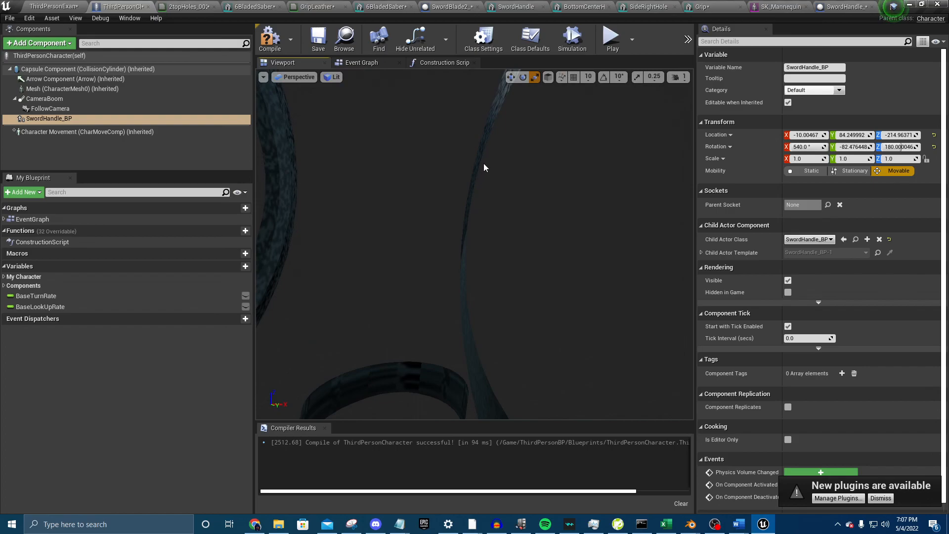
pyautogui.moveTo(531, 111); pyautogui.dragTo(531, 111, button='right')
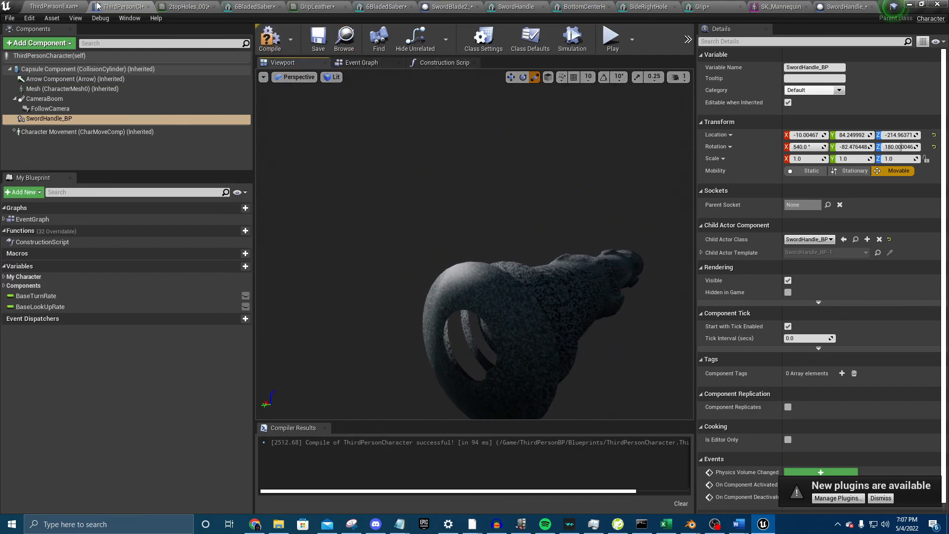
pyautogui.click(909, 4)
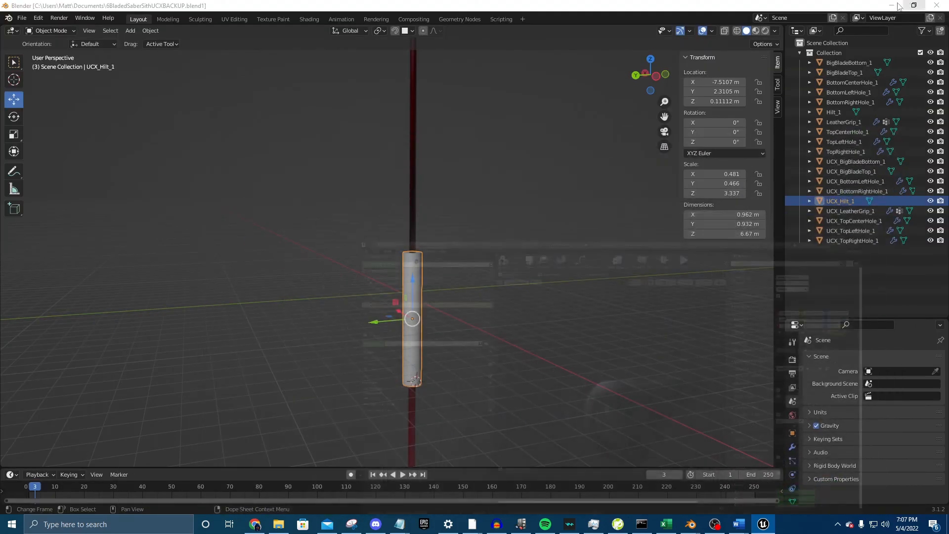
pyautogui.click(712, 525)
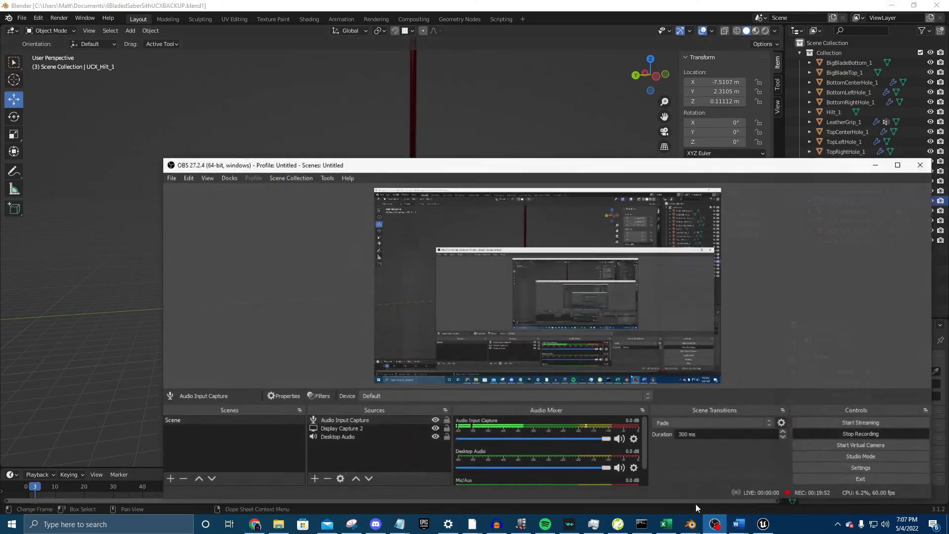